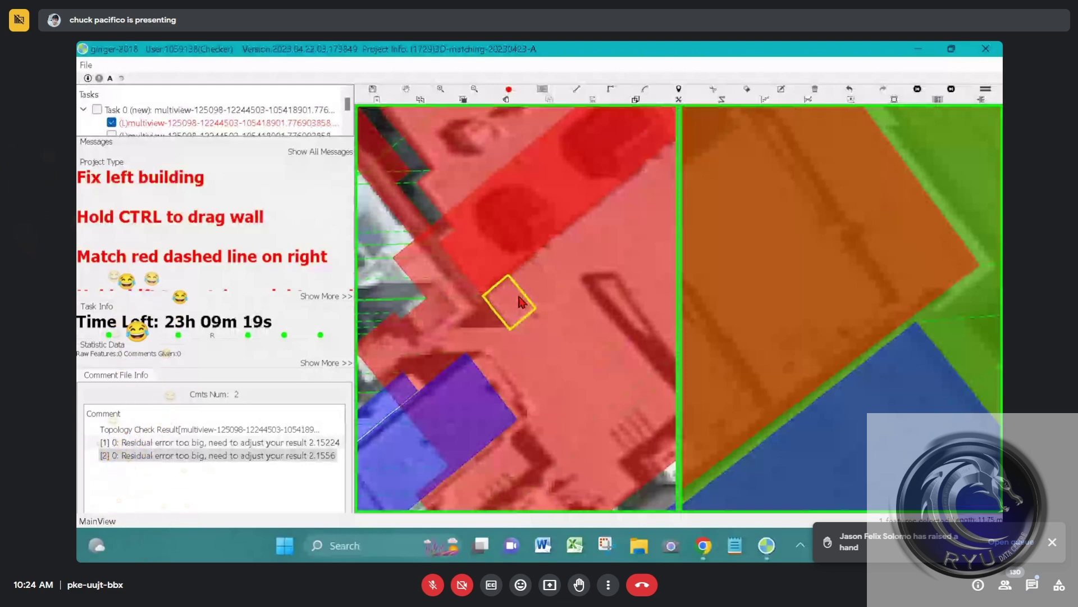
# Step: Adjust the small footprint flagged for residual error beside the red building in the left image, and save the task
pyautogui.scroll(-1, 523, 292)
pyautogui.press('space')
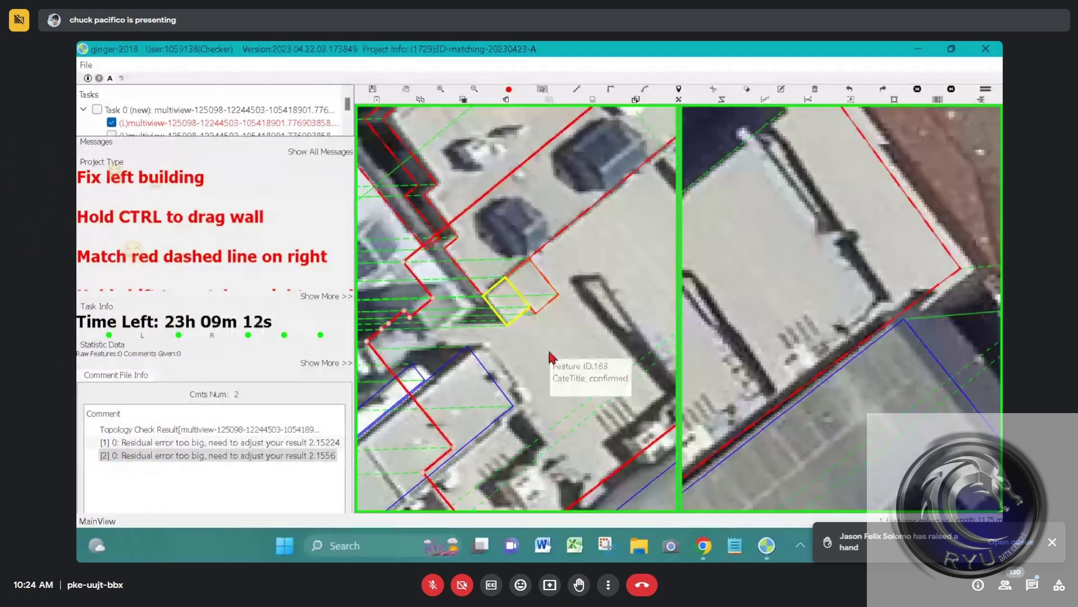
pyautogui.scroll(2, 507, 297)
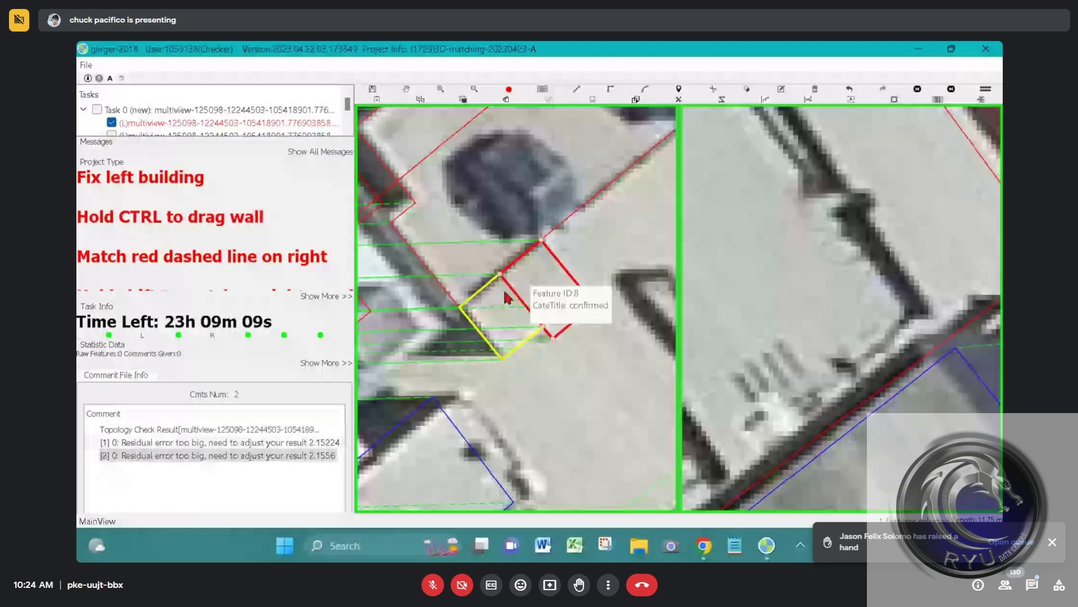
pyautogui.click(503, 298)
pyautogui.scroll(-1, 501, 299)
pyautogui.click(507, 297)
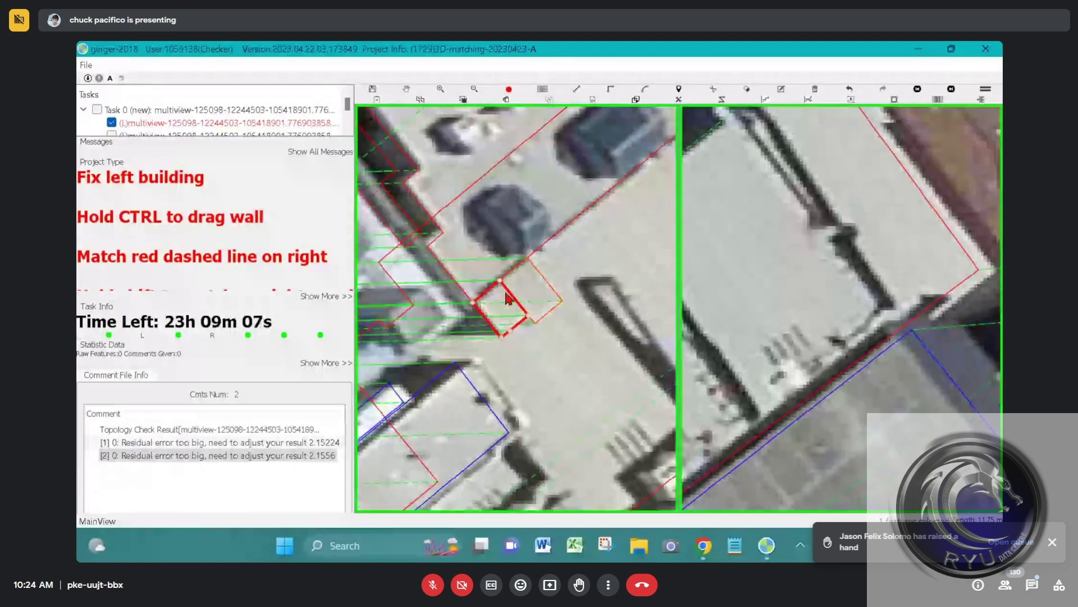
pyautogui.scroll(-2, 507, 297)
pyautogui.moveTo(557, 325); pyautogui.dragTo(519, 305)
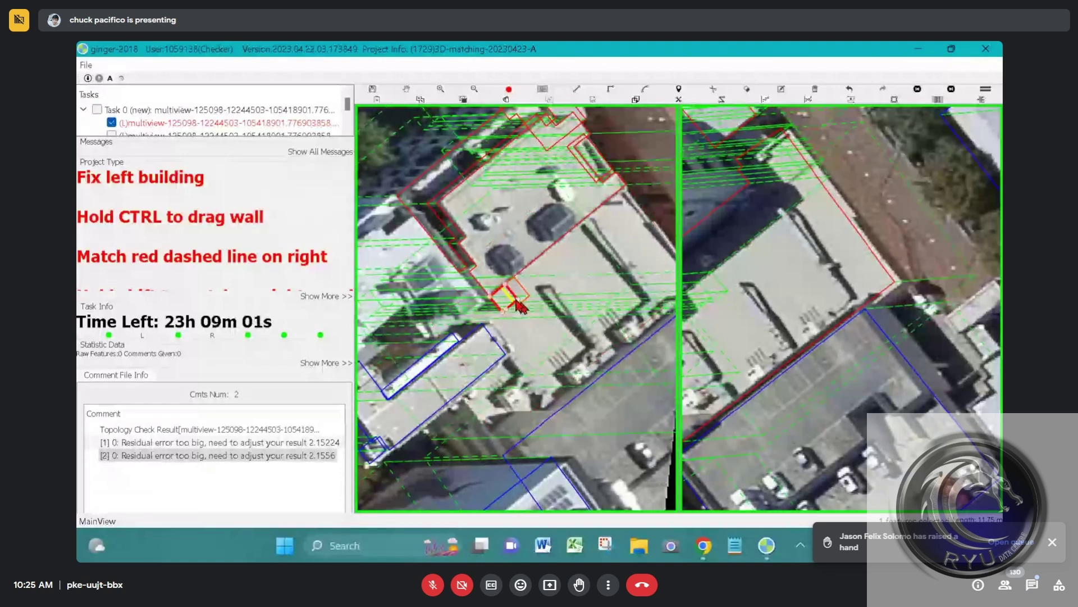
pyautogui.hotkey('ctrl', 's')
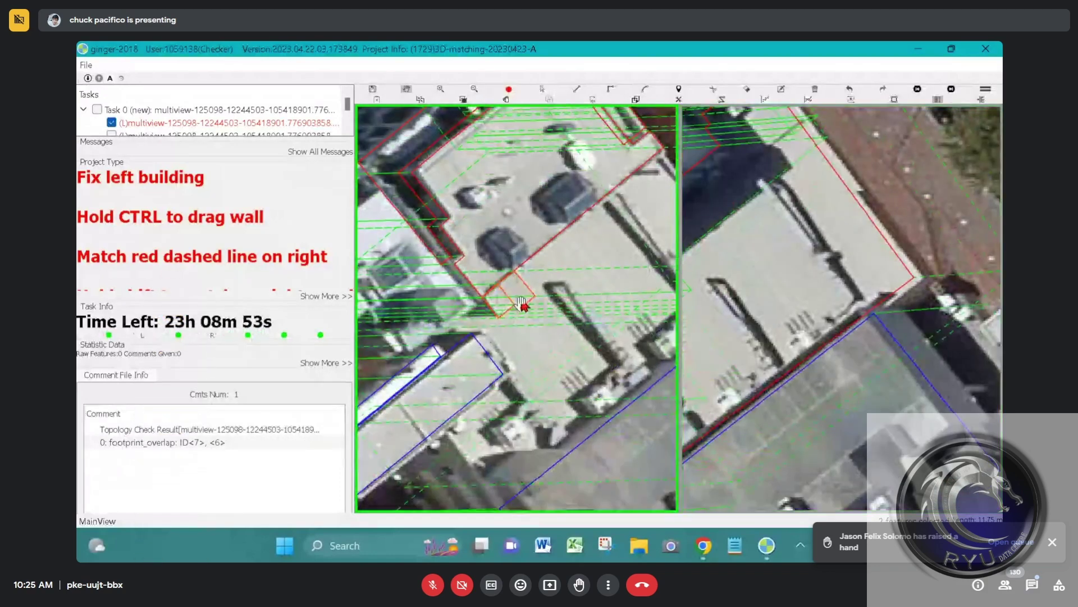
# Step: Open the first comment about an unconfirmed view and inspect the small footprint at the red building's edge in view 1
pyautogui.scroll(-2, 521, 304)
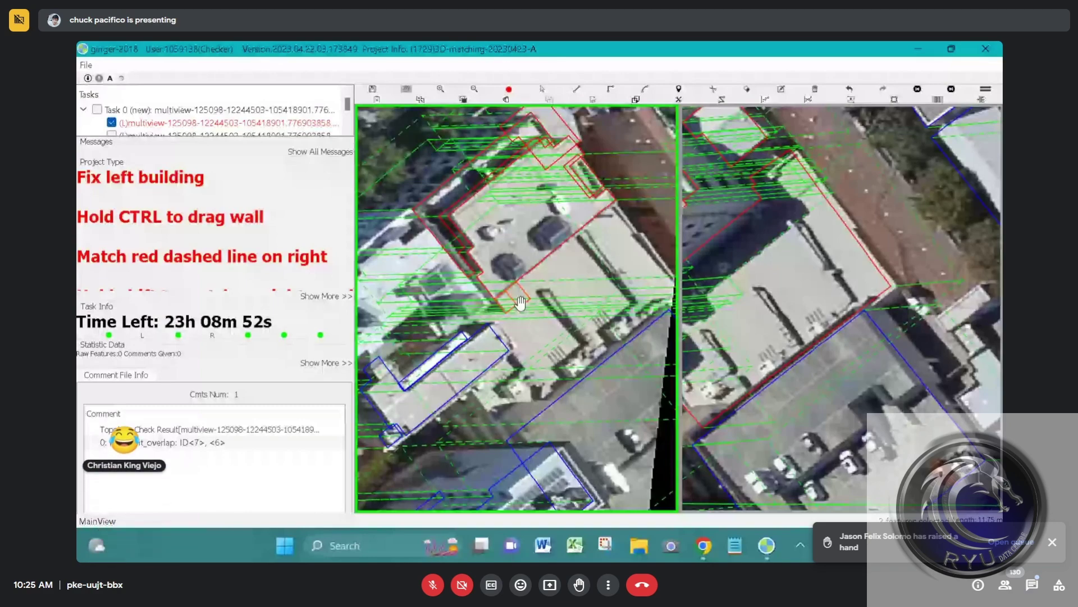
pyautogui.scroll(-1, 521, 304)
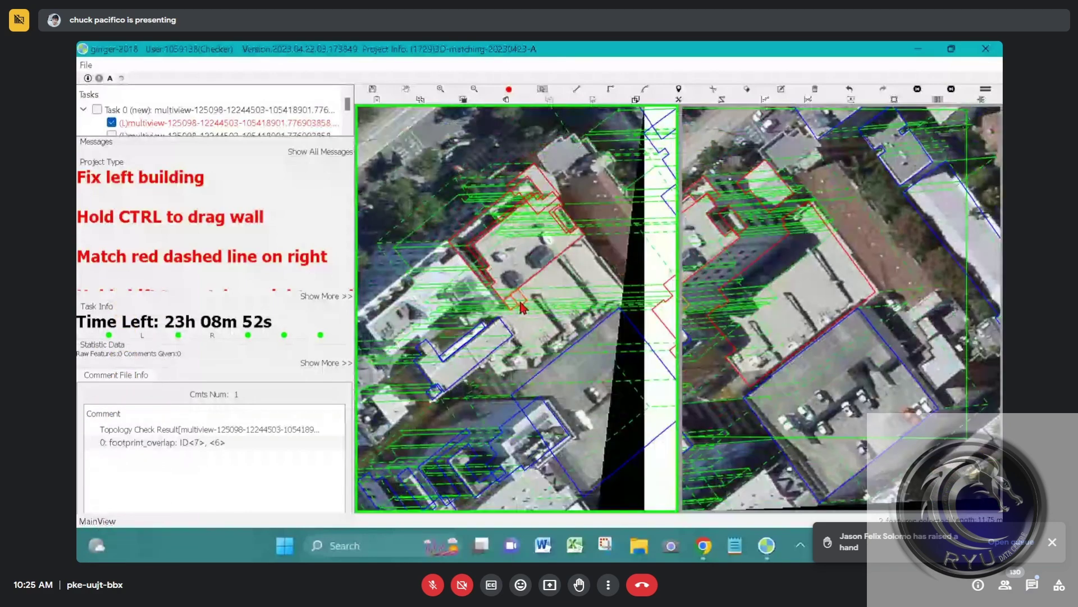
pyautogui.moveTo(521, 306); pyautogui.dragTo(416, 351)
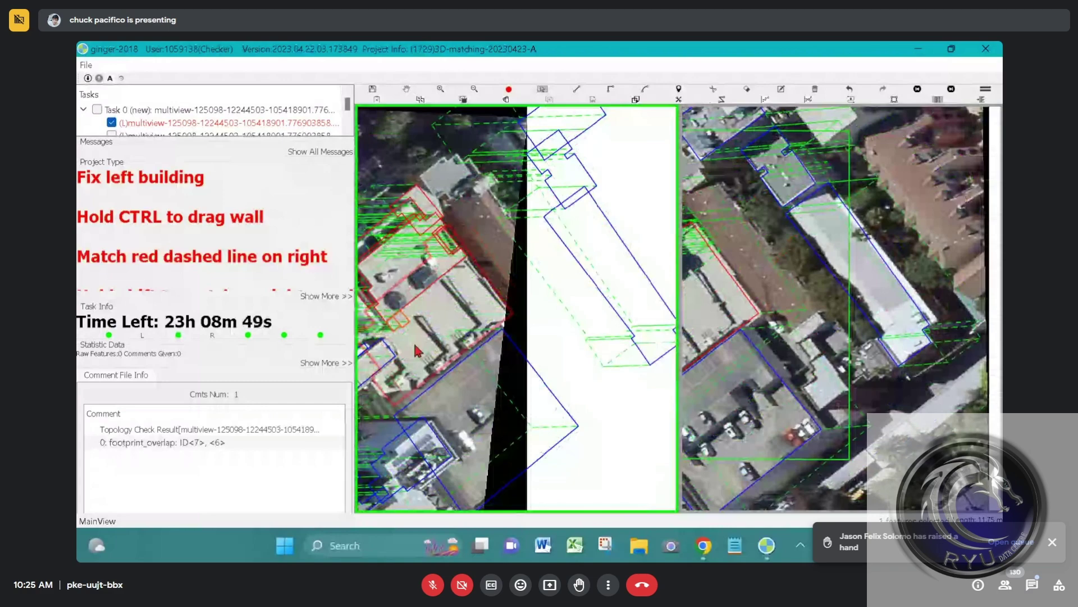
pyautogui.press('space')
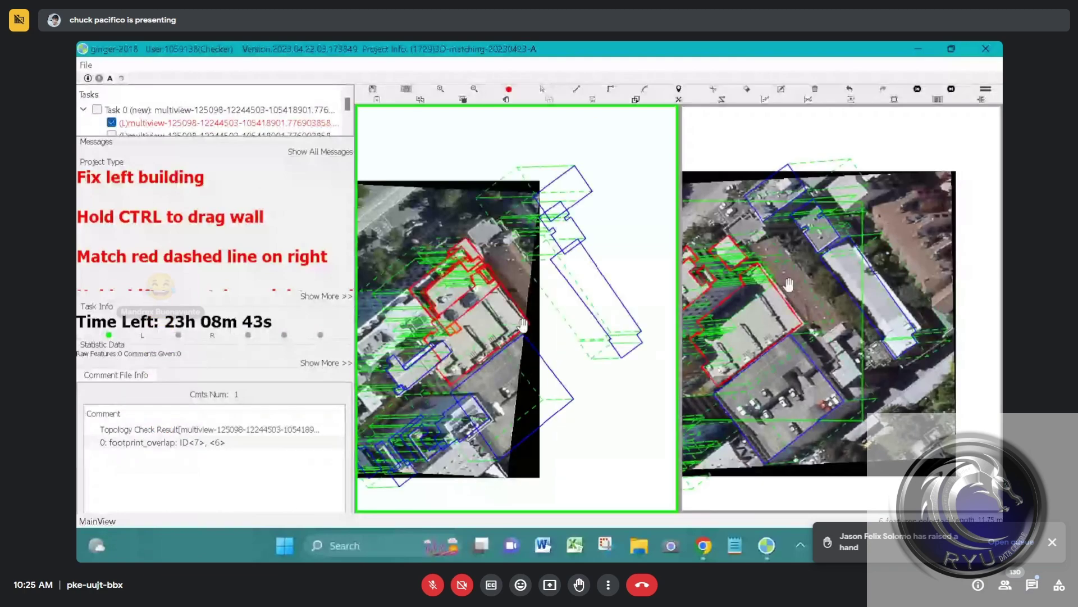
pyautogui.click(151, 445)
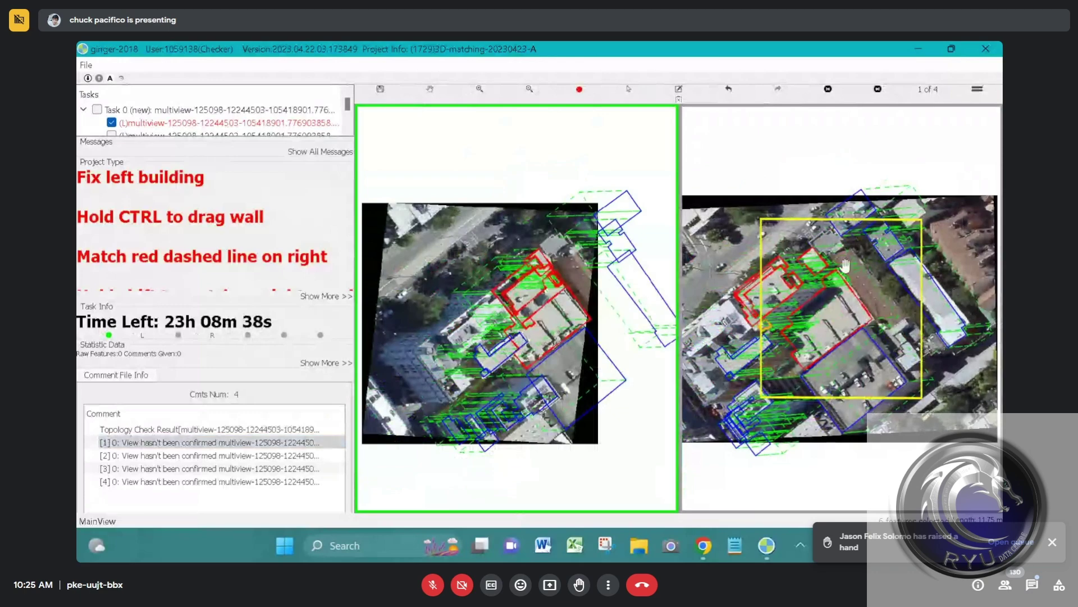
pyautogui.scroll(1, 846, 265)
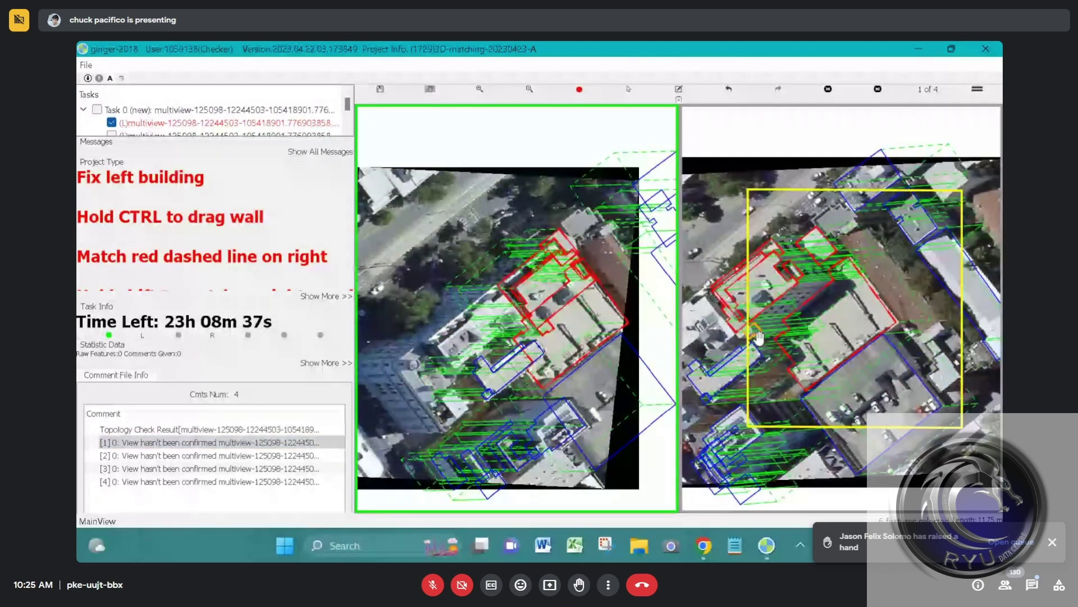
pyautogui.scroll(3, 759, 338)
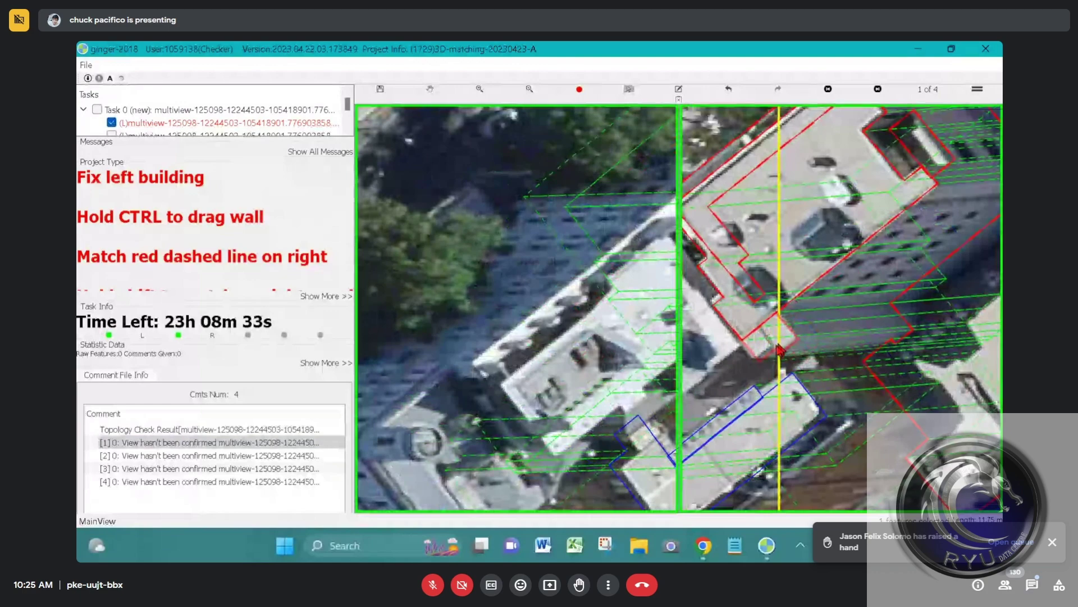
# Step: Go through views 4, 3 and 2 of the right image, checking the small footprint's match in each to confirm them
pyautogui.scroll(-3, 780, 349)
pyautogui.press('Left')
pyautogui.moveTo(782, 345); pyautogui.dragTo(836, 349)
pyautogui.click(835, 348)
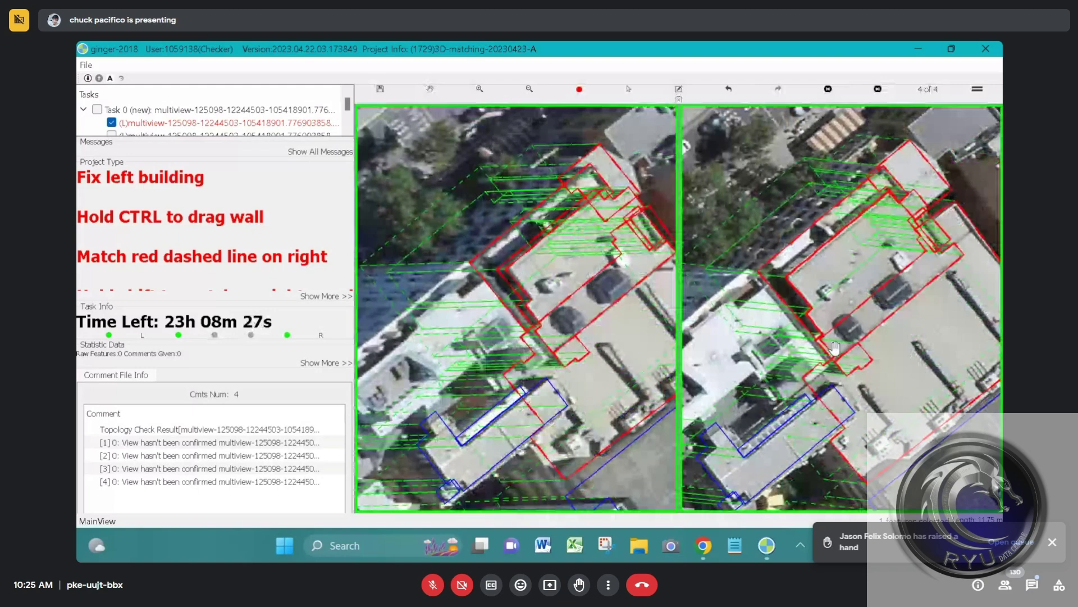
pyautogui.press('Left')
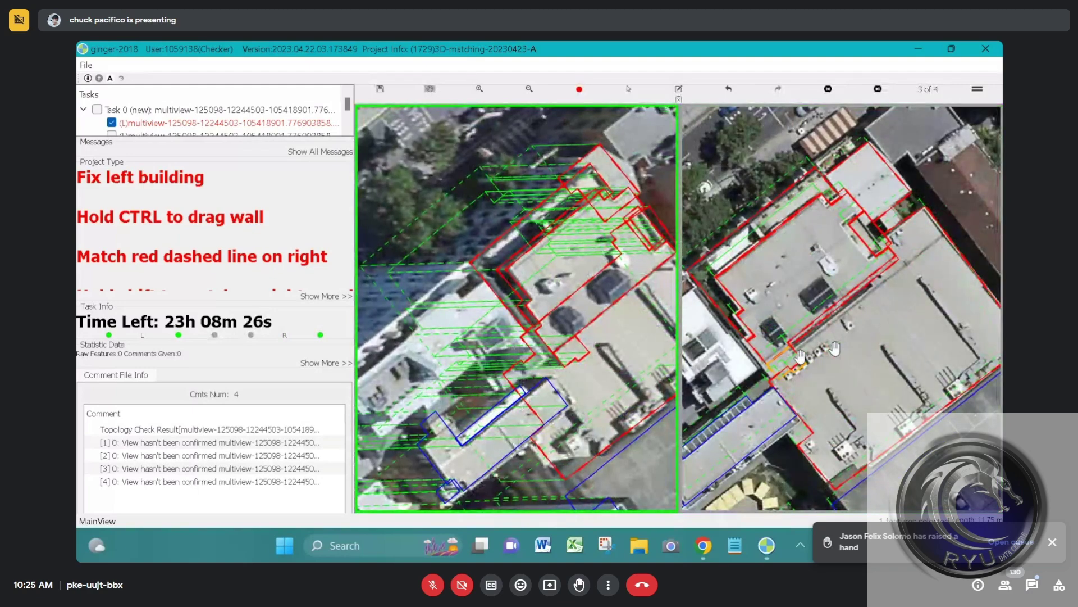
pyautogui.scroll(2, 800, 355)
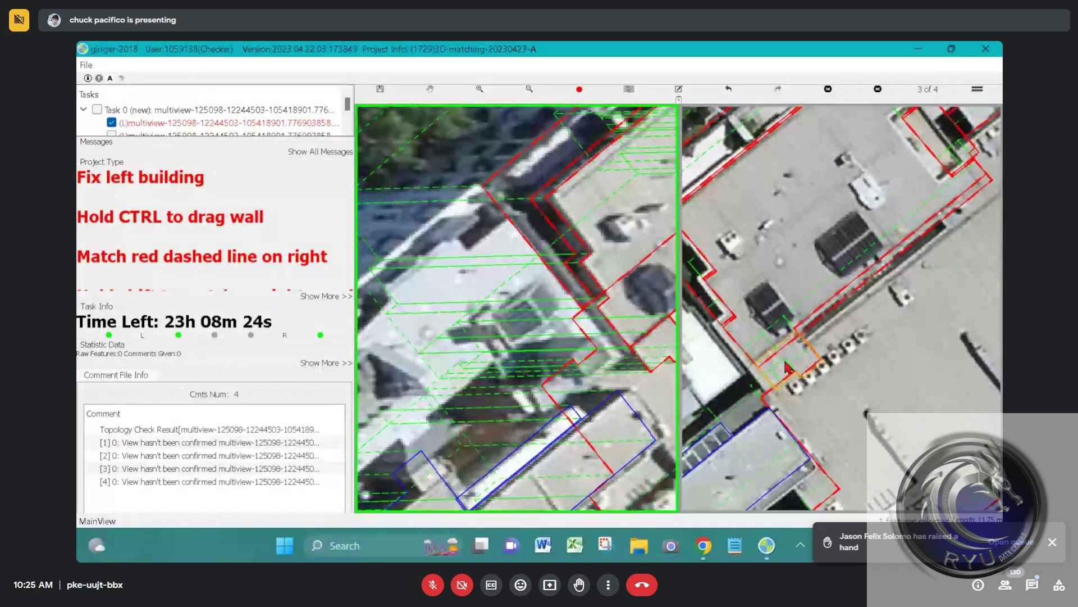
pyautogui.scroll(-3, 786, 368)
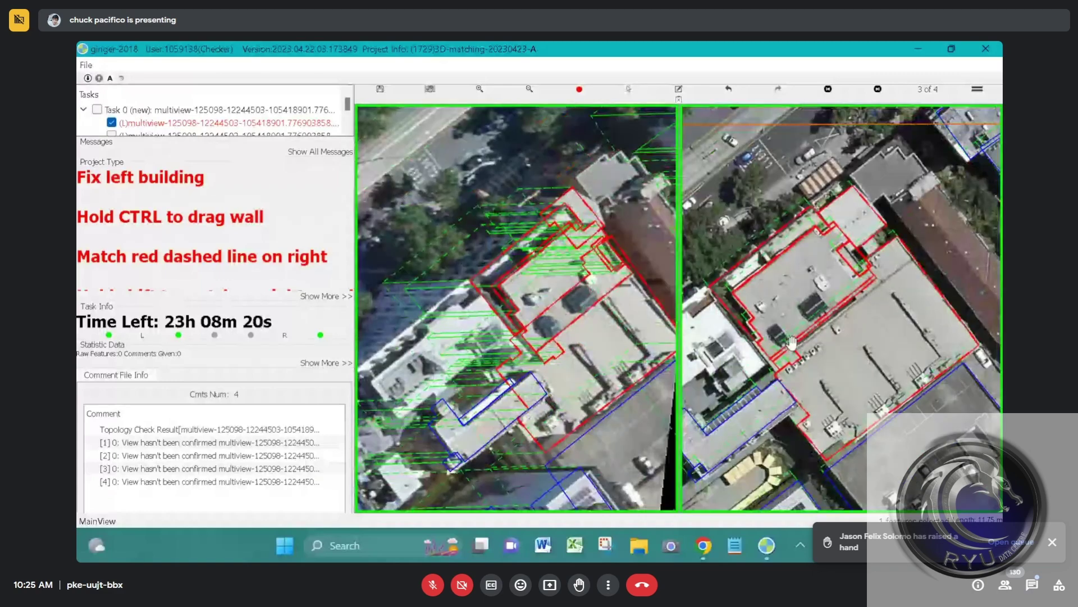
pyautogui.press('Left')
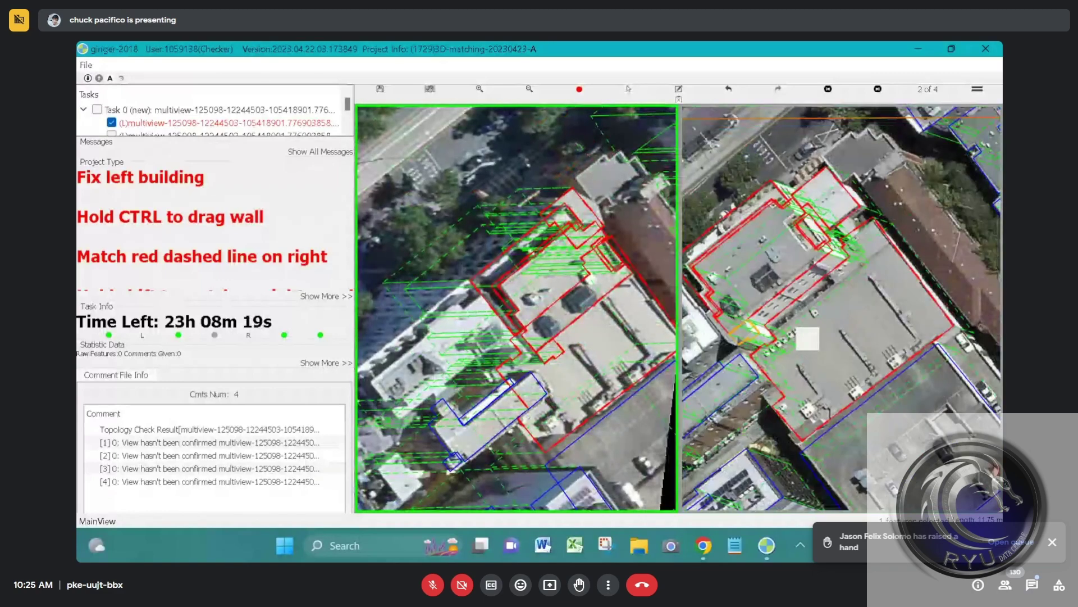
pyautogui.scroll(2, 730, 337)
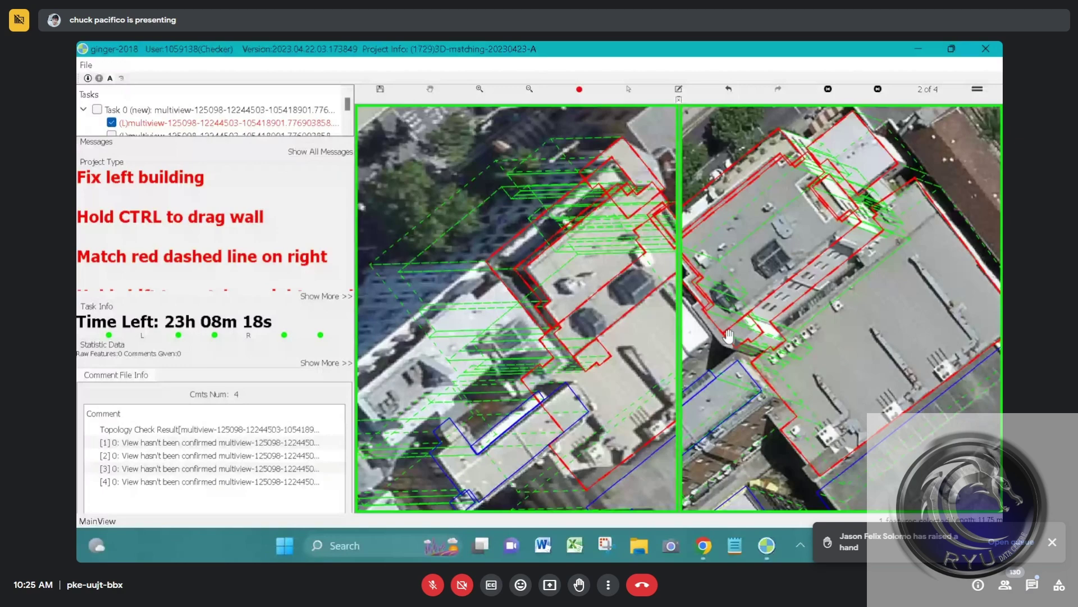
pyautogui.scroll(2, 728, 336)
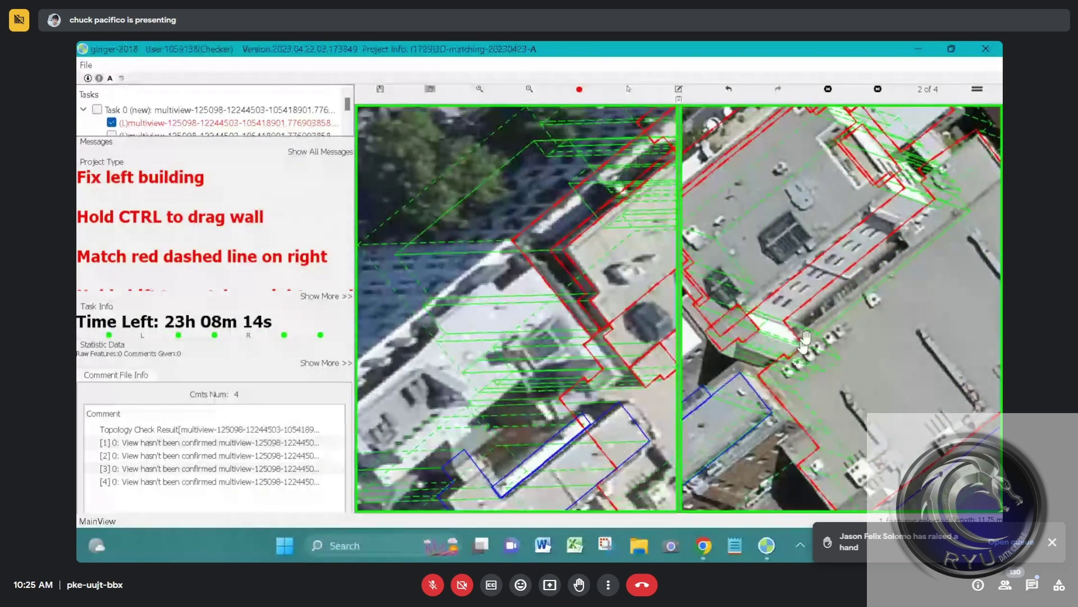
pyautogui.scroll(-5, 806, 341)
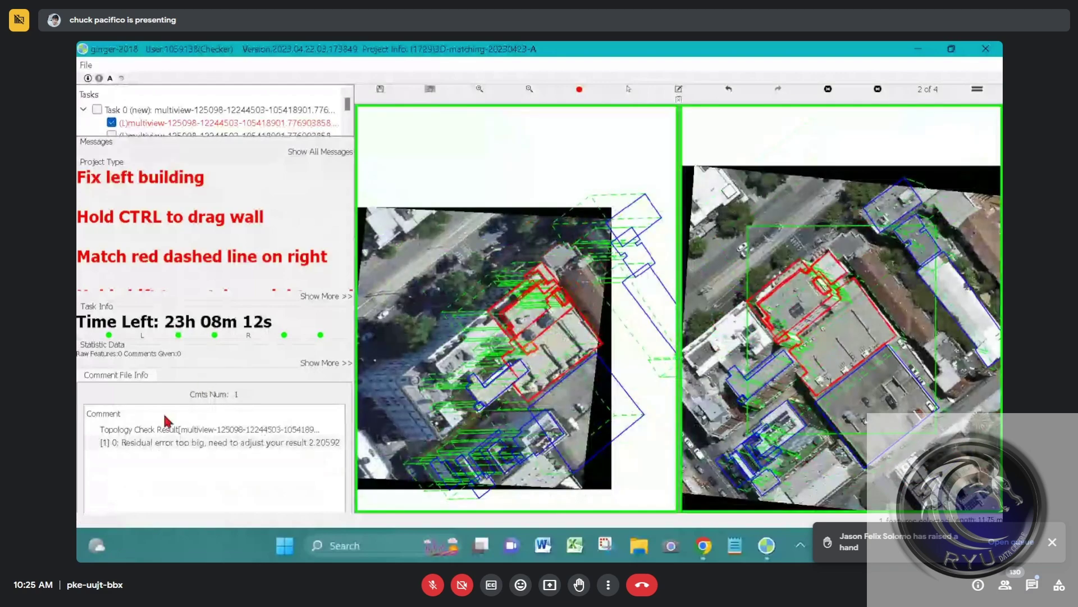
# Step: Locate the footprint flagged by the residual error comment and restore the window to a smaller size
pyautogui.click(171, 443)
pyautogui.scroll(-5, 525, 286)
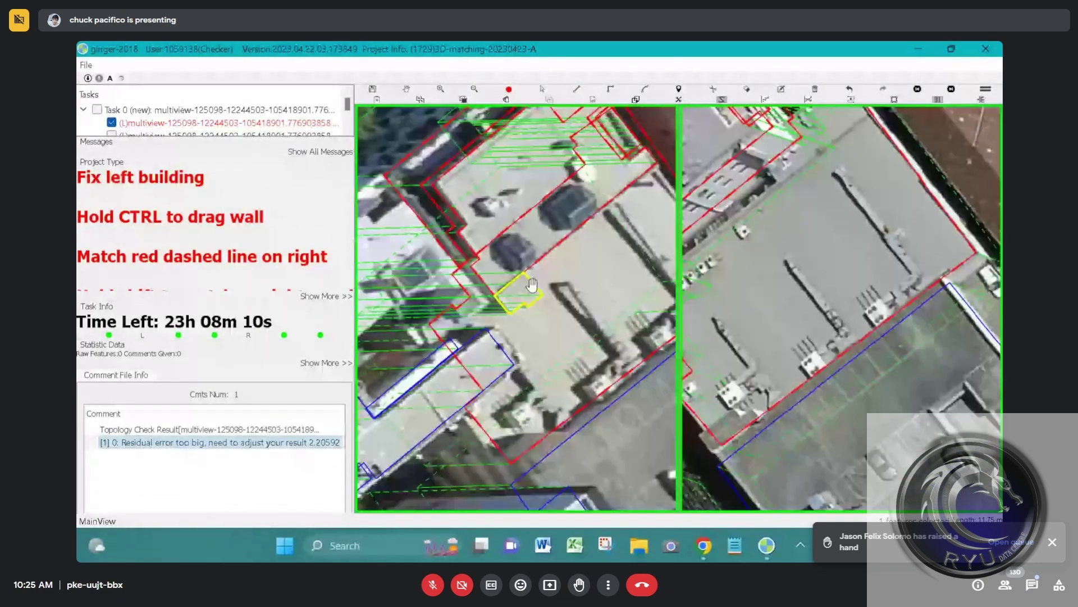
pyautogui.click(951, 49)
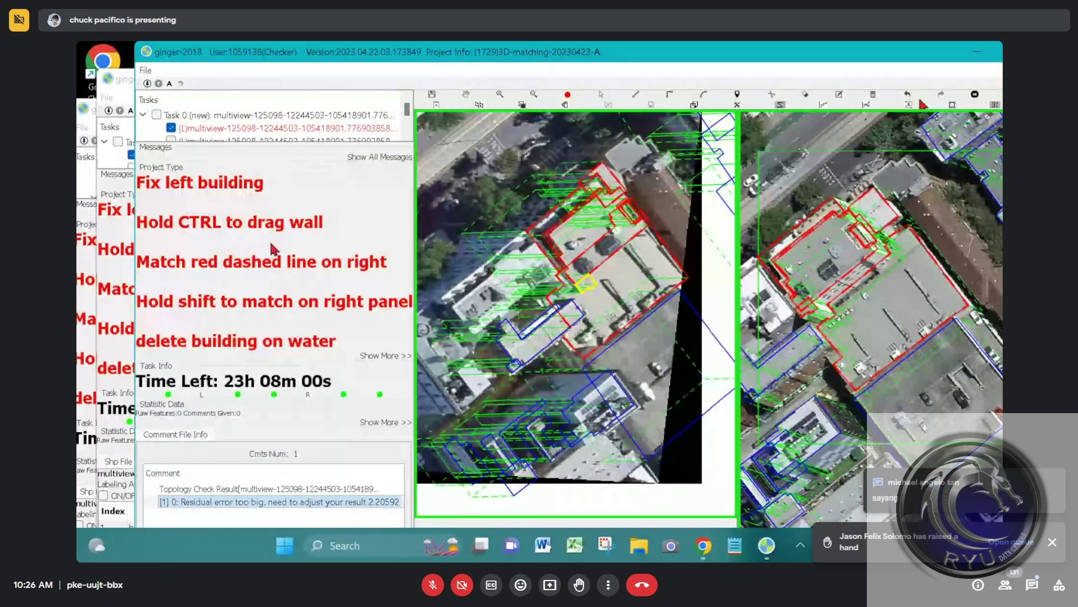
# Step: Run the topology check on Task 0 and report the task
pyautogui.rightClick(236, 121)
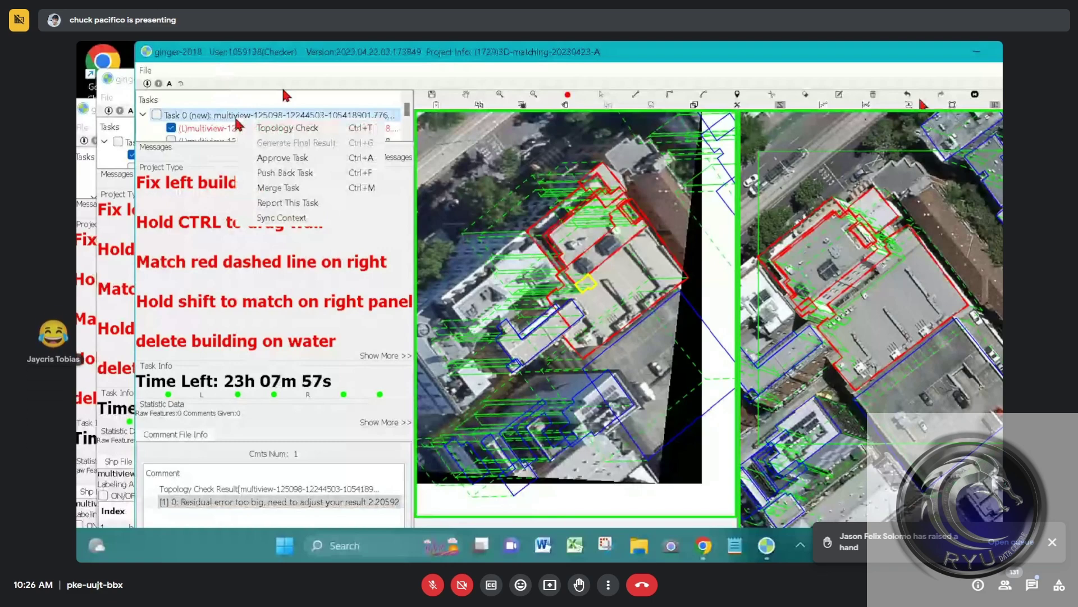
pyautogui.click(284, 128)
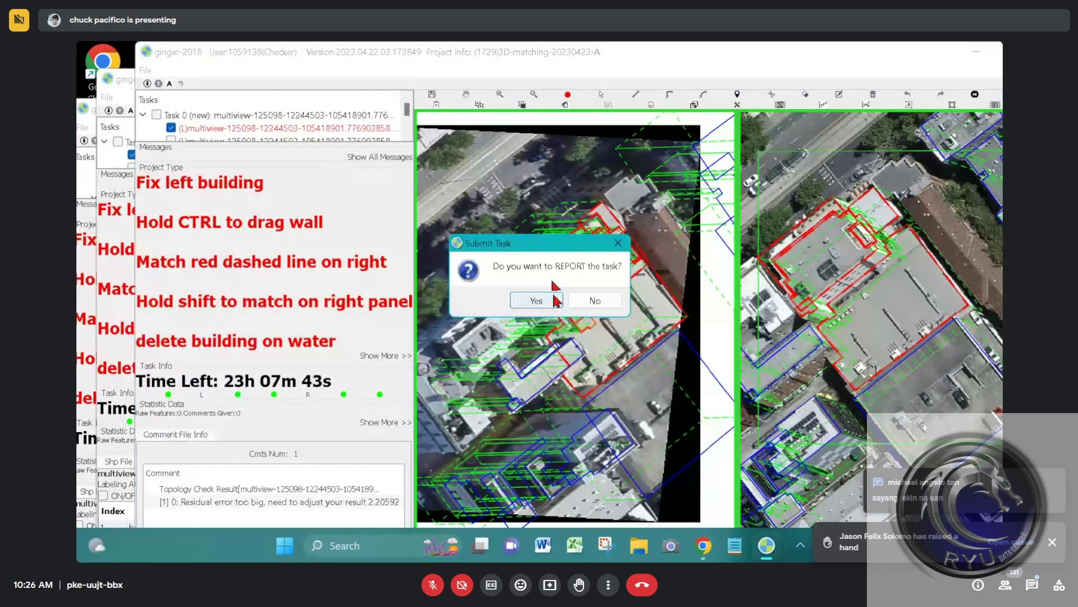
pyautogui.click(556, 299)
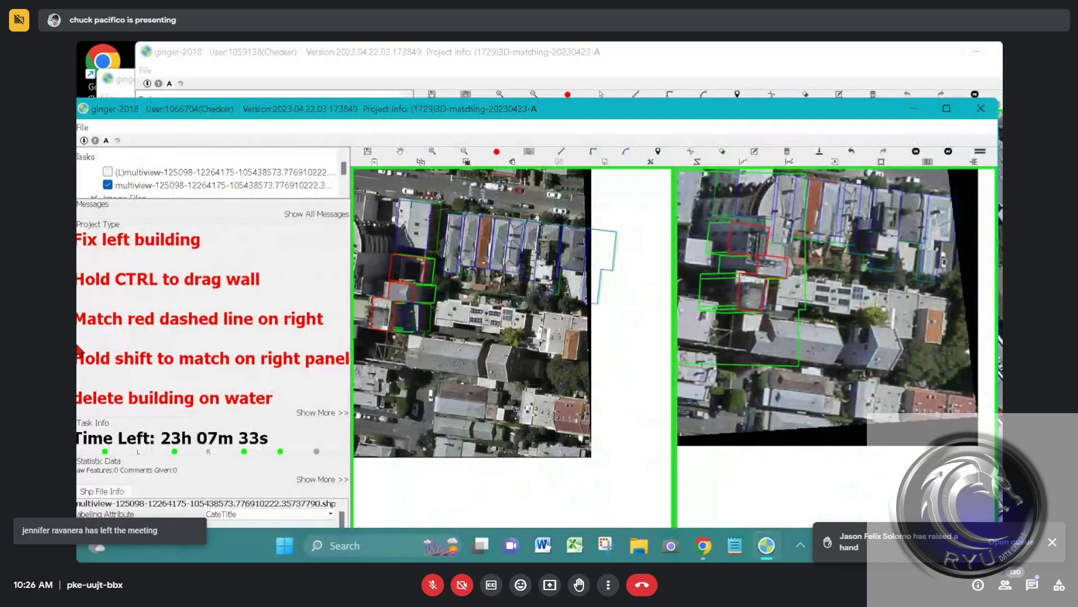
# Step: Delete the red confirmed footprints around the small roofs south of the curved building in the other task window
pyautogui.moveTo(390, 312); pyautogui.dragTo(600, 233)
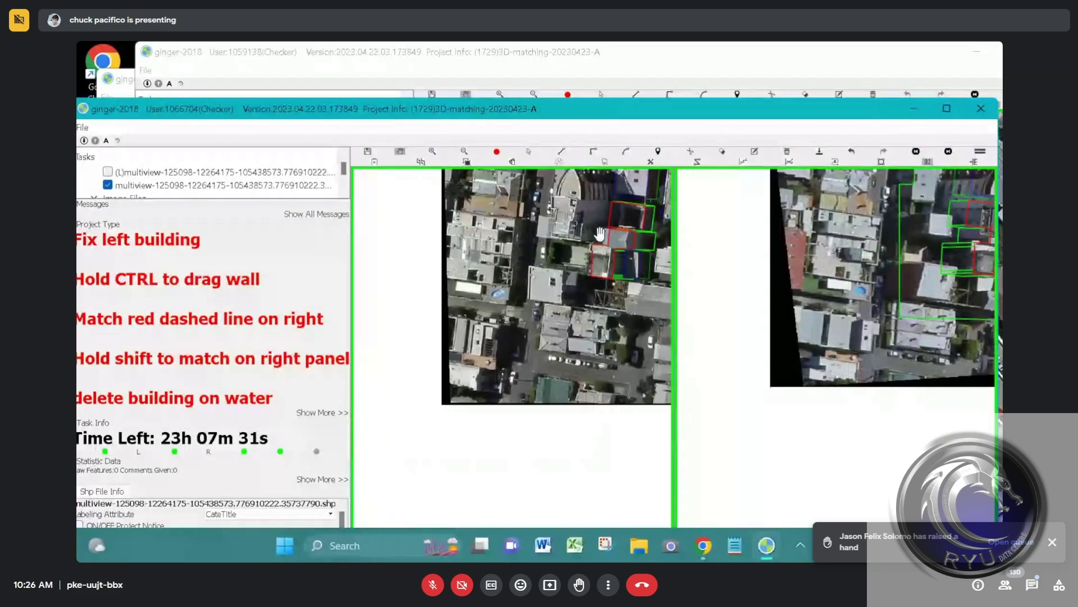
pyautogui.scroll(5, 599, 233)
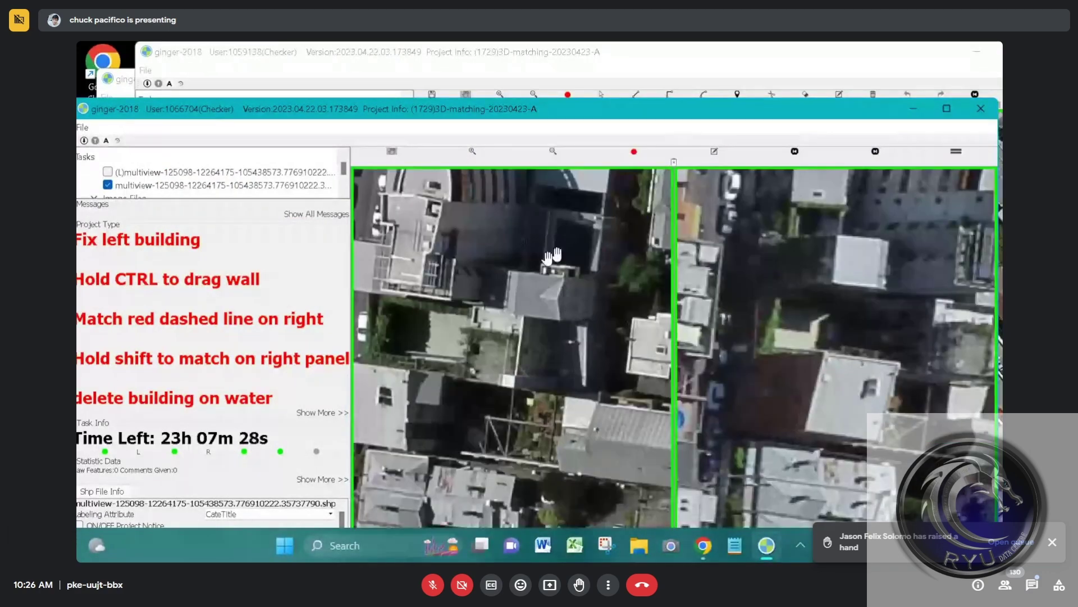
pyautogui.moveTo(543, 269); pyautogui.dragTo(498, 279)
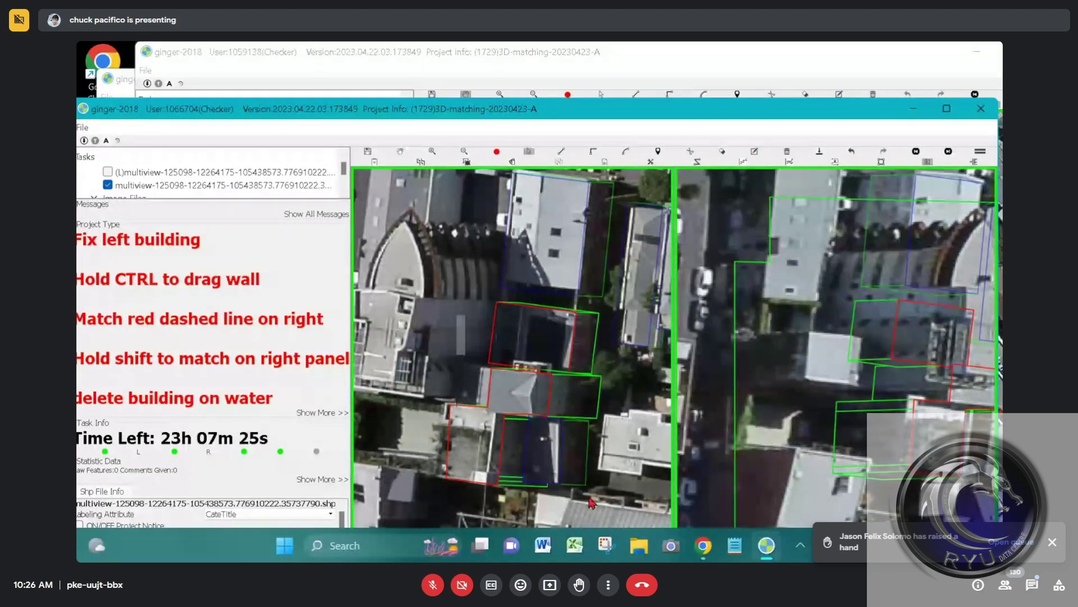
pyautogui.press('Delete')
pyautogui.scroll(2, 543, 409)
pyautogui.moveTo(571, 362)
pyautogui.mouseDown()
pyautogui.moveTo(583, 330)
pyautogui.moveTo(562, 375)
pyautogui.mouseUp()
pyautogui.scroll(-2, 590, 330)
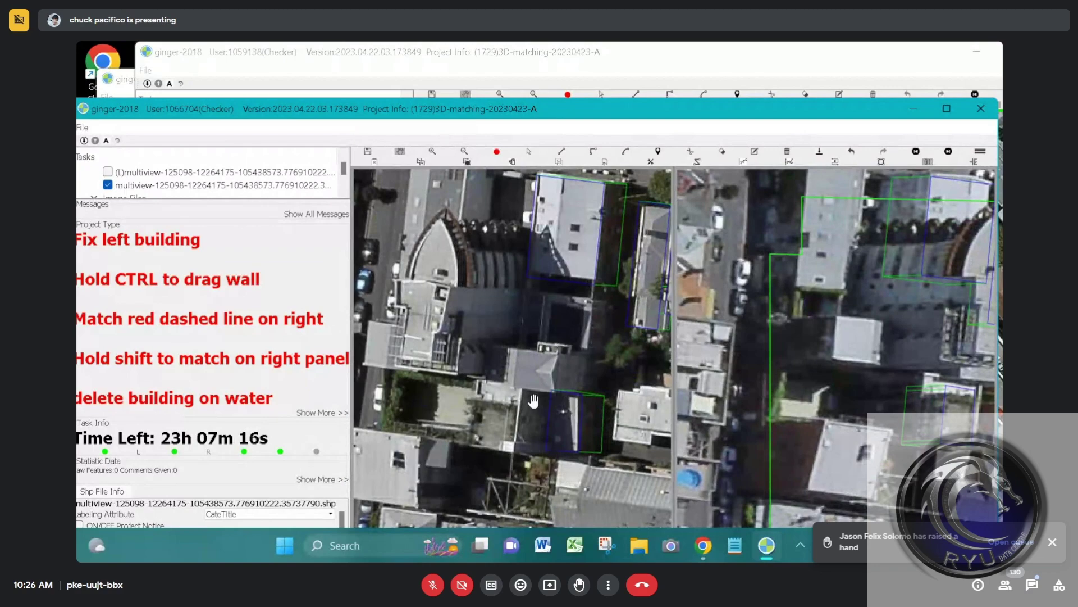
pyautogui.moveTo(534, 401); pyautogui.dragTo(509, 343)
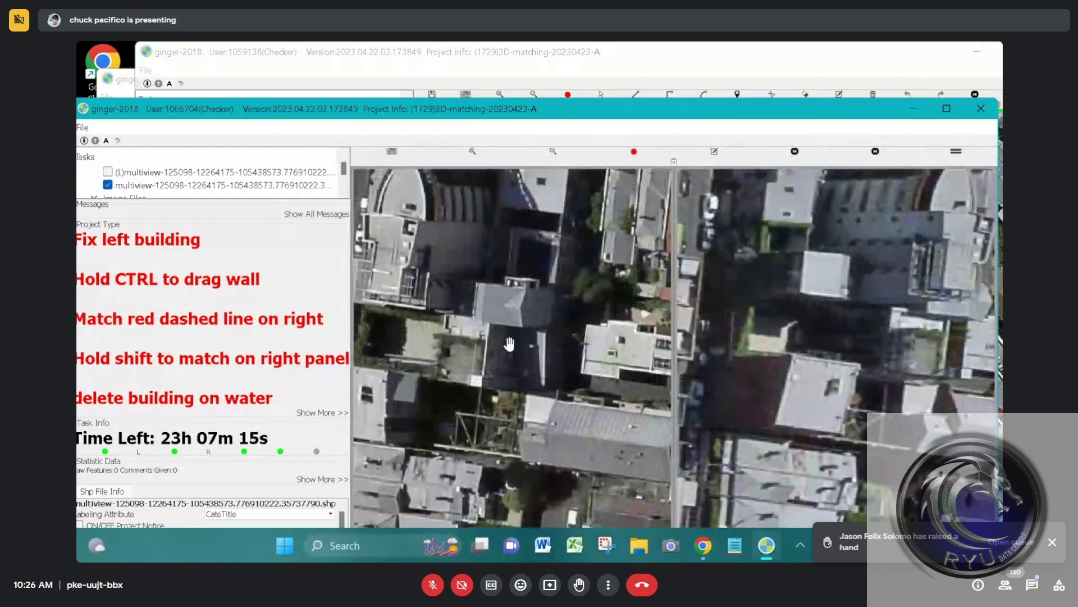
pyautogui.moveTo(549, 186); pyautogui.dragTo(558, 254)
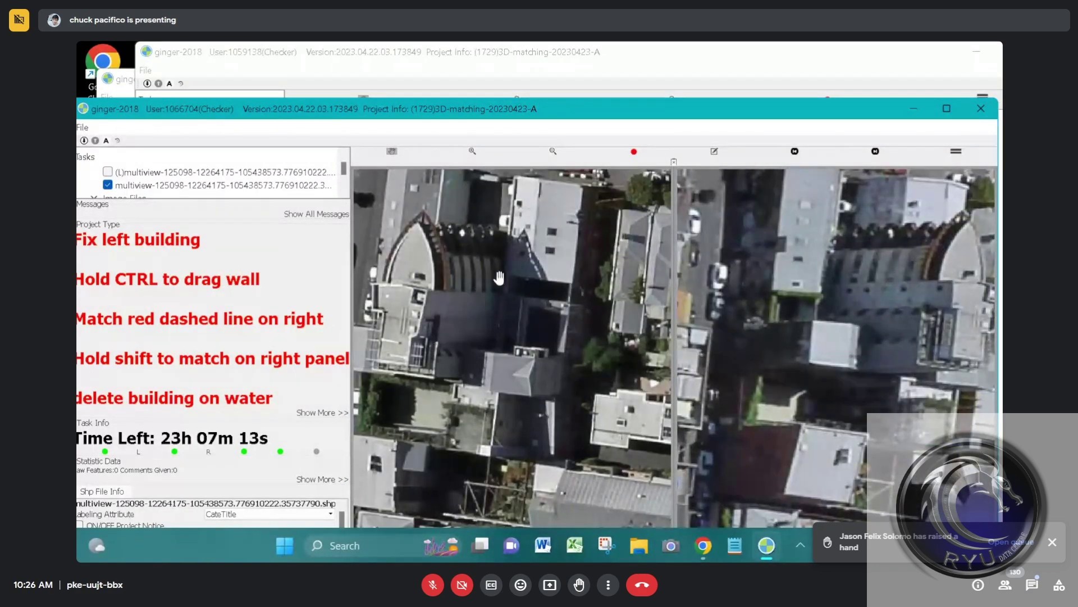
pyautogui.doubleClick(325, 115)
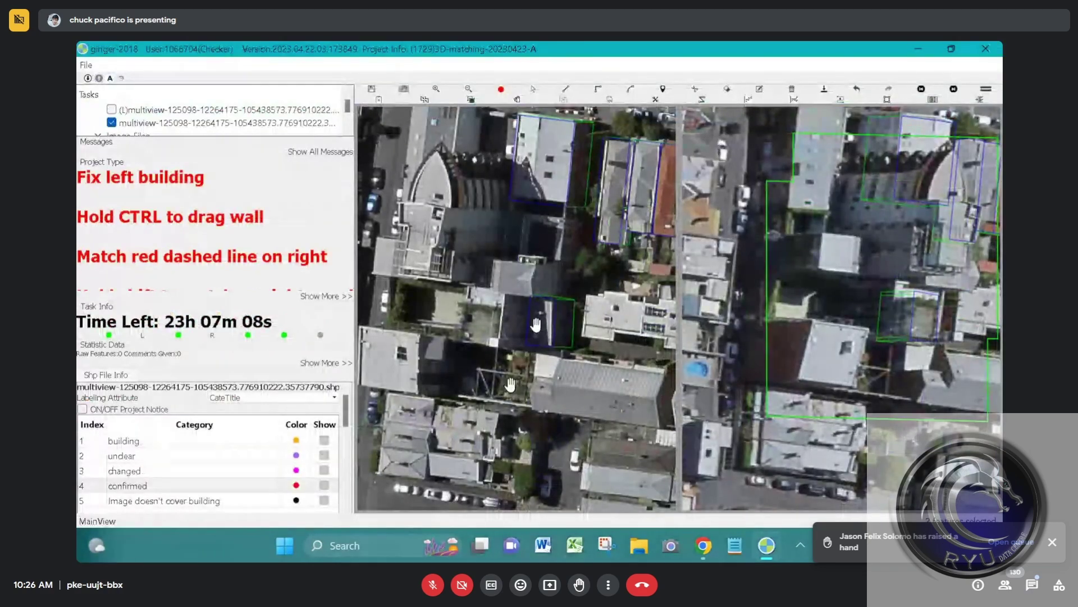
pyautogui.scroll(-2, 160, 120)
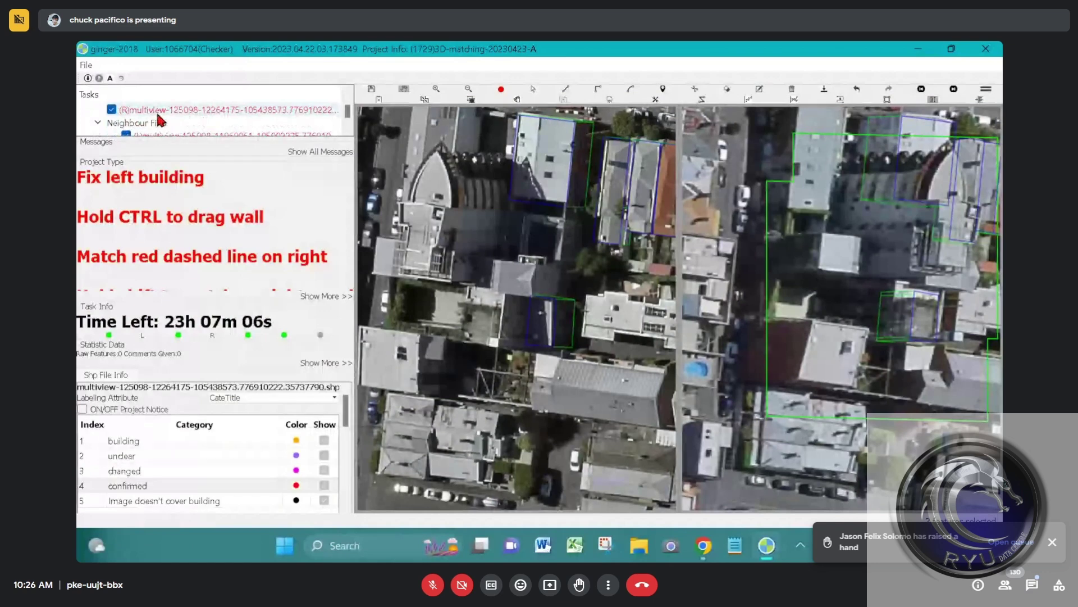
pyautogui.scroll(-2, 129, 115)
pyautogui.click(127, 110)
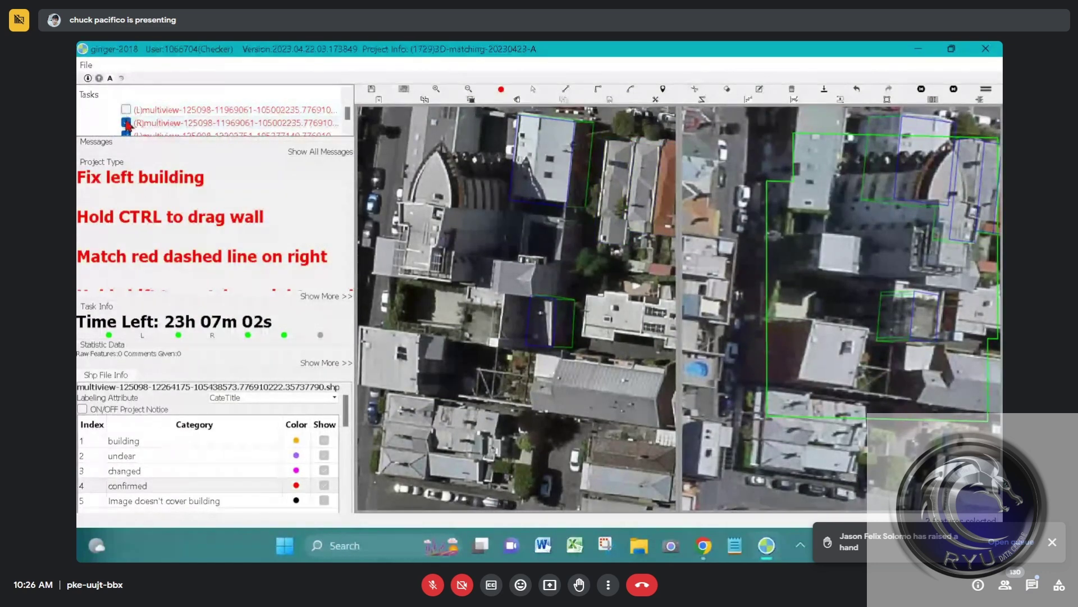
pyautogui.click(126, 122)
pyautogui.click(127, 134)
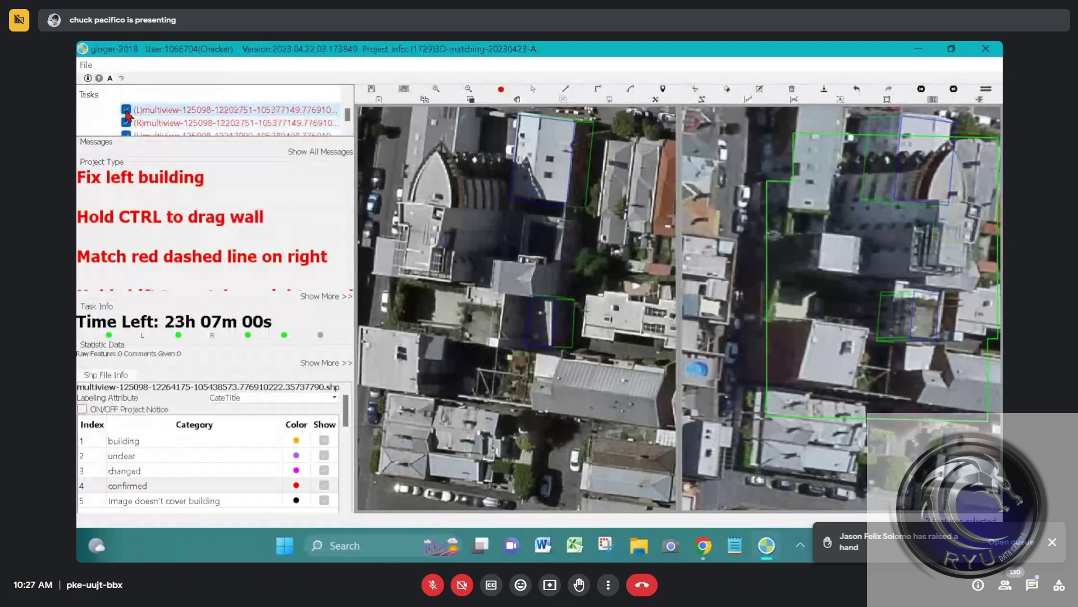
pyautogui.click(127, 123)
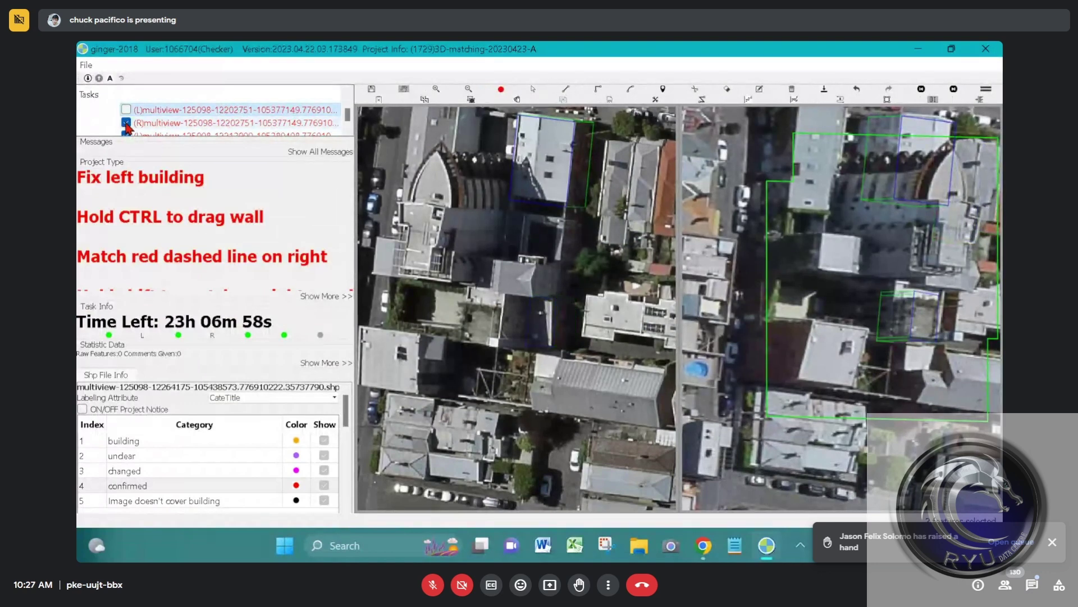
pyautogui.click(126, 110)
pyautogui.click(126, 109)
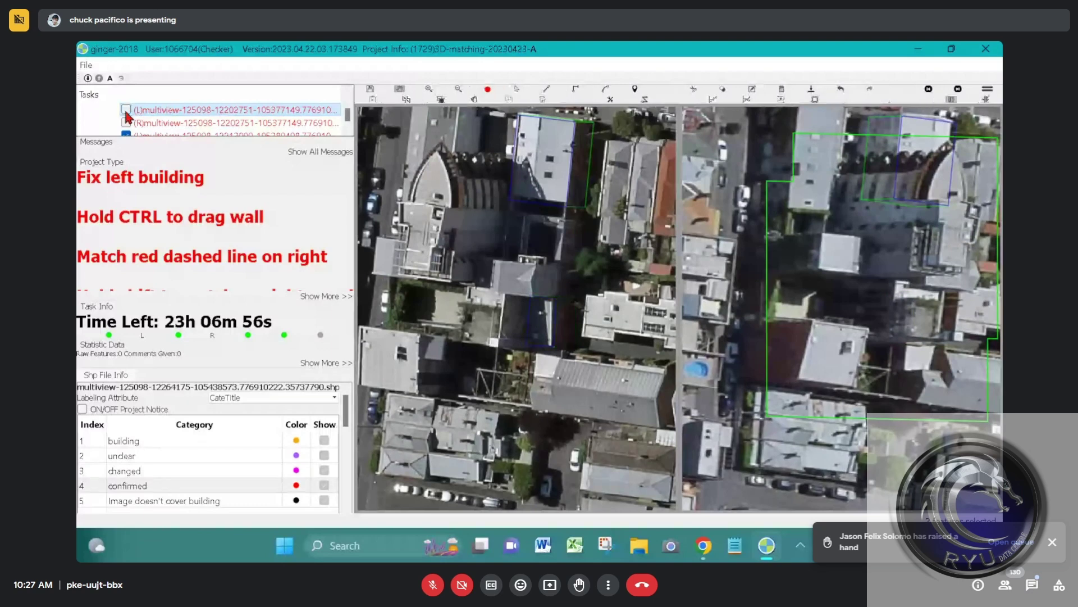
pyautogui.rightClick(141, 117)
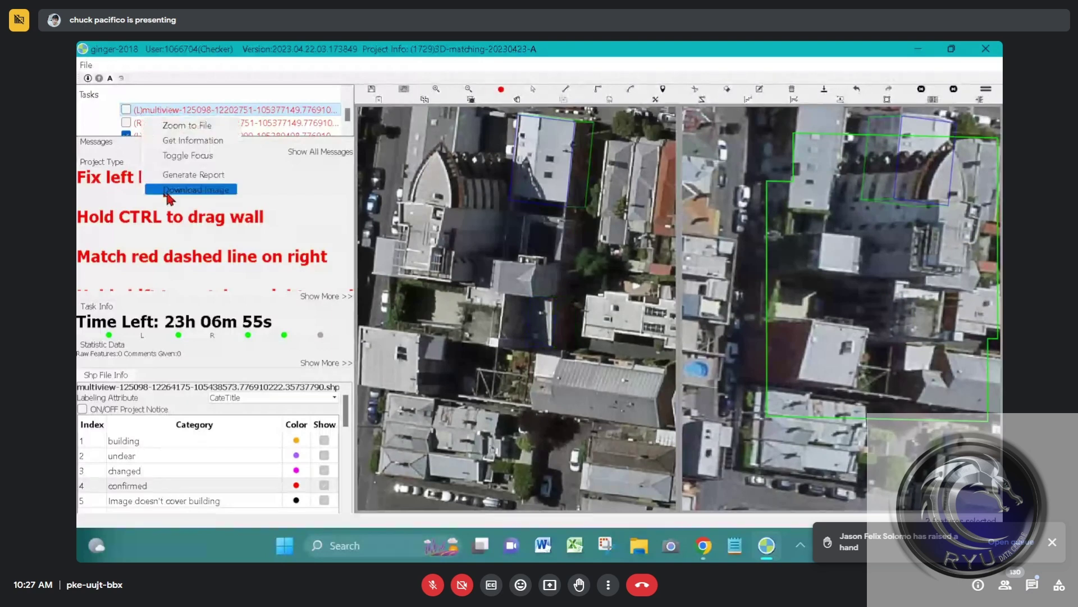
pyautogui.click(192, 180)
pyautogui.click(610, 243)
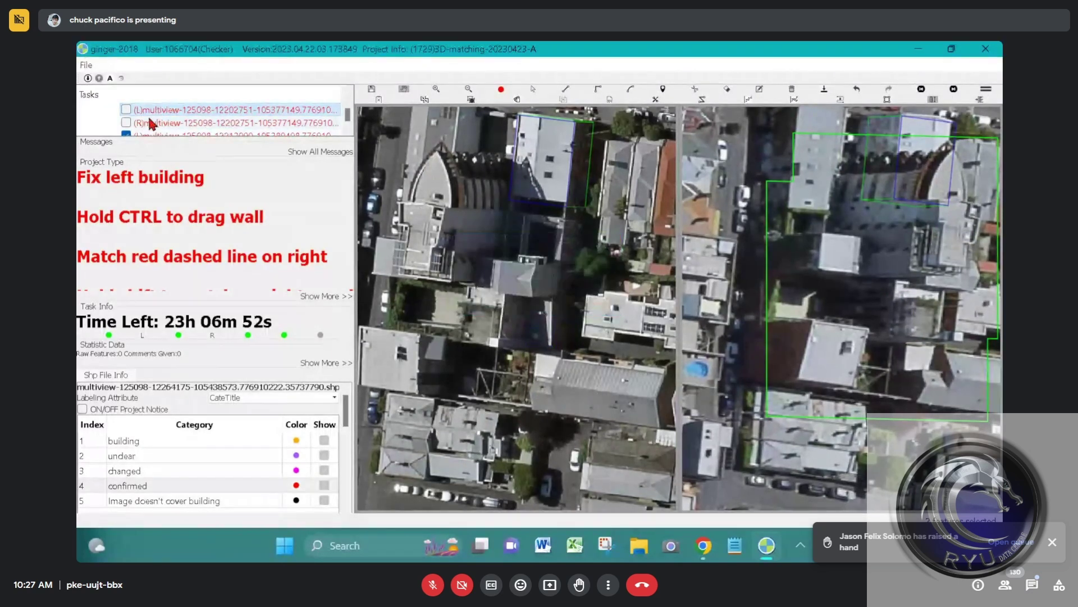
pyautogui.click(126, 123)
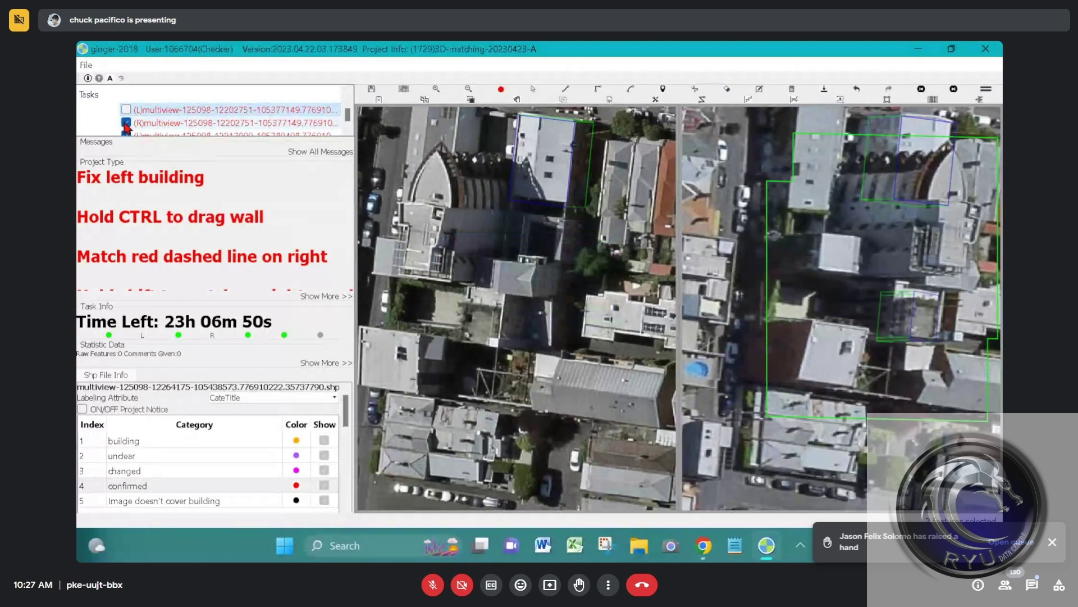
pyautogui.click(126, 123)
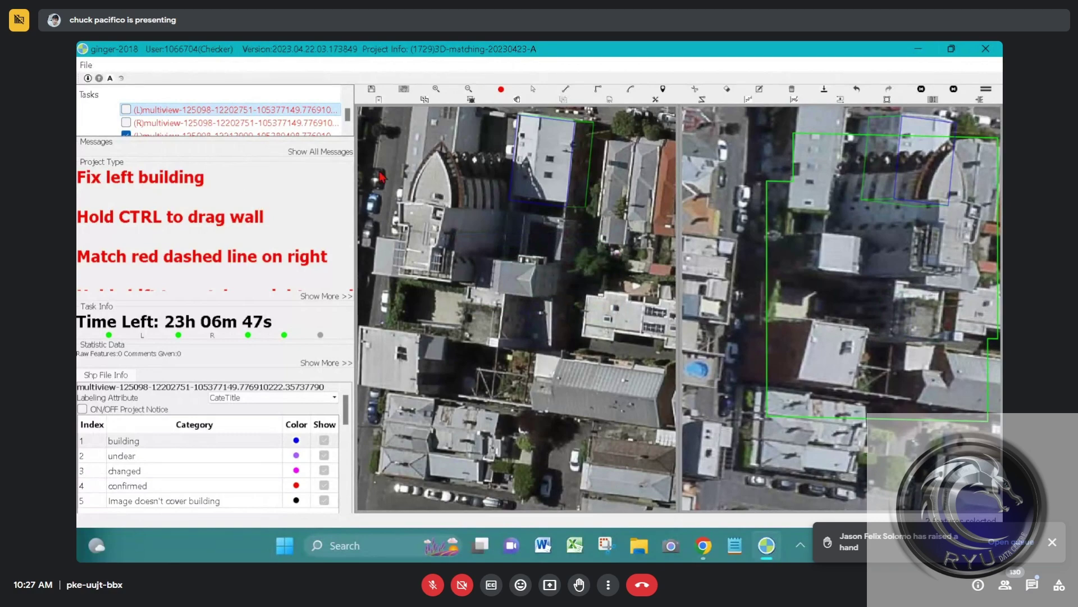
# Step: Try to add a comment box around the small roofs south of the dark courtyard in the left image
pyautogui.click(512, 207)
pyautogui.scroll(2, 511, 206)
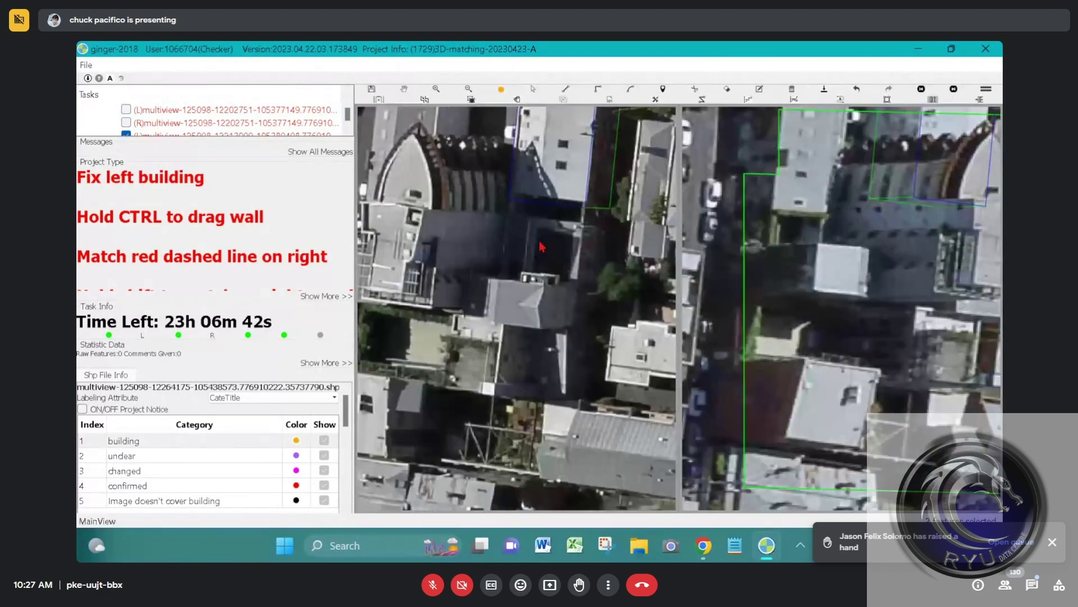
pyautogui.click(379, 100)
pyautogui.click(574, 328)
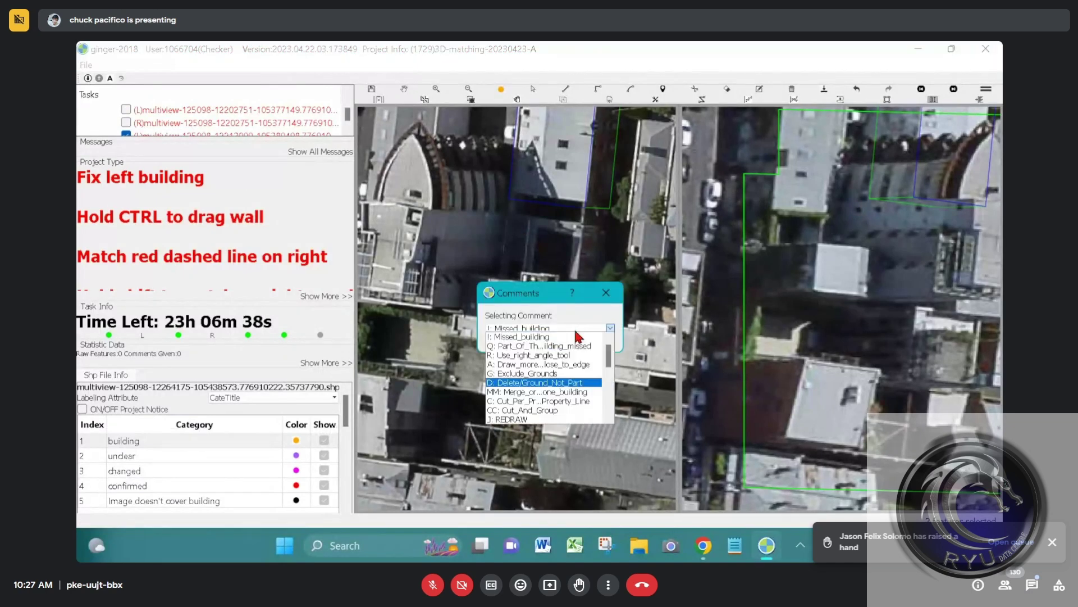
pyautogui.click(606, 293)
pyautogui.scroll(-1, 190, 120)
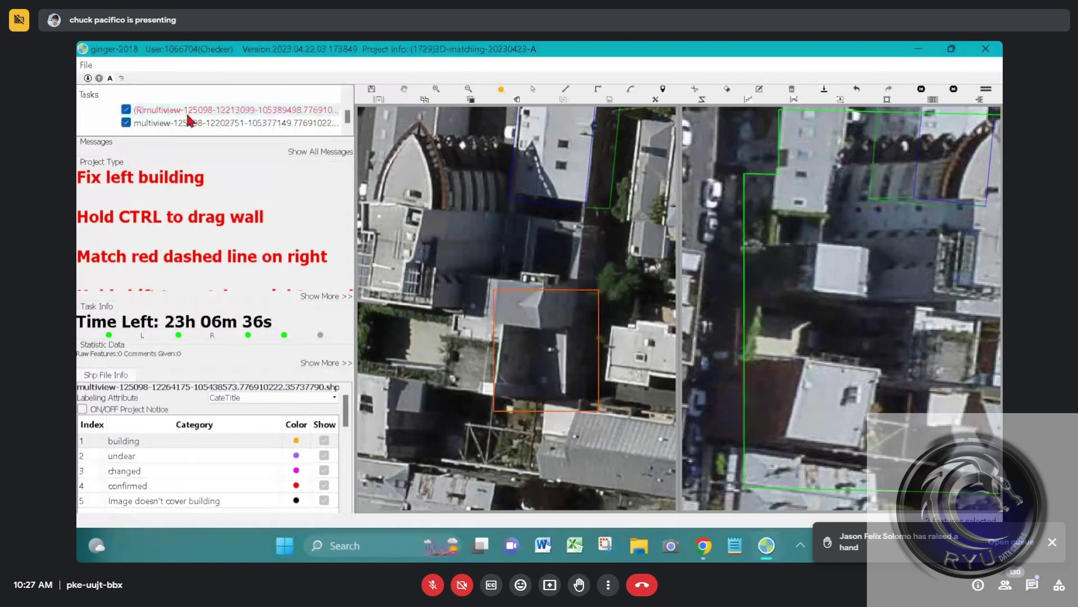
pyautogui.rightClick(185, 122)
pyautogui.click(230, 209)
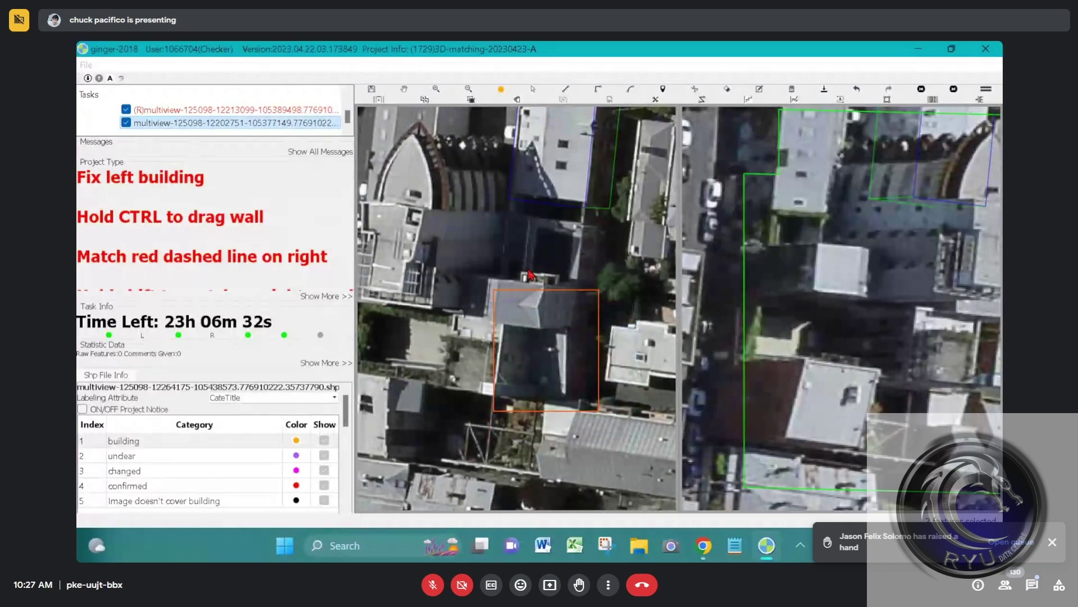
pyautogui.scroll(5, 531, 271)
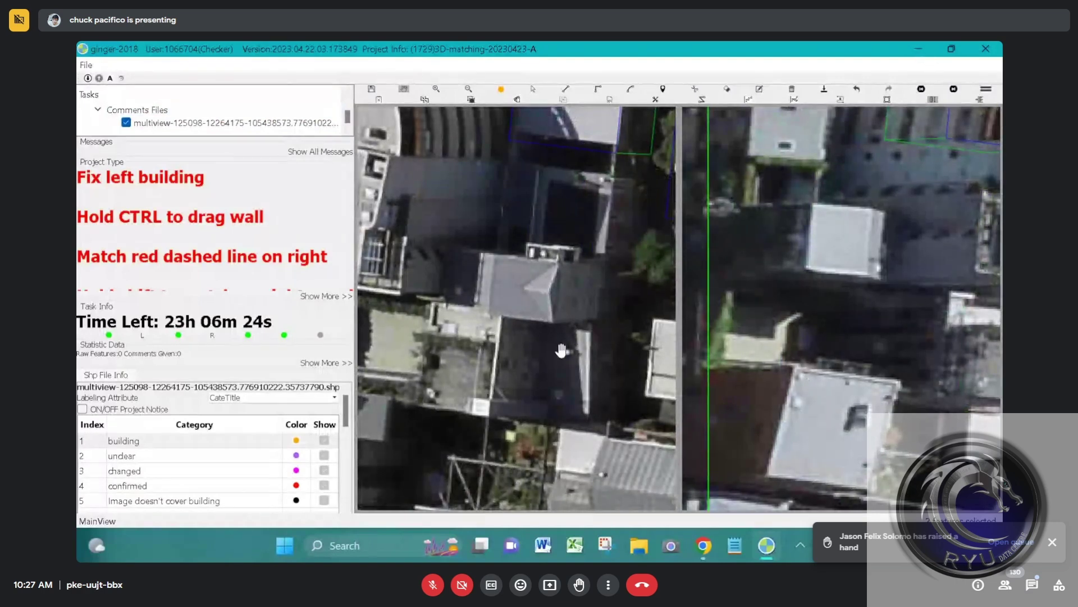
# Step: Draw a rectangular building footprint around the small gabled roof south of the dark courtyard in the left image
pyautogui.click(450, 249)
pyautogui.click(559, 263)
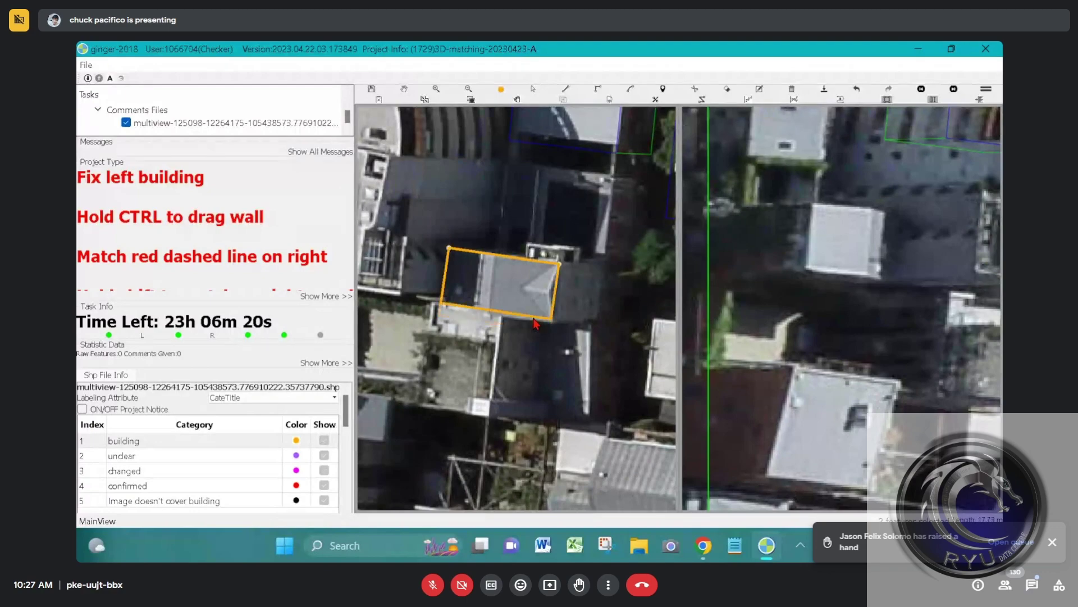
pyautogui.click(535, 323)
pyautogui.scroll(-2, 534, 319)
pyautogui.moveTo(553, 293); pyautogui.dragTo(455, 291)
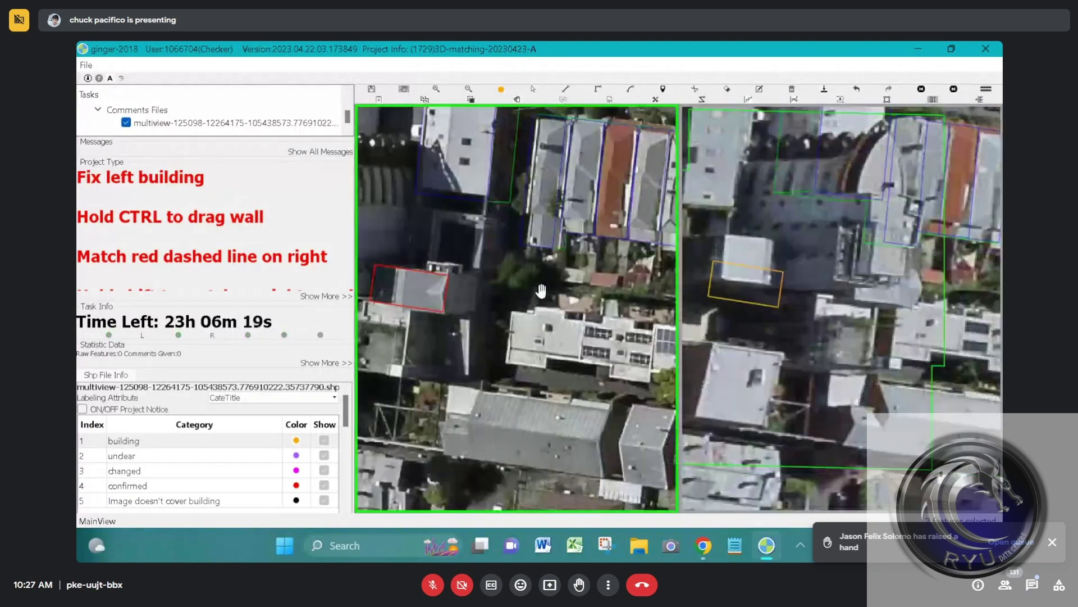
pyautogui.press('Escape')
# Step: Move the gabled roof's footprint along the red dashed guides onto the same roof in the right image and fine-tune its position
pyautogui.click(433, 295)
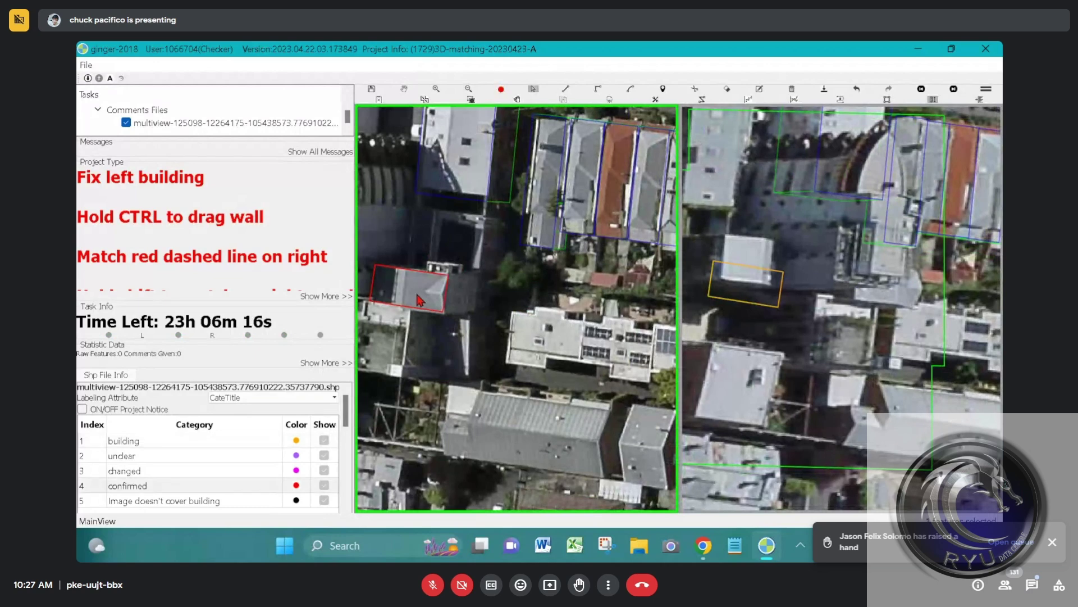
pyautogui.click(435, 303)
pyautogui.moveTo(435, 303); pyautogui.dragTo(470, 298)
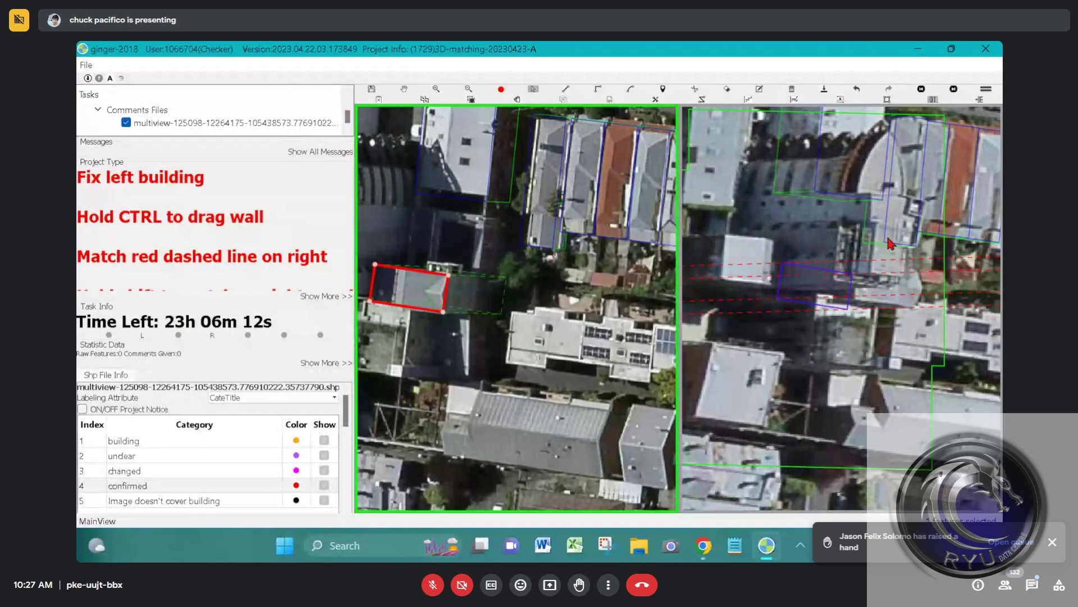
pyautogui.moveTo(795, 295); pyautogui.dragTo(874, 297)
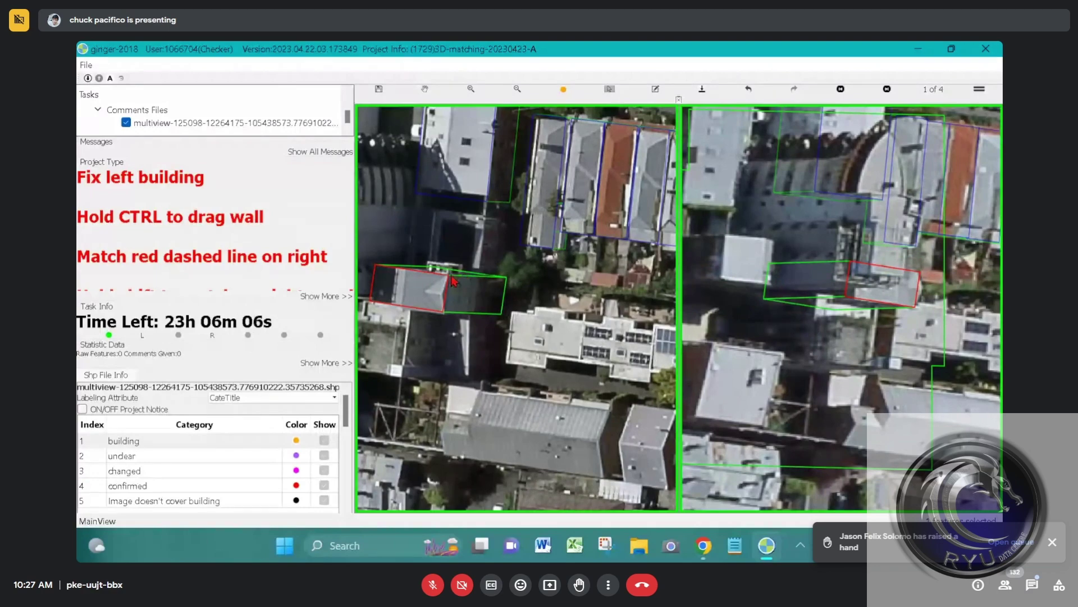
pyautogui.click(436, 326)
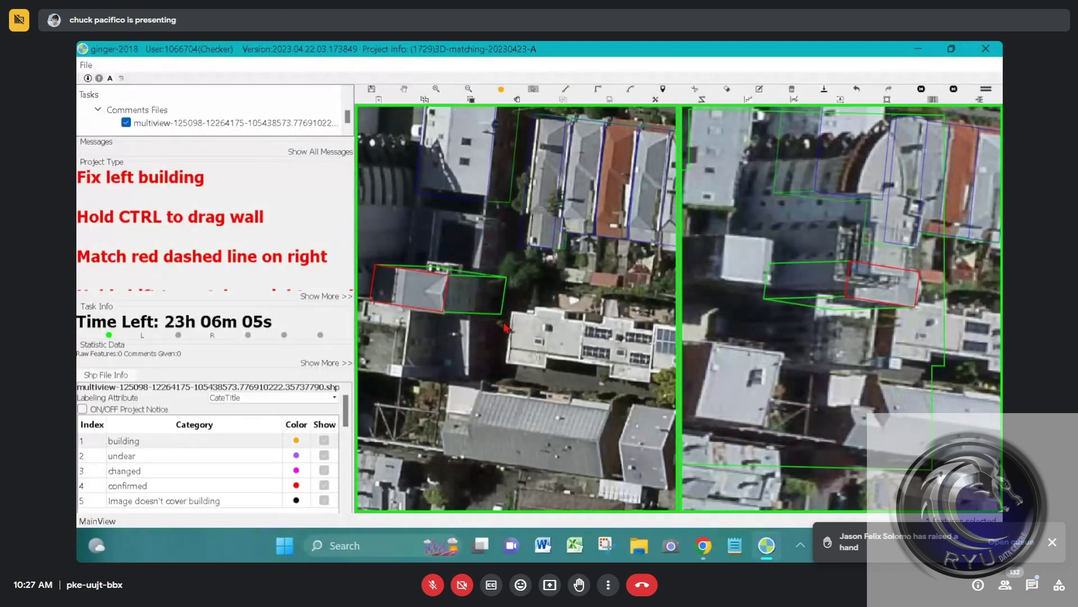
pyautogui.moveTo(444, 329); pyautogui.dragTo(492, 327)
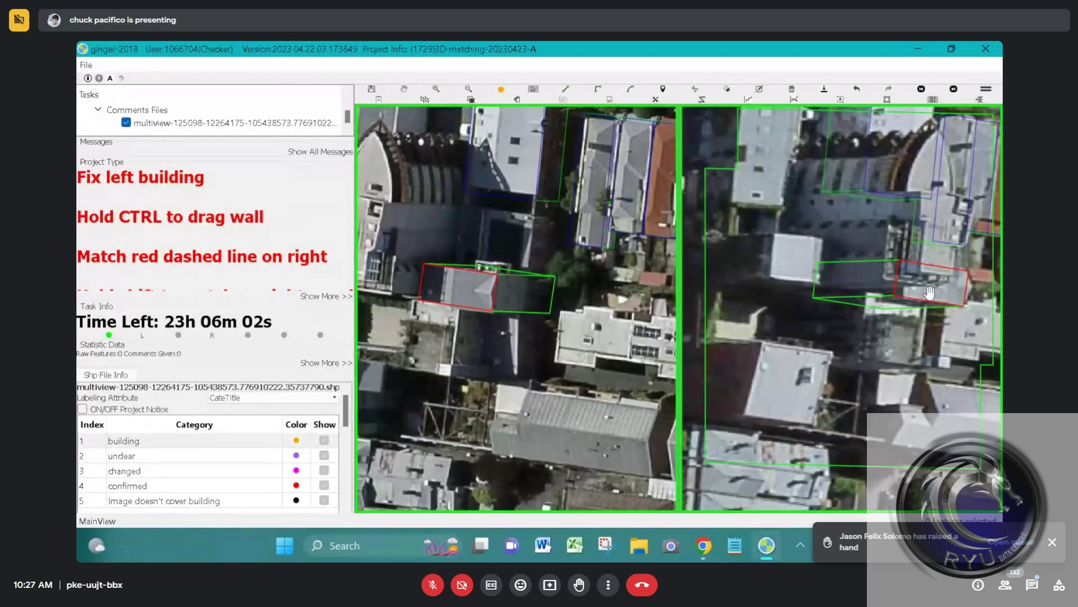
pyautogui.click(930, 293)
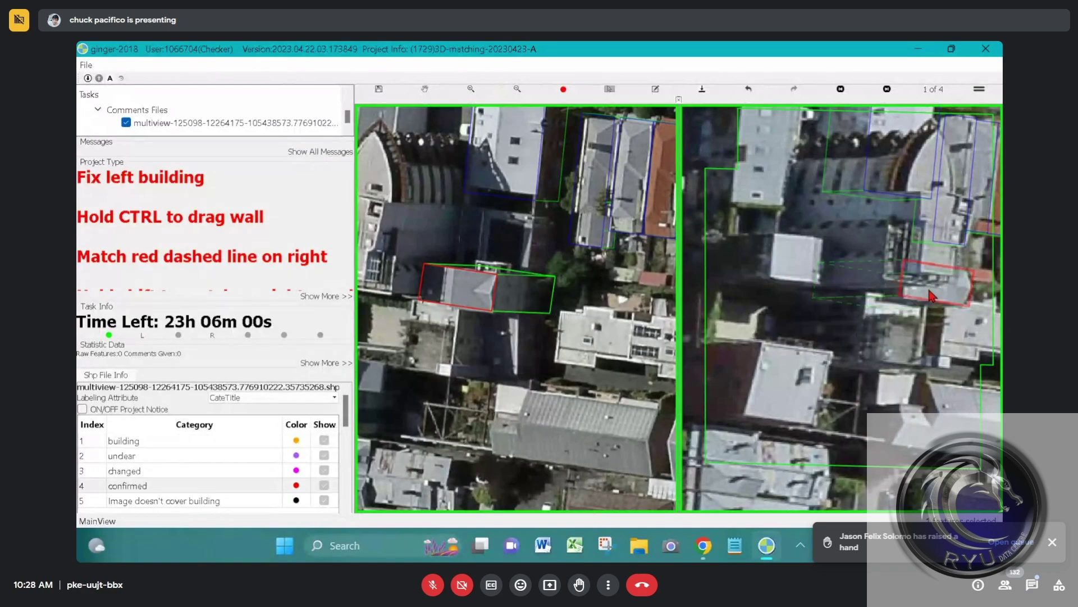
pyautogui.moveTo(930, 290); pyautogui.dragTo(927, 290)
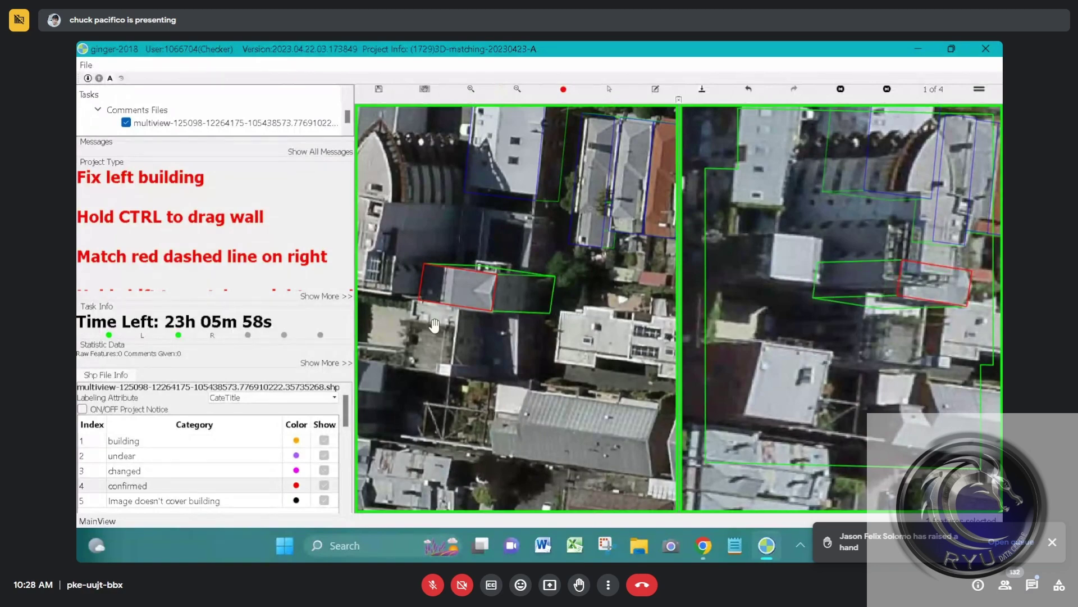
# Step: Draw a second rectangular footprint over the flat roof adjoining the gabled roof's south side and adjust its west and south walls
pyautogui.click(408, 348)
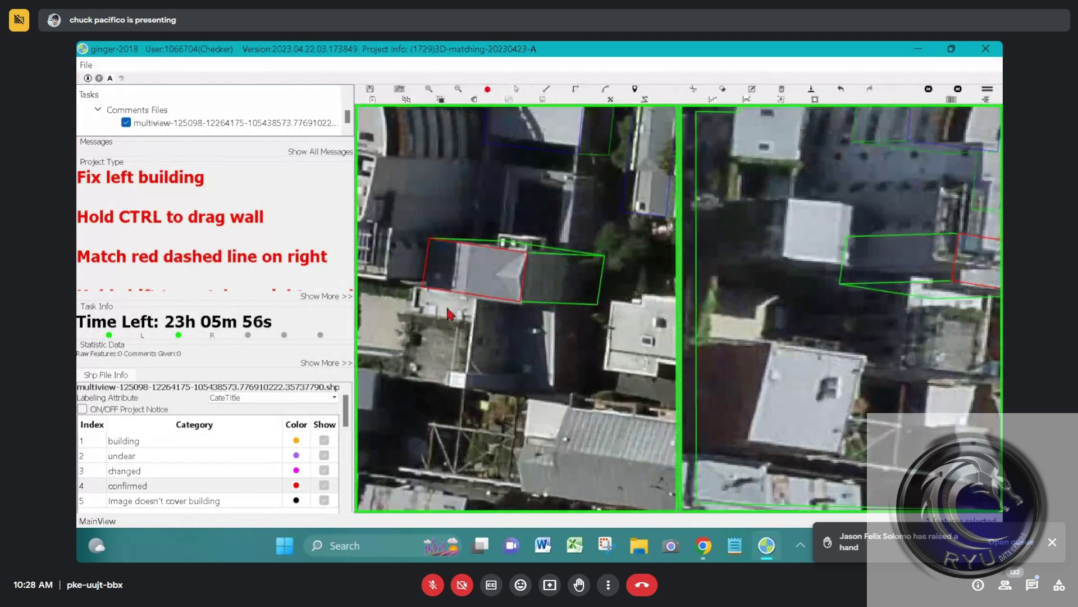
pyautogui.press('r')
pyautogui.click(423, 287)
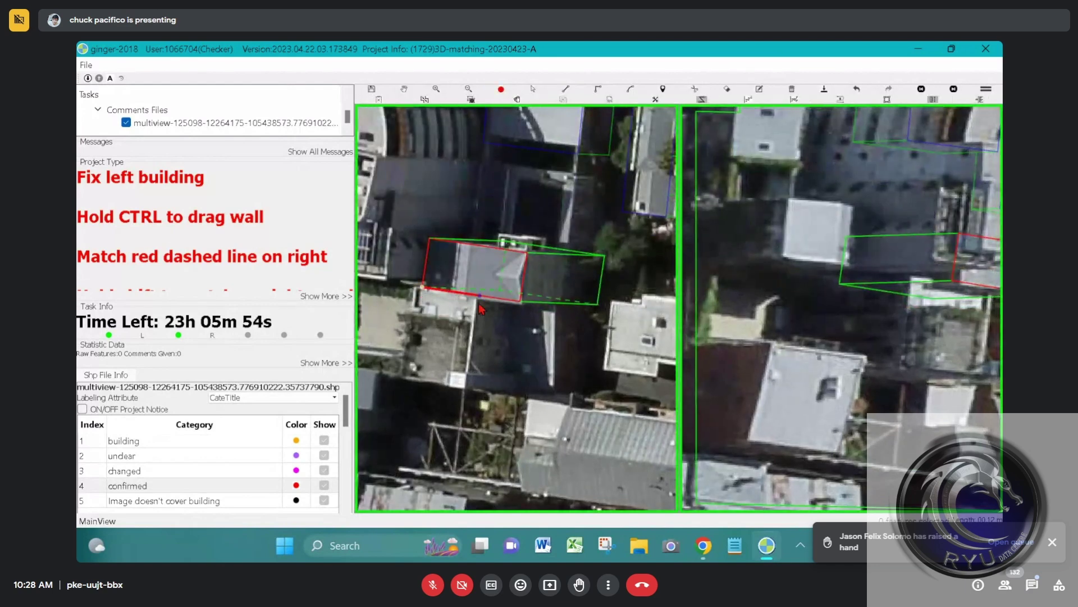
pyautogui.click(477, 296)
pyautogui.click(464, 382)
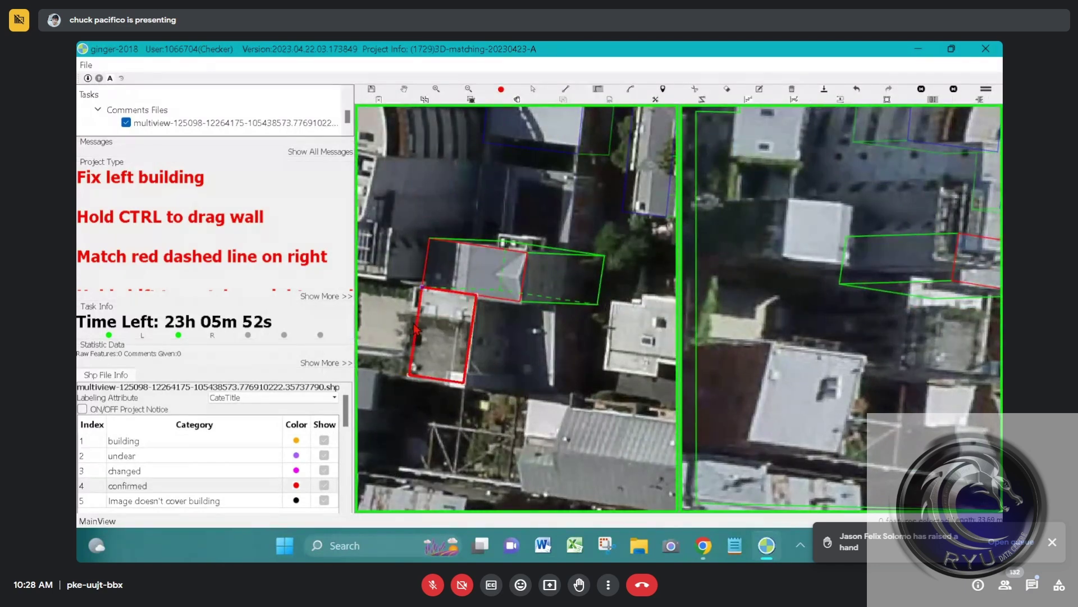
pyautogui.moveTo(417, 326); pyautogui.dragTo(411, 326)
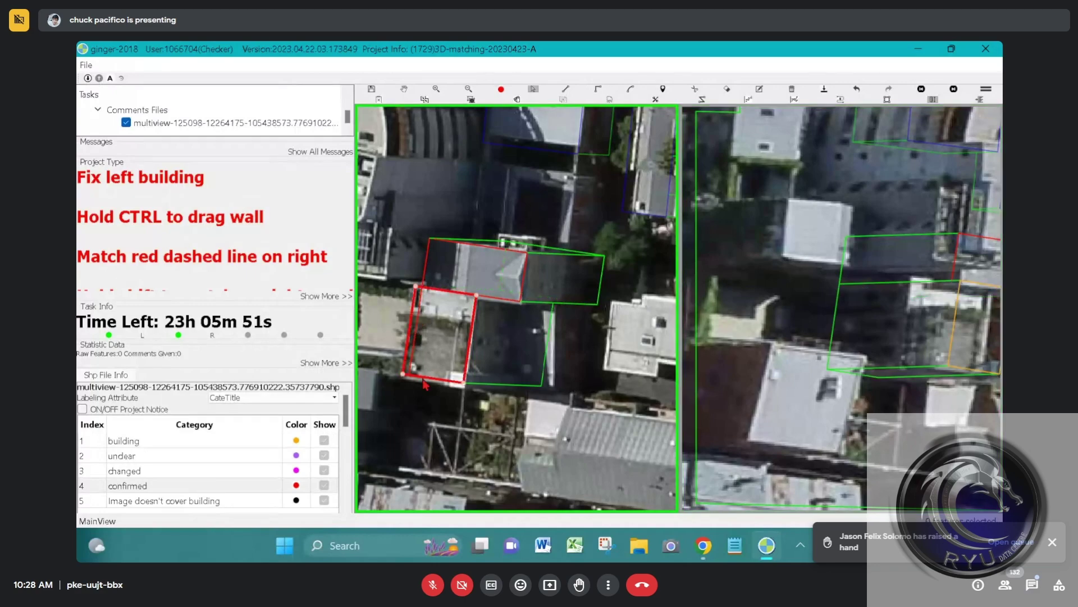
pyautogui.moveTo(426, 378); pyautogui.dragTo(430, 385)
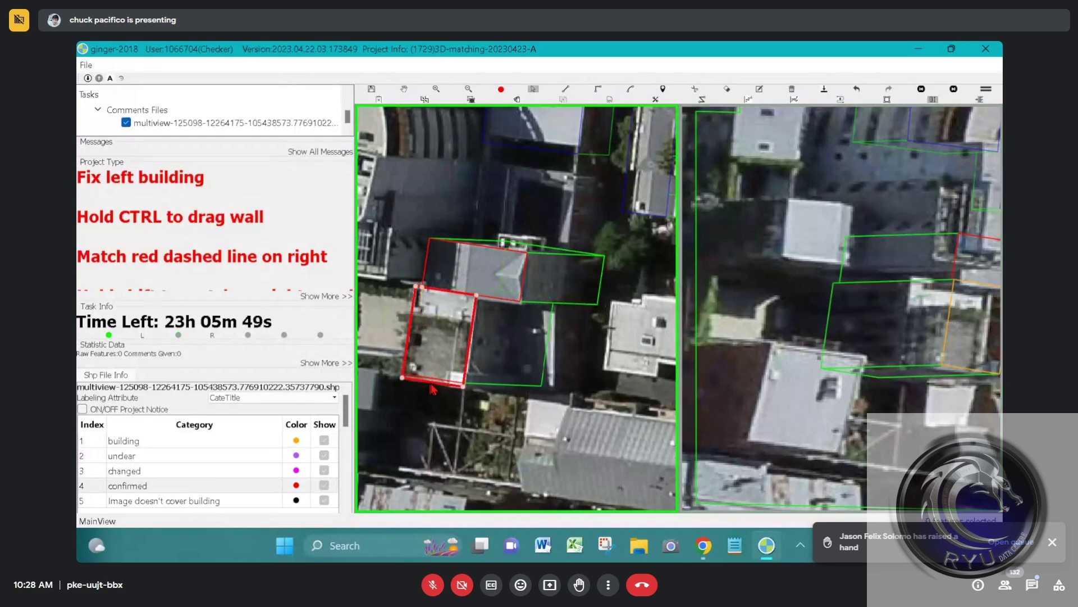
# Step: Match the flat roof's footprint along the red dashed guides with the same roof in the right image
pyautogui.scroll(-2, 432, 389)
pyautogui.click(886, 353)
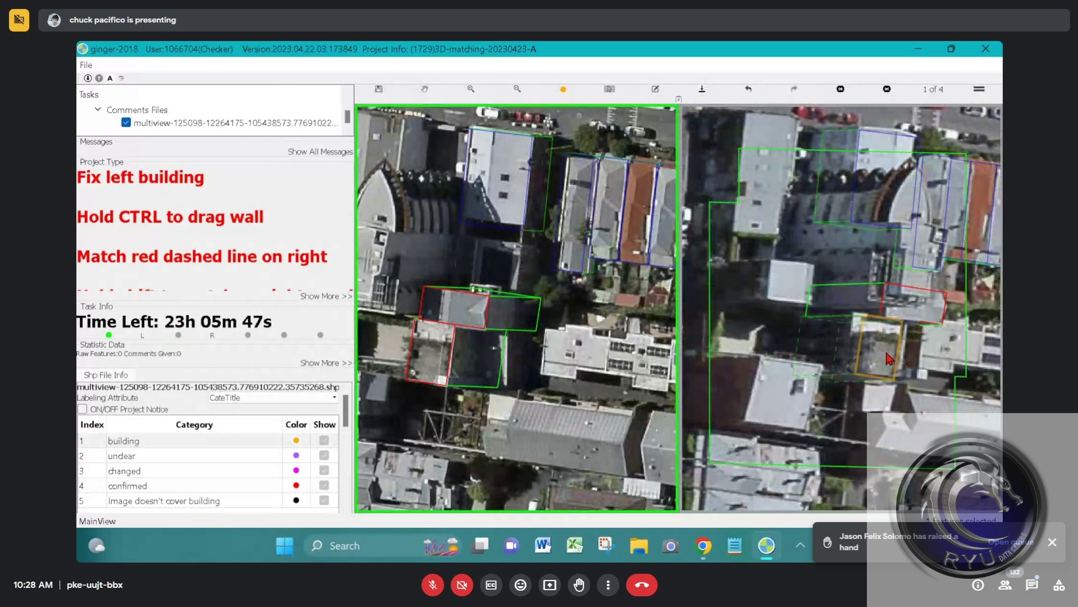
pyautogui.click(454, 353)
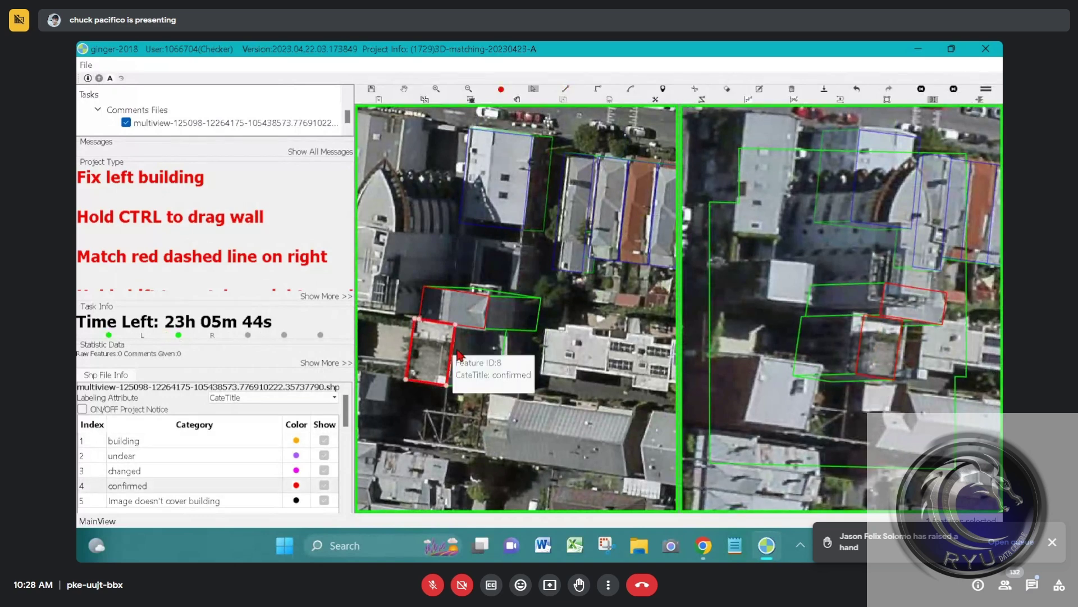
pyautogui.click(458, 353)
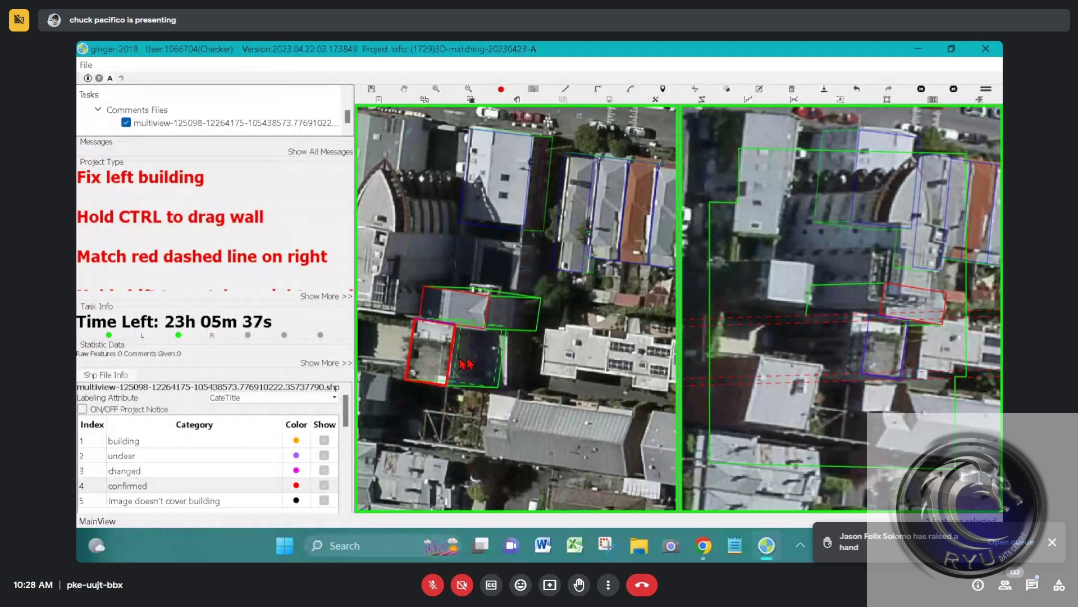
# Step: Split the flat roof's footprint in the left image with a line separating its light northern strip from the darker southern section
pyautogui.press('space')
pyautogui.scroll(3, 417, 356)
pyautogui.press('space')
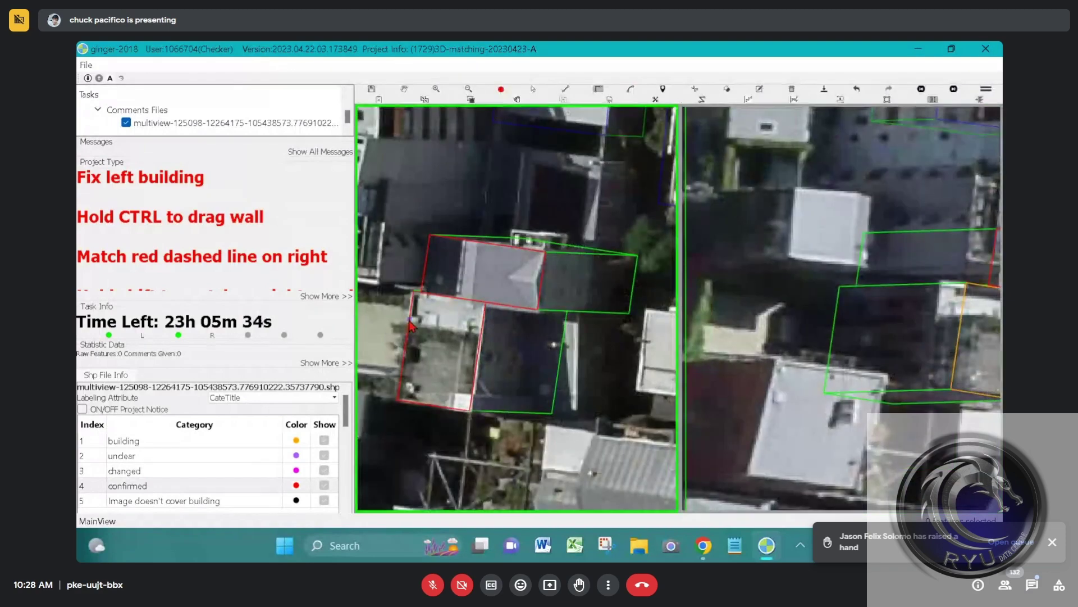
pyautogui.click(409, 321)
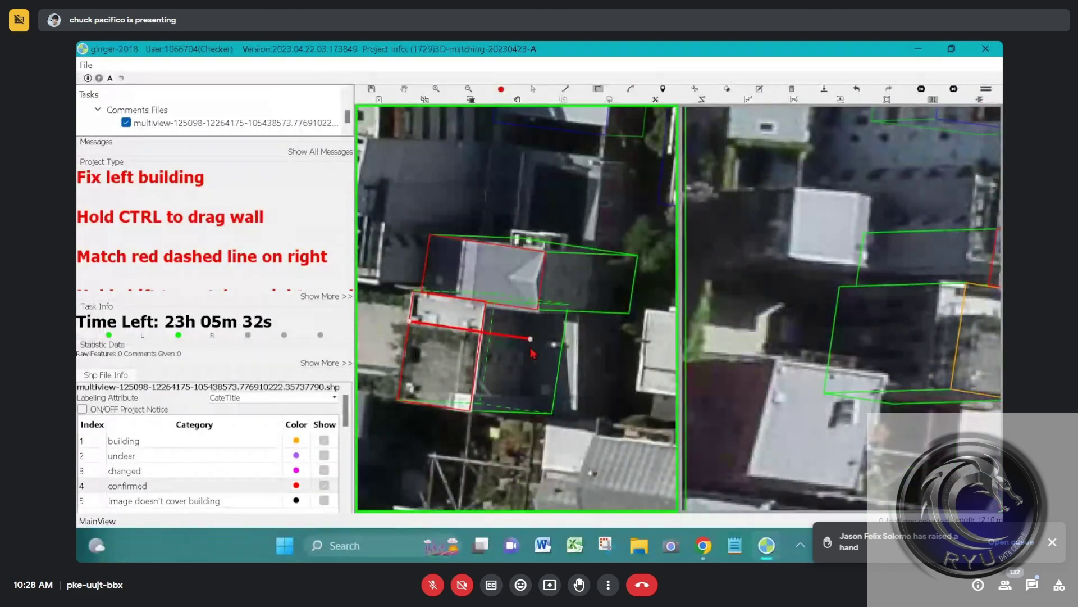
pyautogui.doubleClick(533, 340)
# Step: Align the southern section's footprint with its roof in the right image and nudge the northern strip's footprint in the left image
pyautogui.scroll(-3, 653, 341)
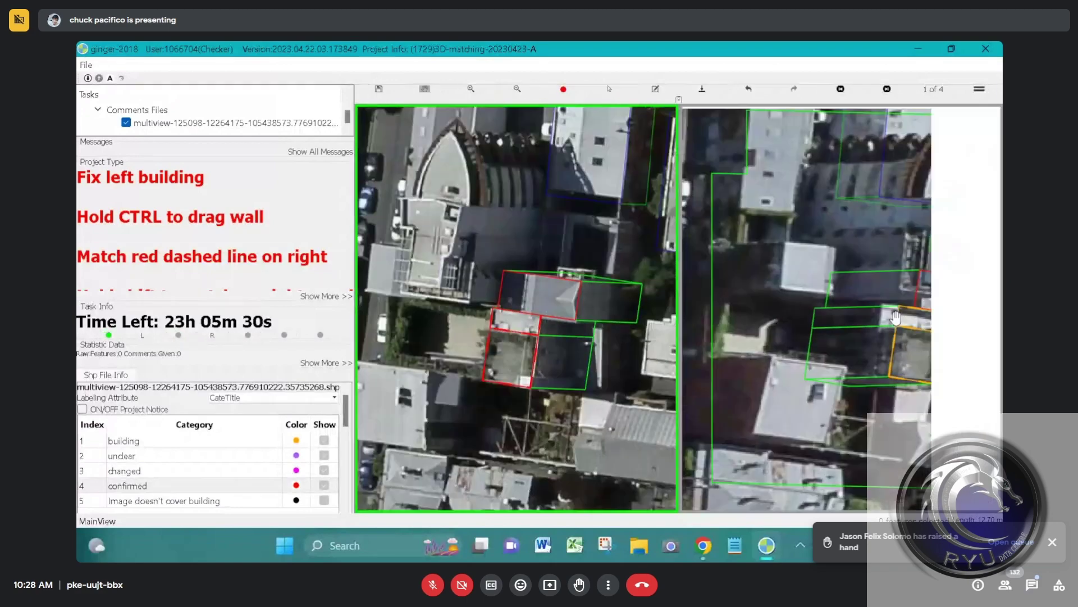
pyautogui.click(908, 326)
pyautogui.moveTo(908, 326); pyautogui.dragTo(914, 330)
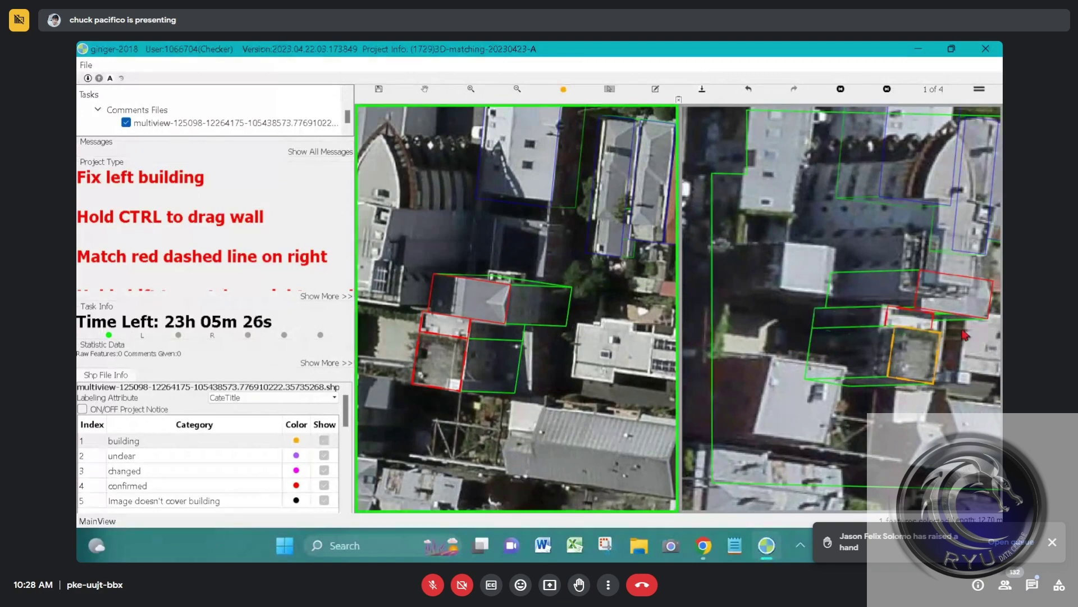
pyautogui.scroll(2, 478, 334)
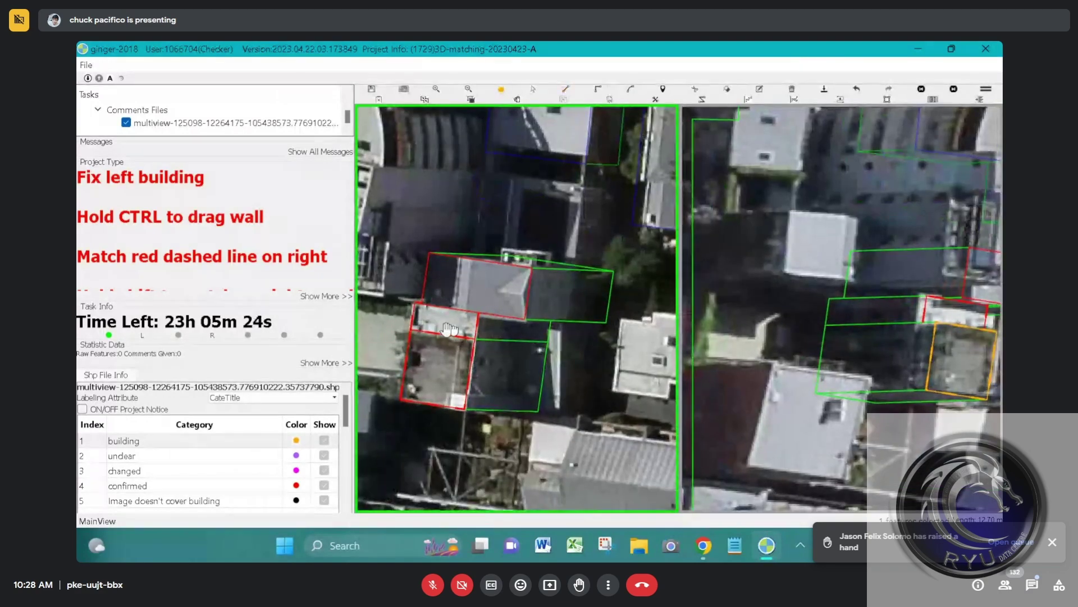
pyautogui.click(442, 336)
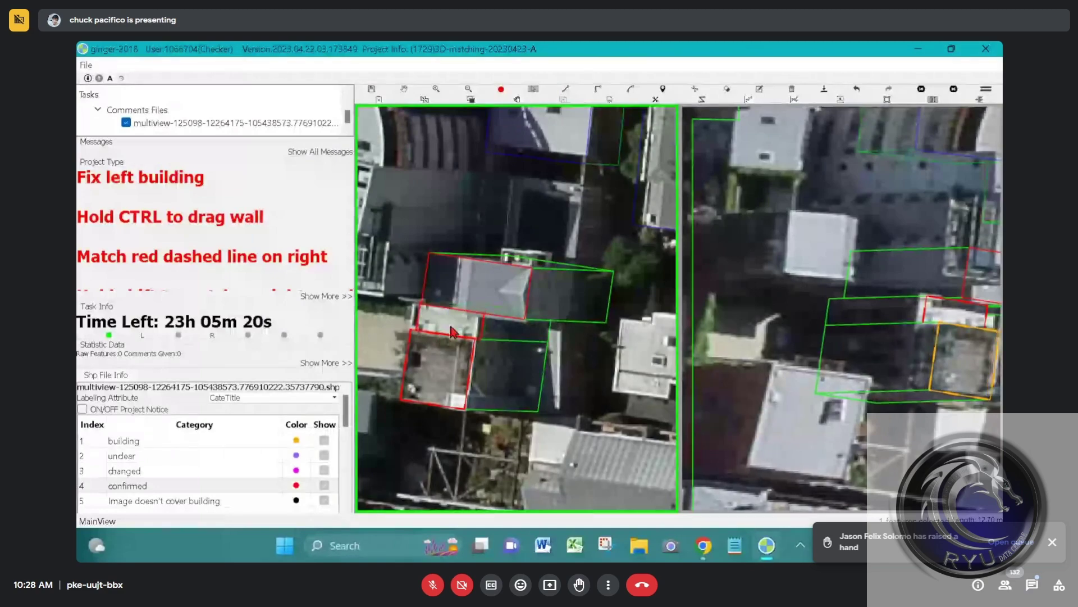
# Step: Compare the footprints of the northern strip and the southern section between the left and right images
pyautogui.scroll(-2, 443, 334)
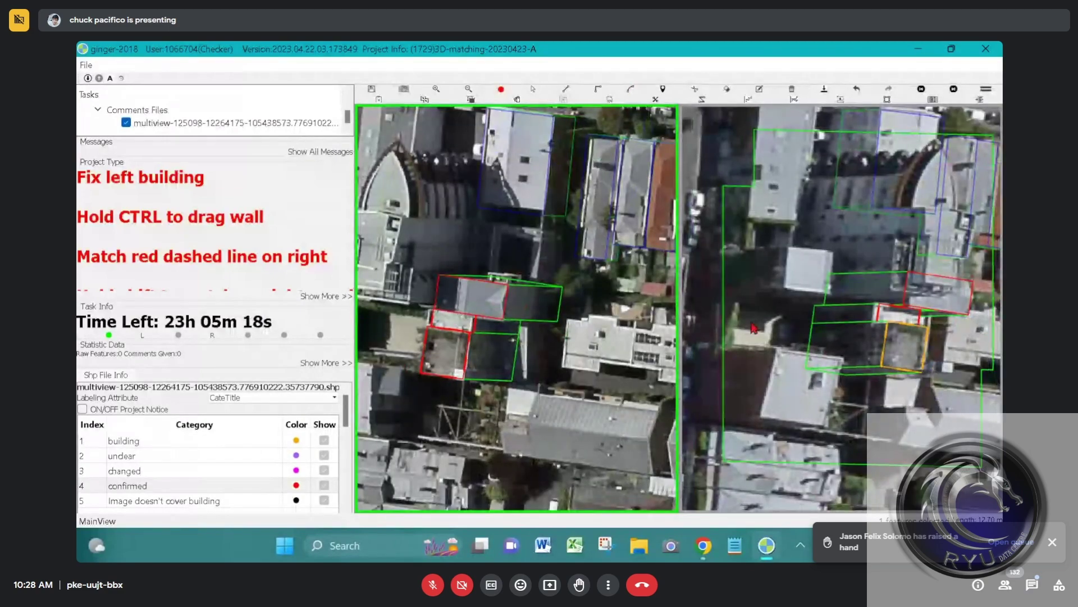
pyautogui.scroll(1, 924, 327)
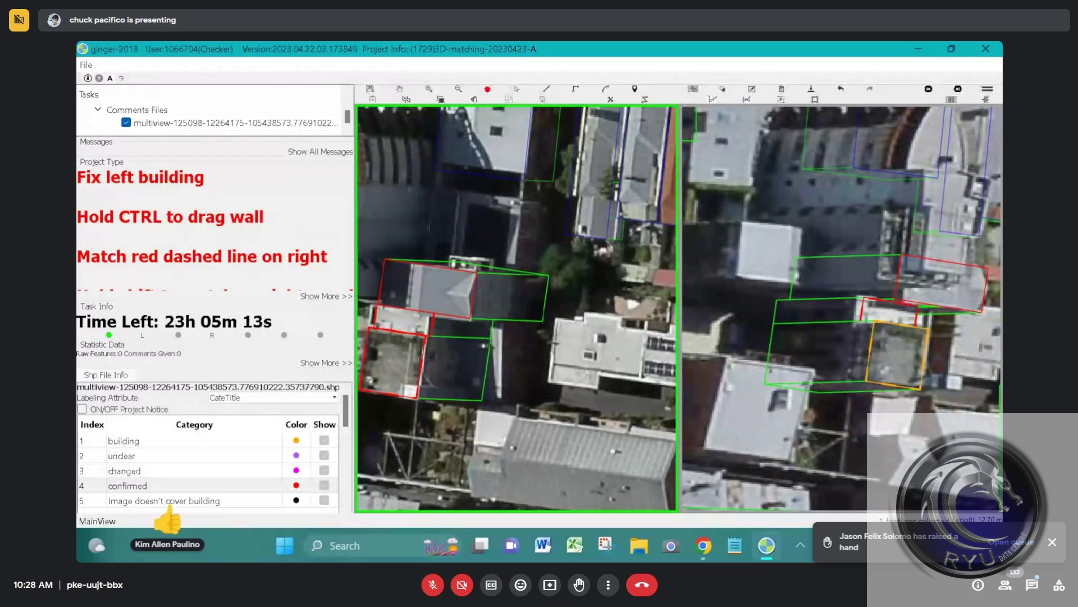
pyautogui.moveTo(439, 320); pyautogui.dragTo(432, 329)
pyautogui.scroll(1, 398, 316)
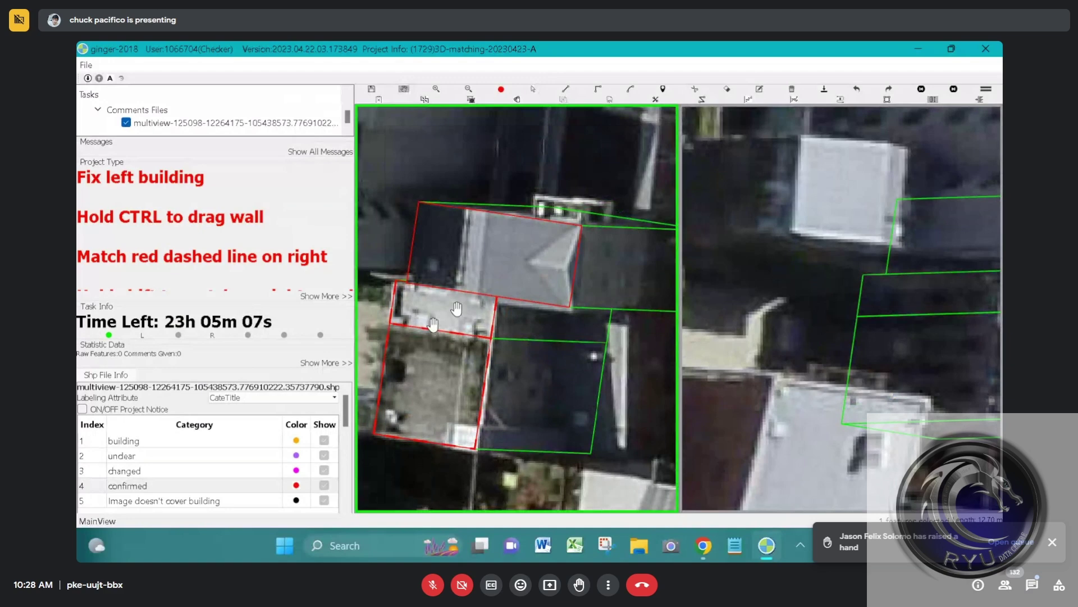
pyautogui.click(830, 314)
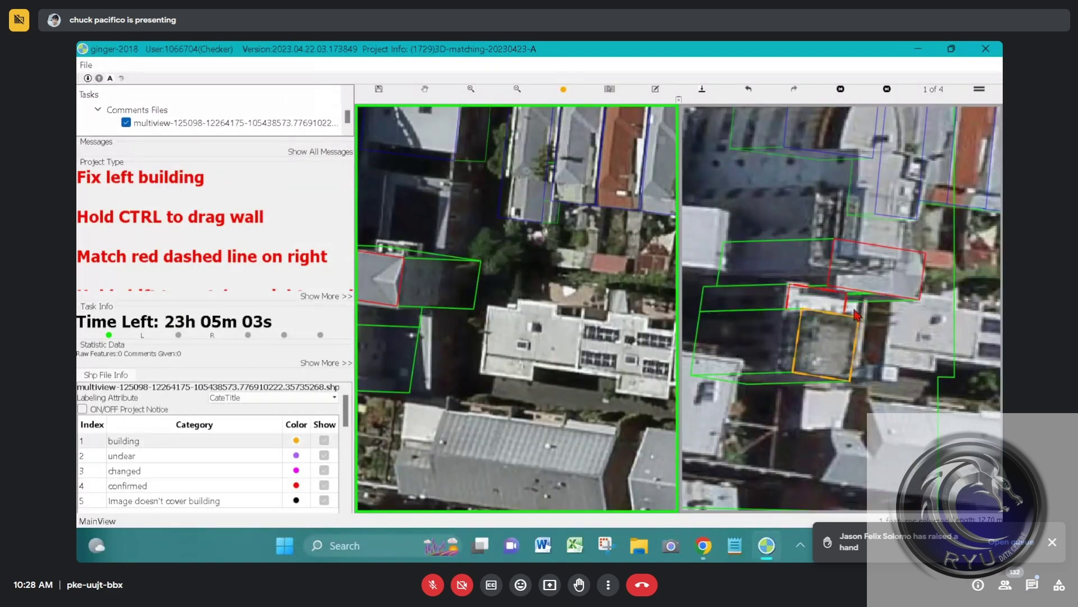
pyautogui.scroll(3, 864, 313)
pyautogui.scroll(-5, 861, 315)
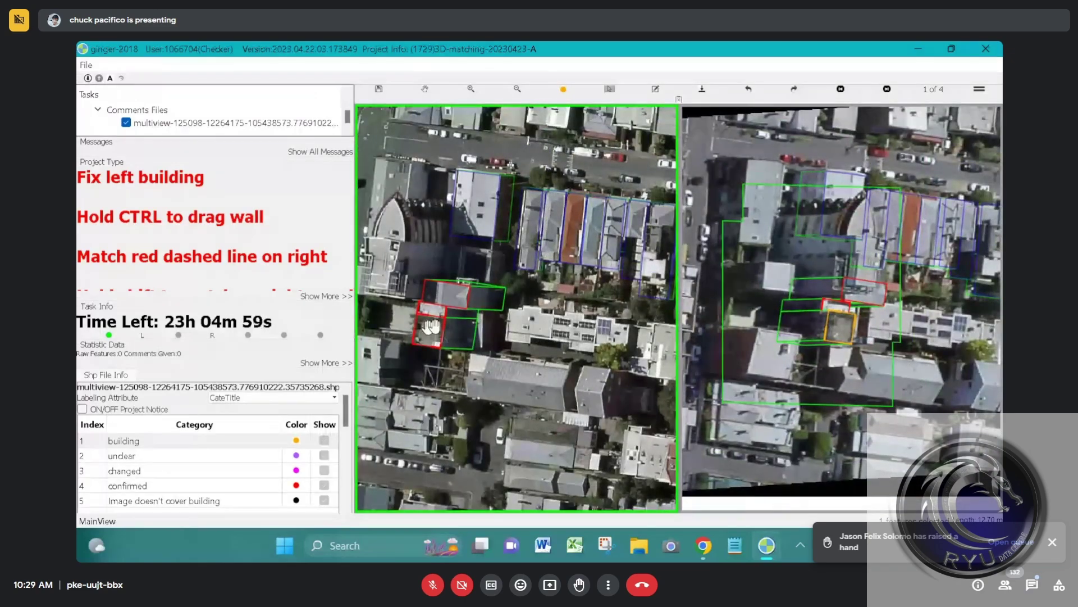
pyautogui.scroll(5, 431, 326)
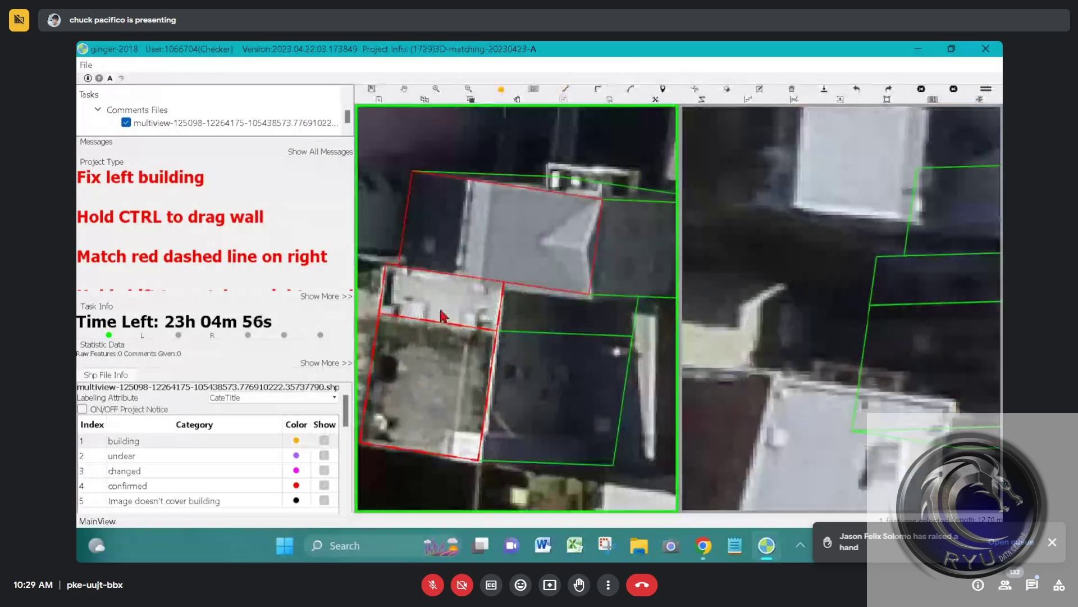
# Step: Reposition the northern strip's footprint against the gabled roof in the left image and adjust its east and west walls
pyautogui.click(416, 292)
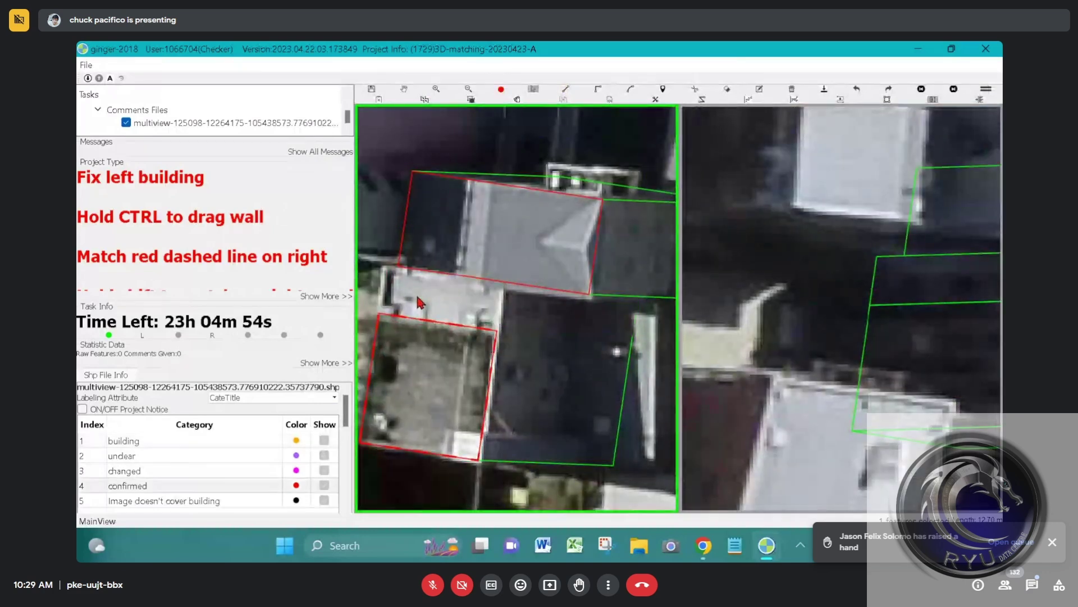
pyautogui.moveTo(425, 298); pyautogui.dragTo(426, 298)
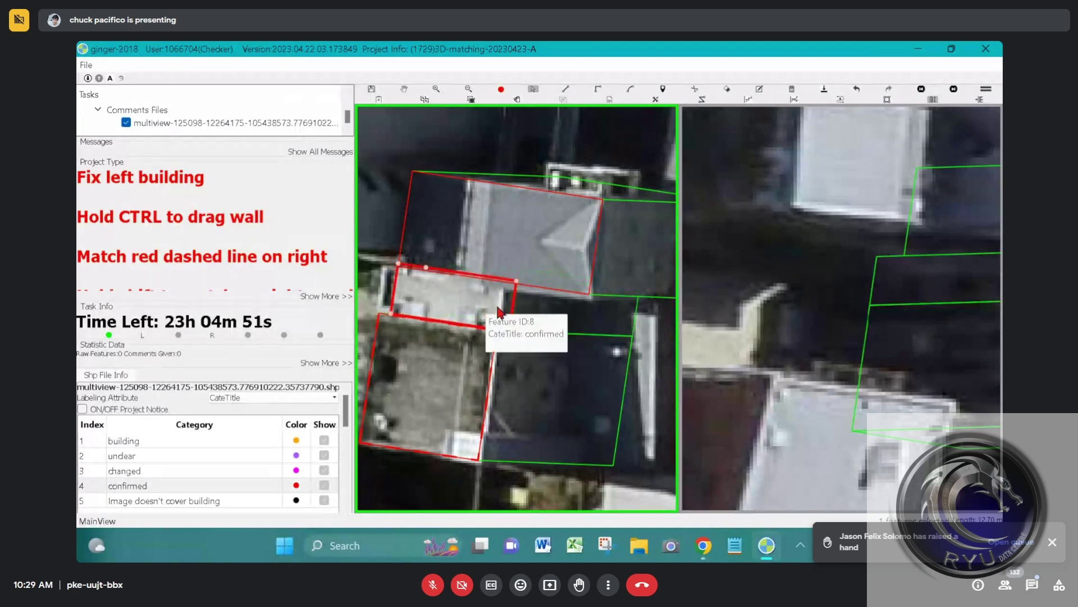
pyautogui.moveTo(499, 310); pyautogui.dragTo(504, 309)
pyautogui.moveTo(397, 291); pyautogui.dragTo(377, 292)
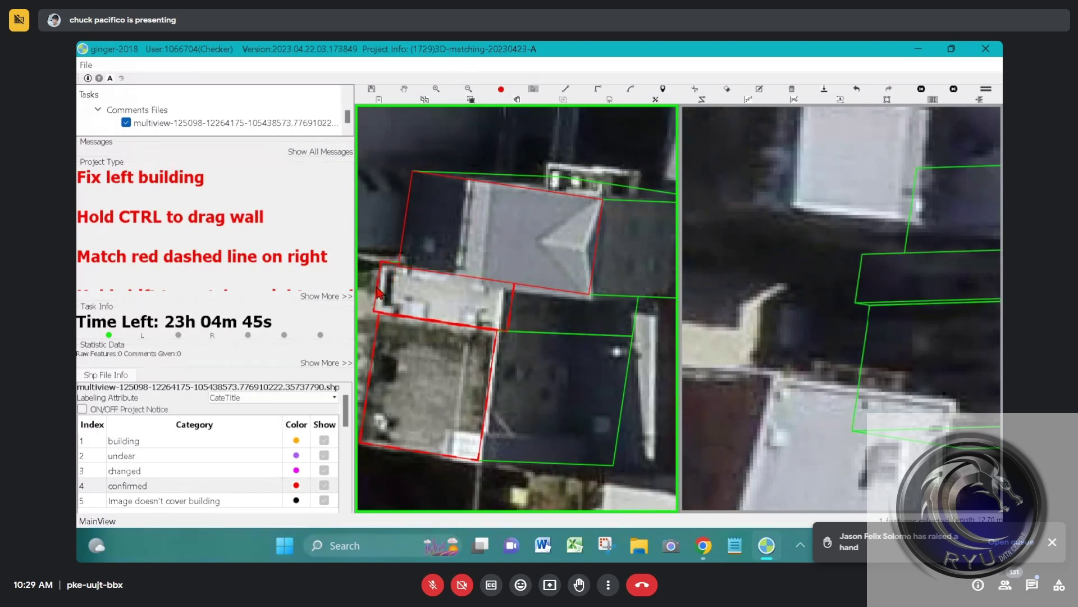
# Step: Move the northern strip's footprint onto the same light roof in the right image and fine-tune its position
pyautogui.scroll(-3, 567, 328)
pyautogui.press('space')
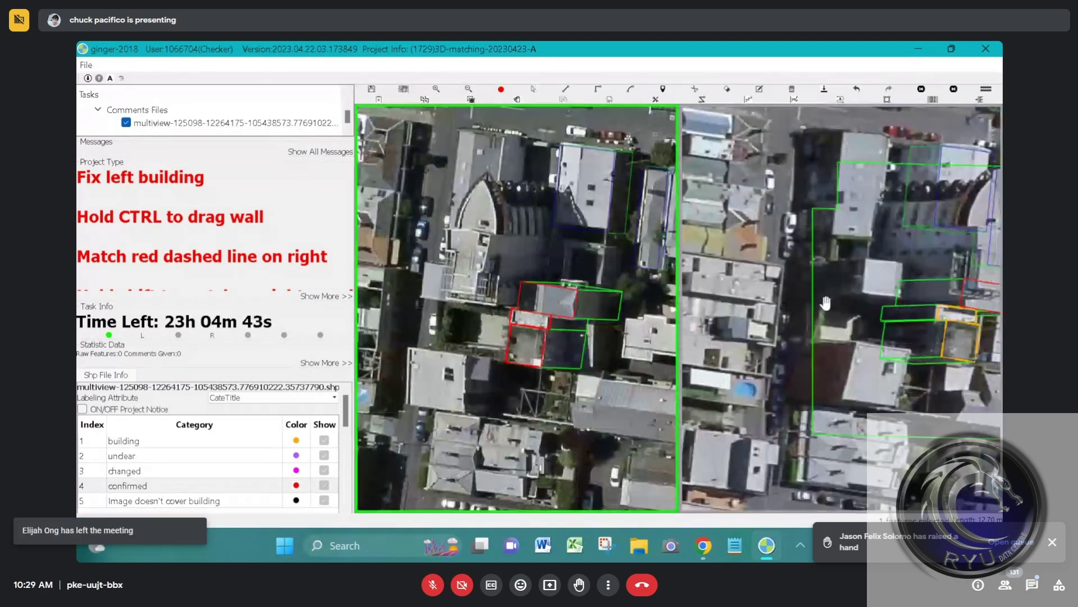
pyautogui.moveTo(931, 313); pyautogui.dragTo(814, 302)
pyautogui.scroll(2, 814, 301)
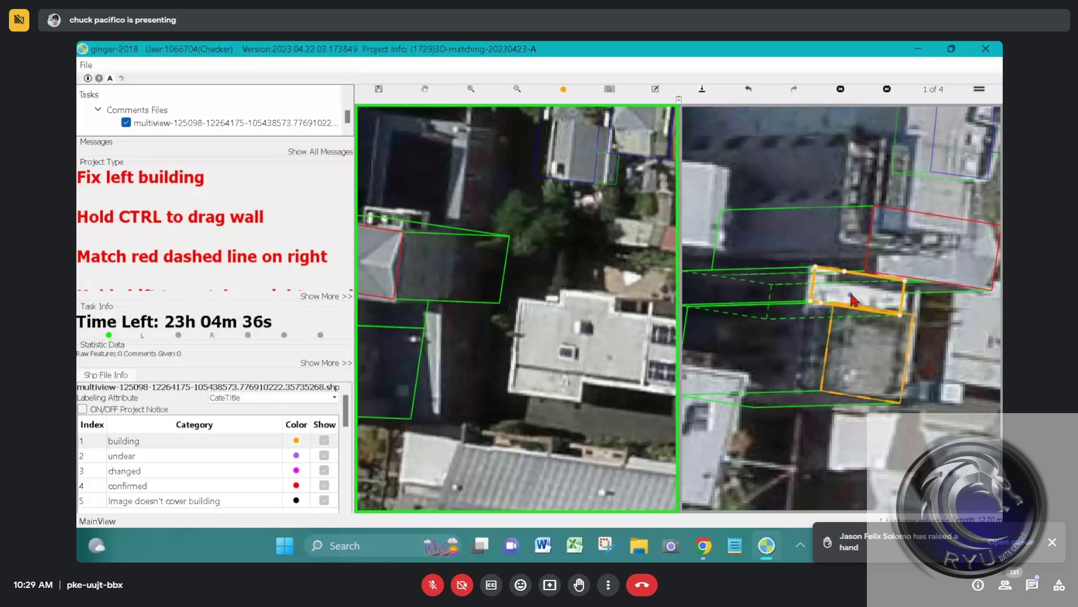
pyautogui.moveTo(847, 290); pyautogui.dragTo(853, 291)
pyautogui.moveTo(858, 321); pyautogui.dragTo(865, 321)
pyautogui.scroll(-2, 868, 327)
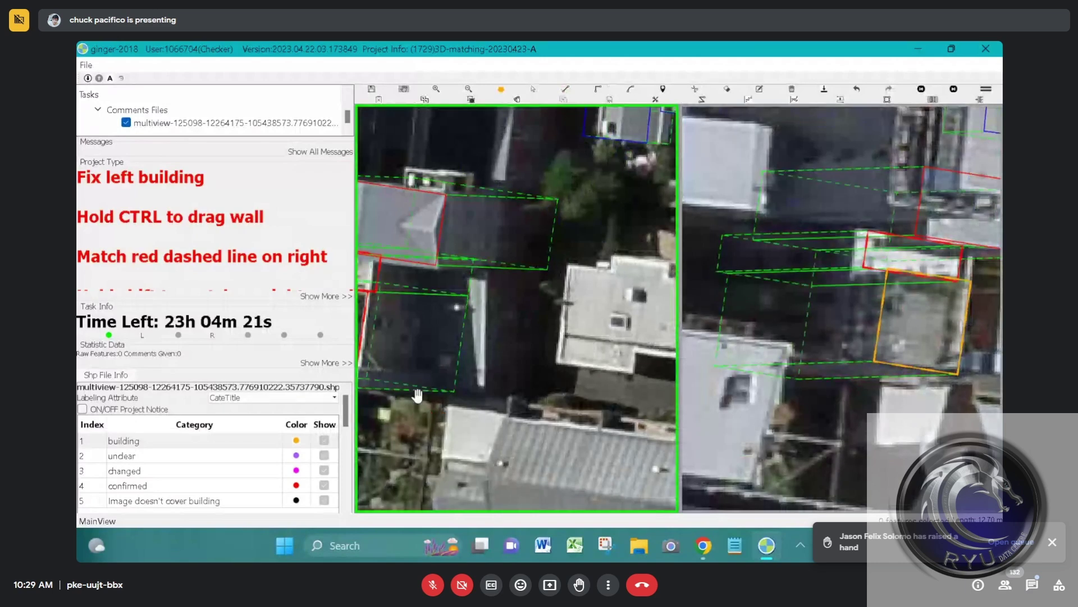
# Step: Draw a rectangular building footprint east of the flat roof in the left image, enclosing the bright narrow wall, and adjust its east wall
pyautogui.moveTo(418, 396); pyautogui.dragTo(429, 392)
pyautogui.press('z')
pyautogui.click(423, 386)
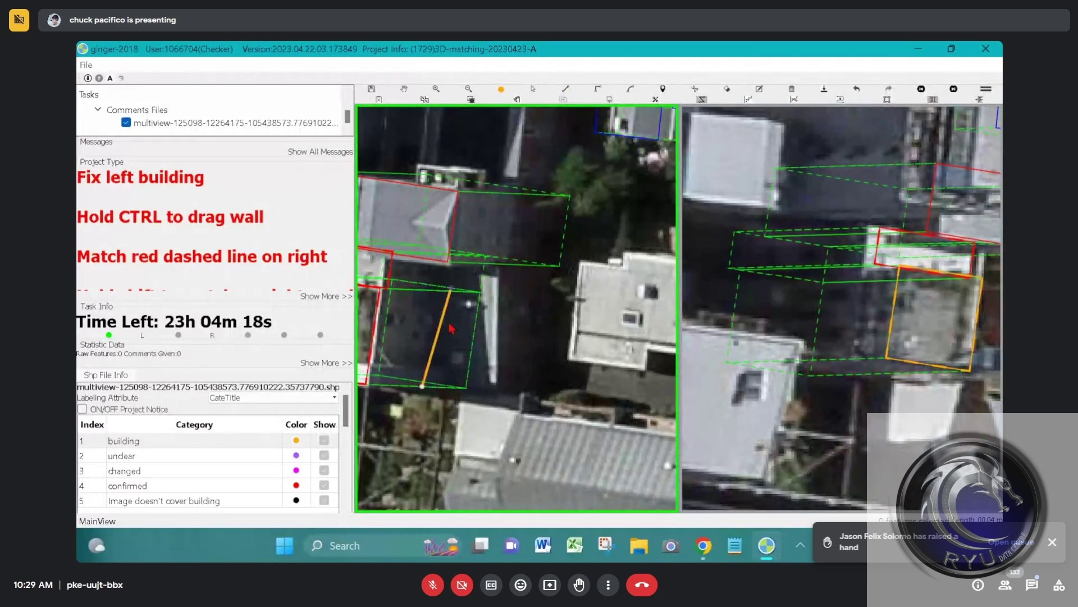
pyautogui.click(442, 254)
pyautogui.click(500, 261)
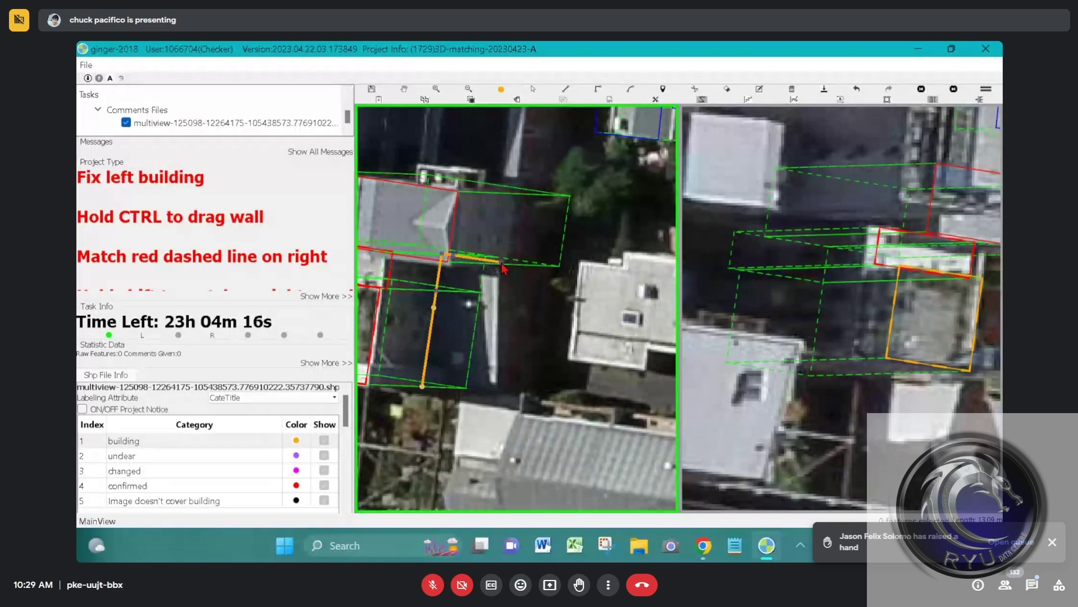
pyautogui.click(423, 387)
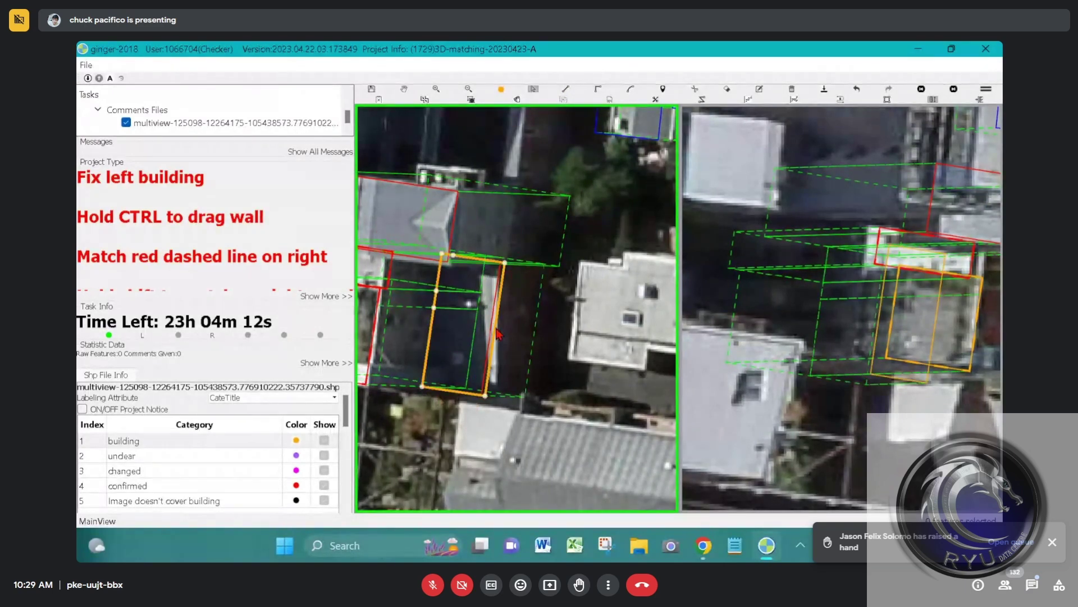
pyautogui.moveTo(497, 334); pyautogui.dragTo(500, 336)
# Step: Draw a small rectangular footprint around the white-framed structure north of the gabled roof and position its counterpart in the right image
pyautogui.scroll(-1, 998, 335)
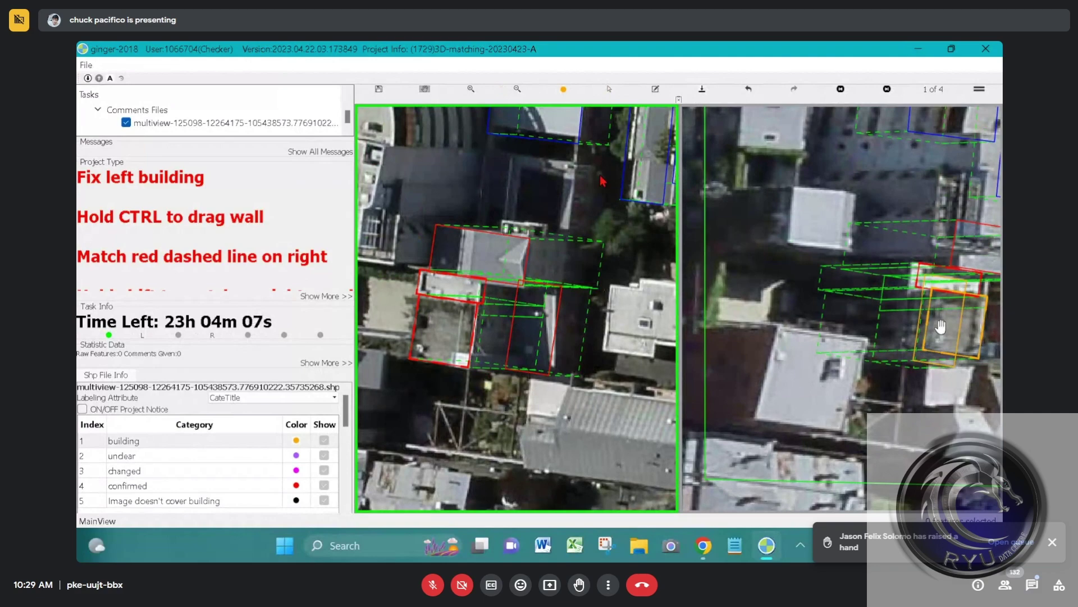
pyautogui.moveTo(602, 179); pyautogui.dragTo(573, 208)
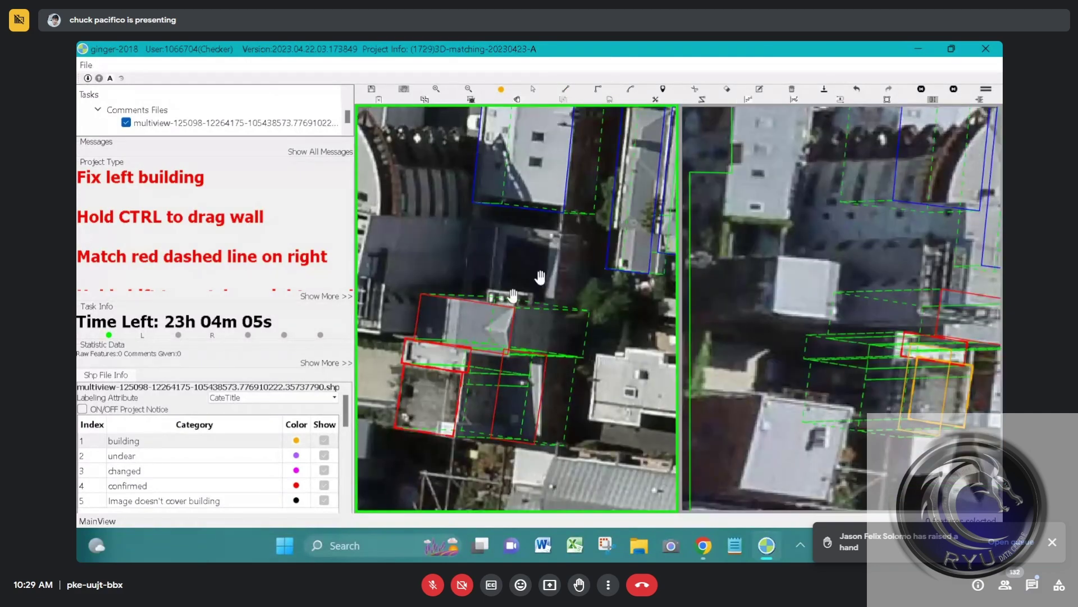
pyautogui.scroll(3, 447, 336)
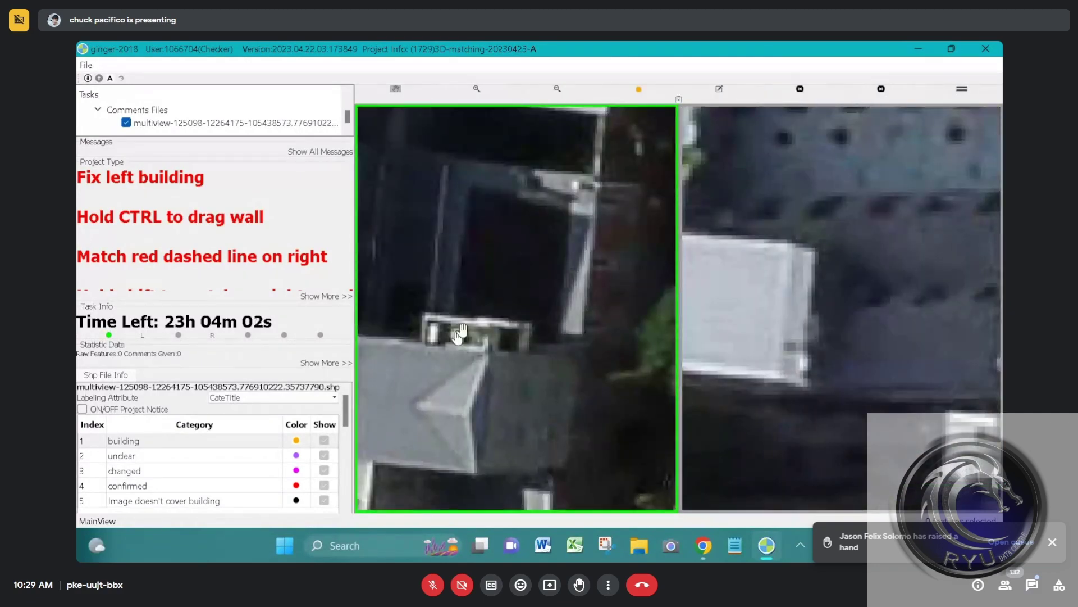
pyautogui.click(487, 358)
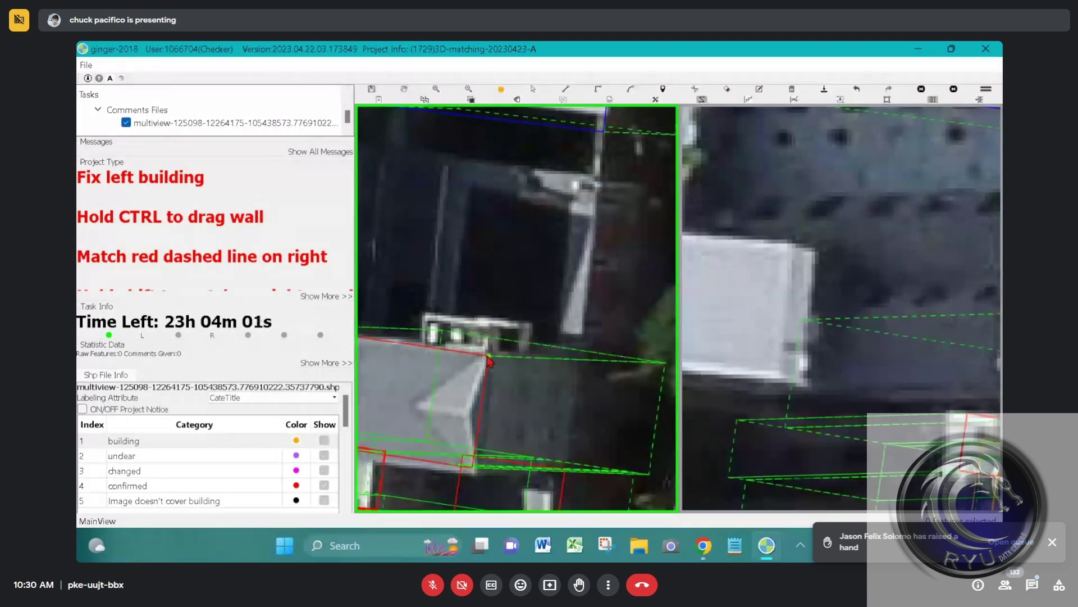
pyautogui.click(488, 359)
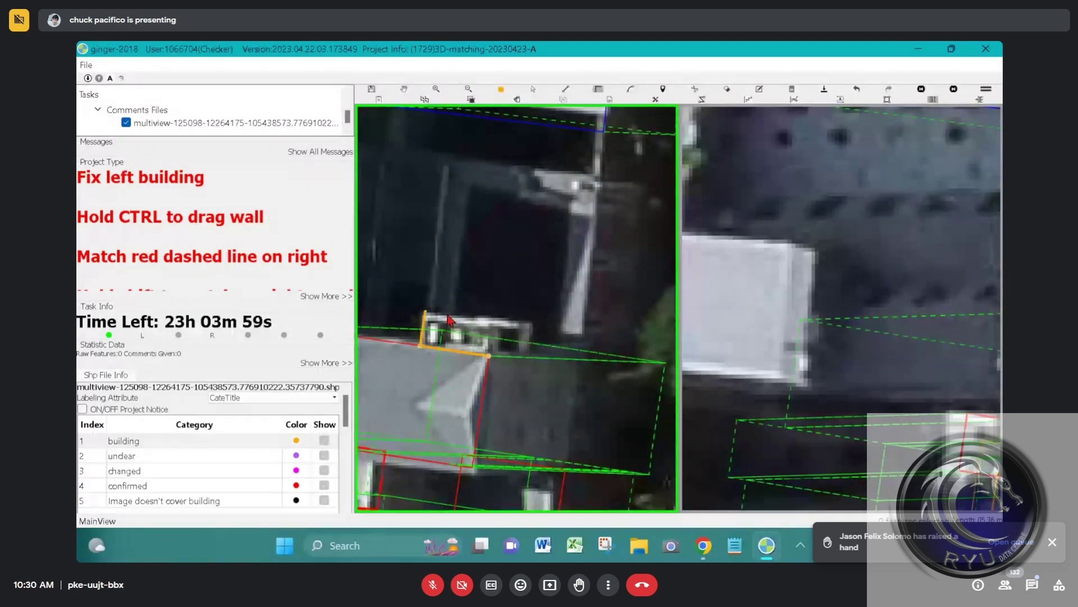
pyautogui.doubleClick(487, 359)
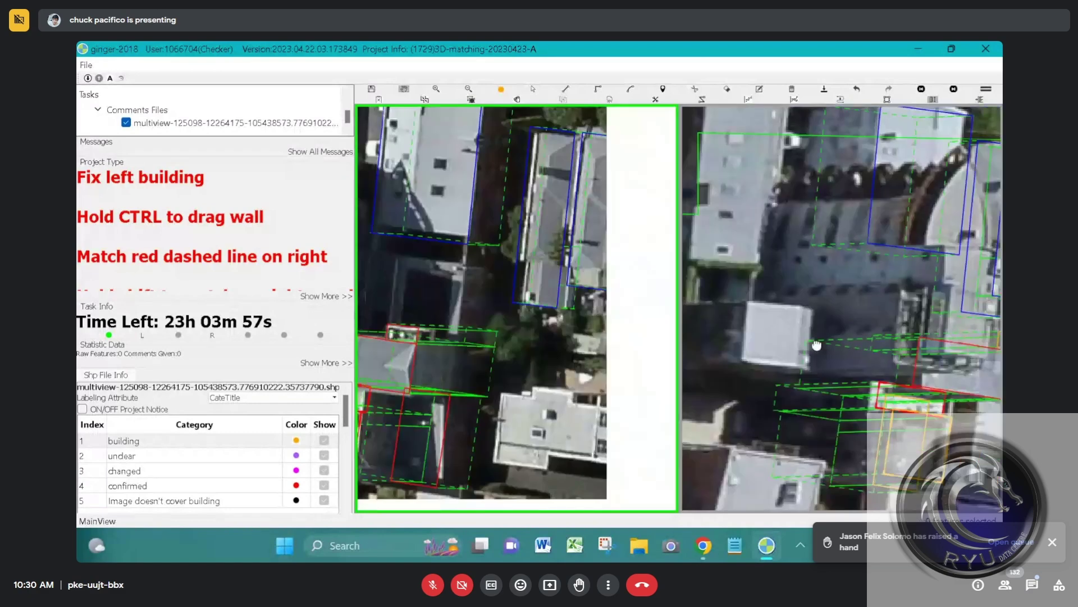
pyautogui.moveTo(939, 328); pyautogui.dragTo(917, 329)
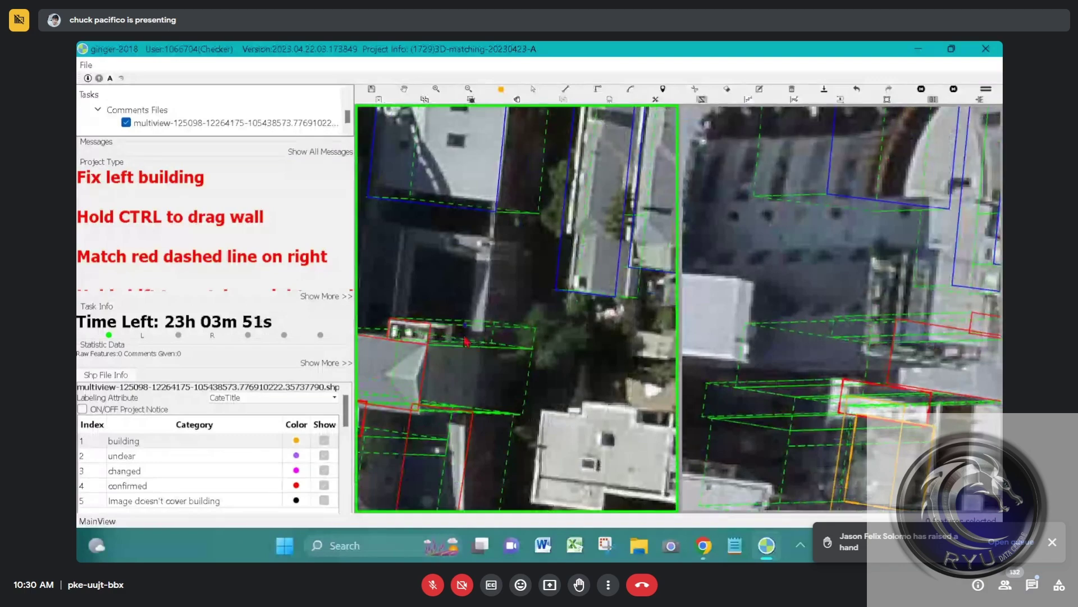
# Step: Draw a stepped building footprint in the left image around the dark courtyard building north of the small white-framed structure
pyautogui.scroll(4, 458, 306)
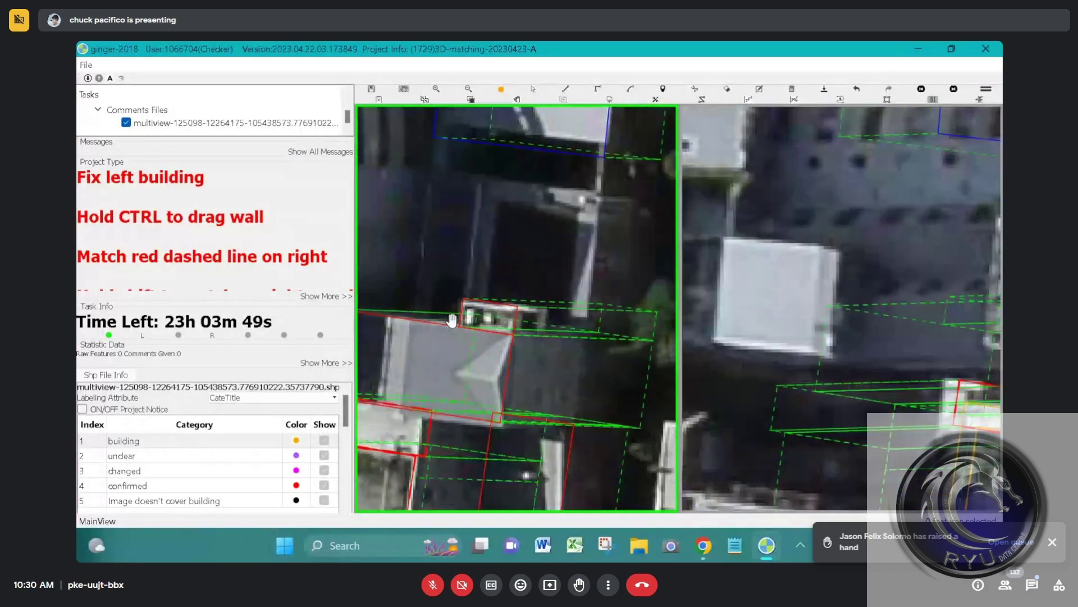
pyautogui.click(457, 315)
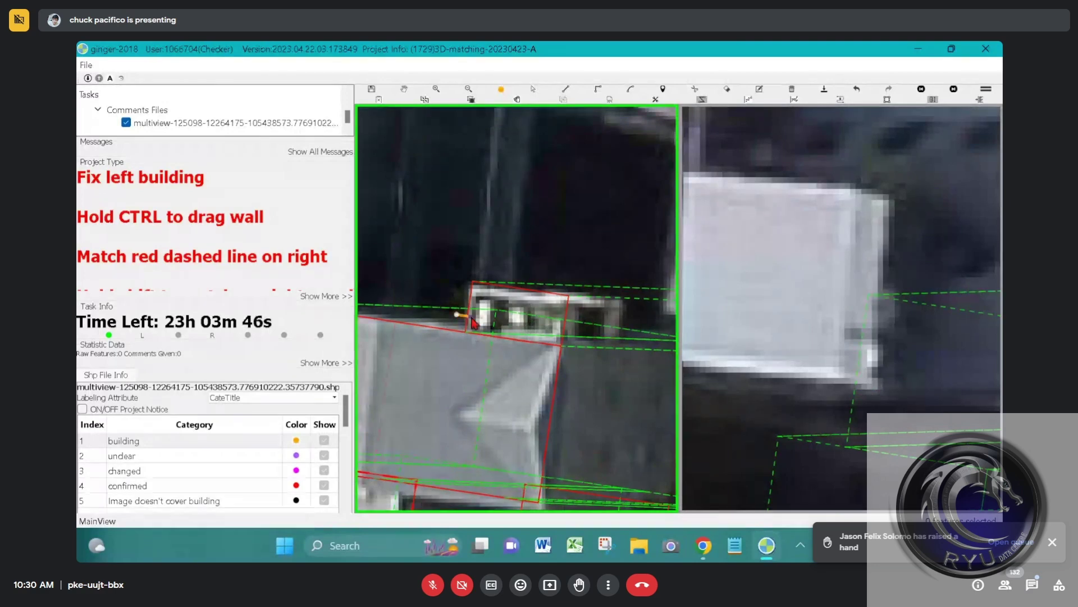
pyautogui.click(500, 315)
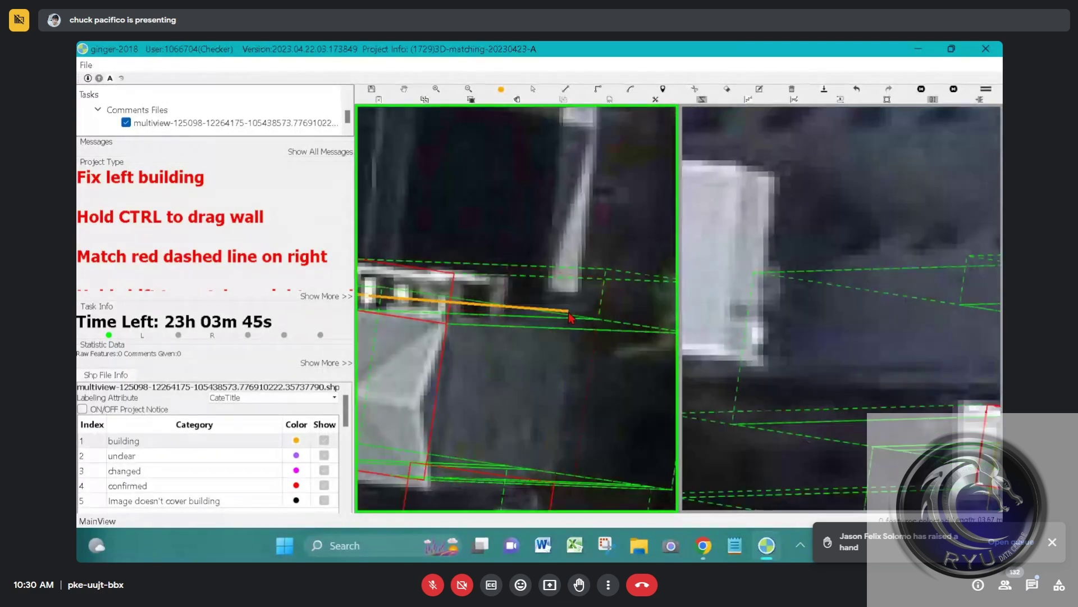
pyautogui.click(508, 265)
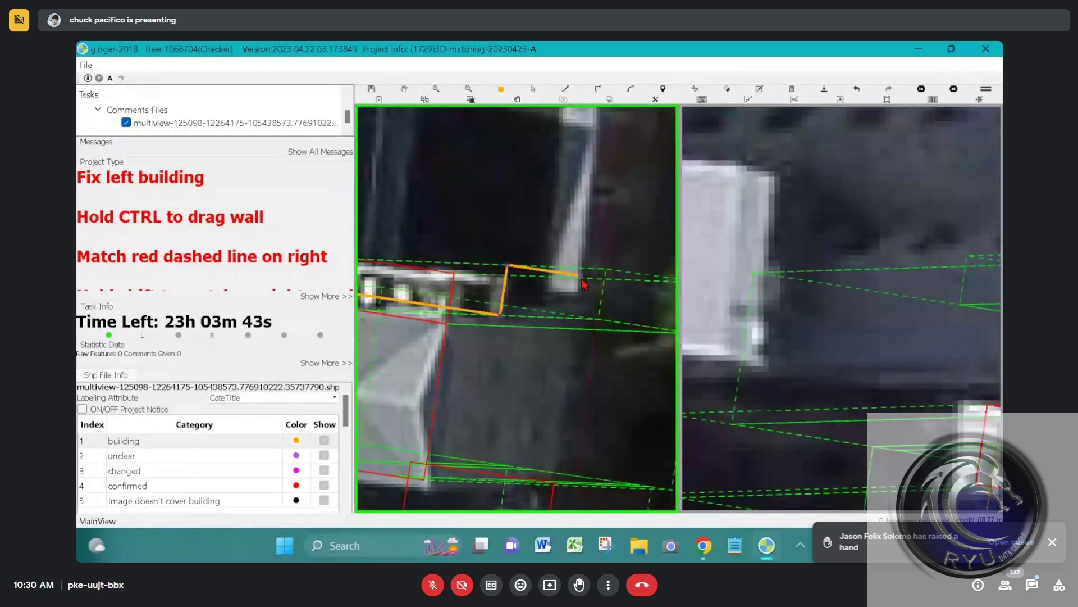
pyautogui.click(581, 277)
pyautogui.scroll(-2, 587, 255)
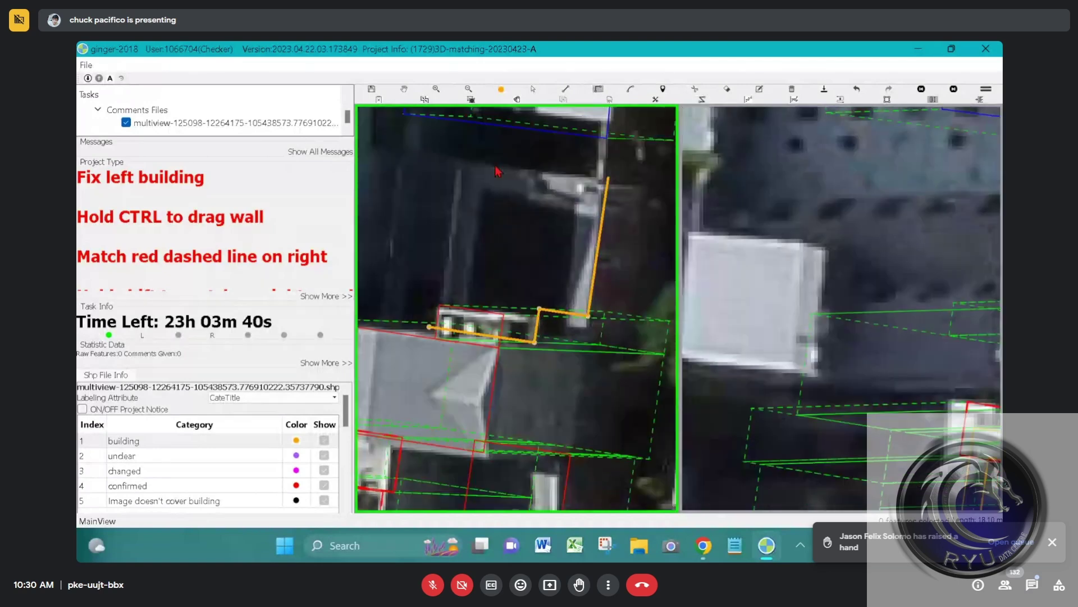
pyautogui.click(608, 178)
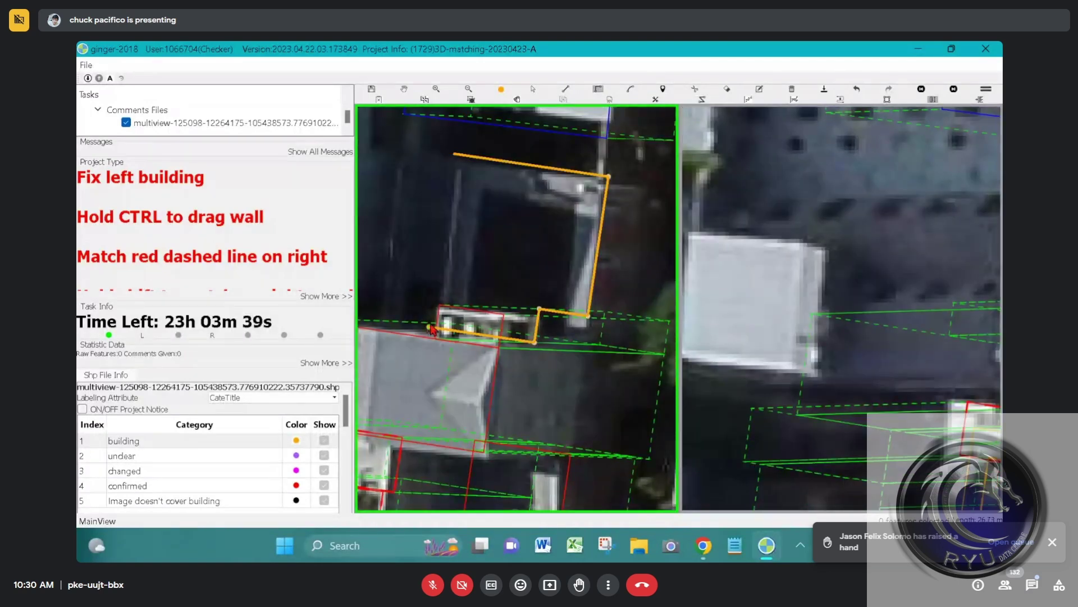
pyautogui.click(432, 329)
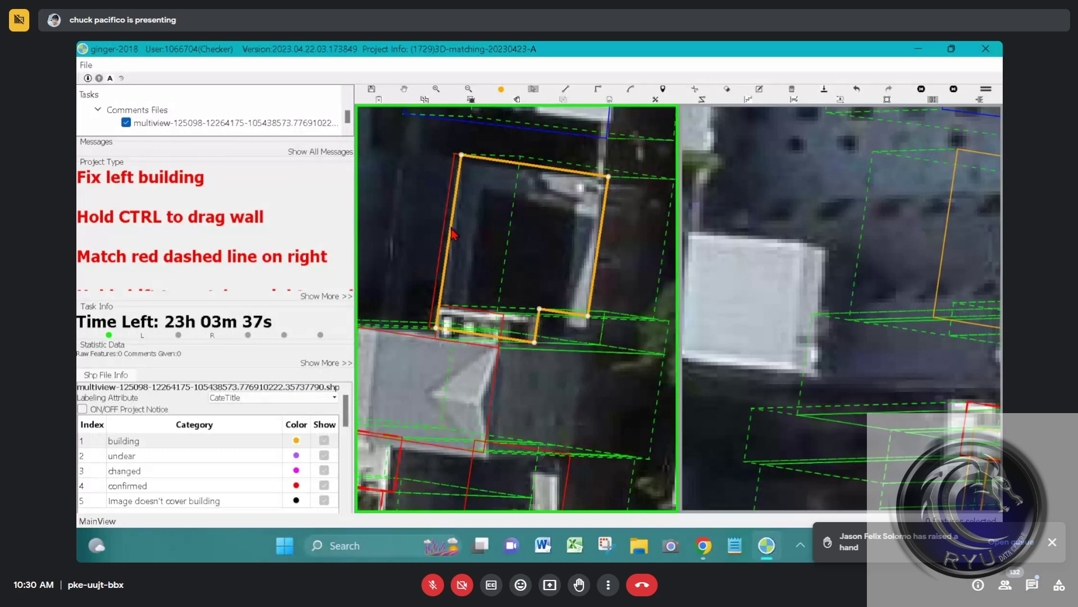
# Step: Set the newly drawn footprints to the confirmed category in the left image and in comparison image 1 of 4
pyautogui.scroll(-3, 455, 250)
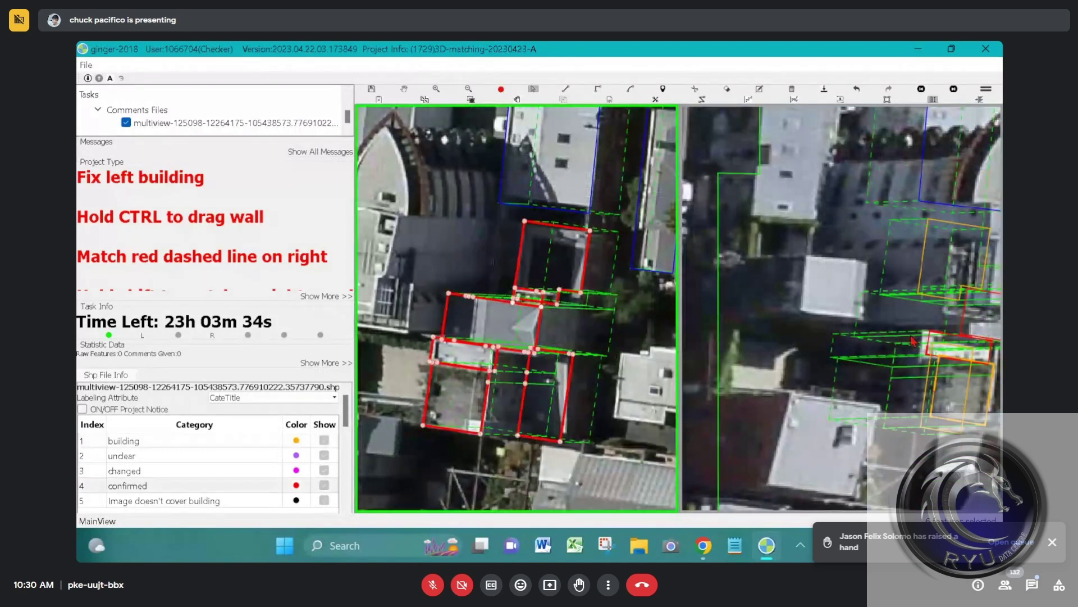
pyautogui.scroll(-2, 883, 270)
pyautogui.moveTo(884, 269); pyautogui.dragTo(799, 268)
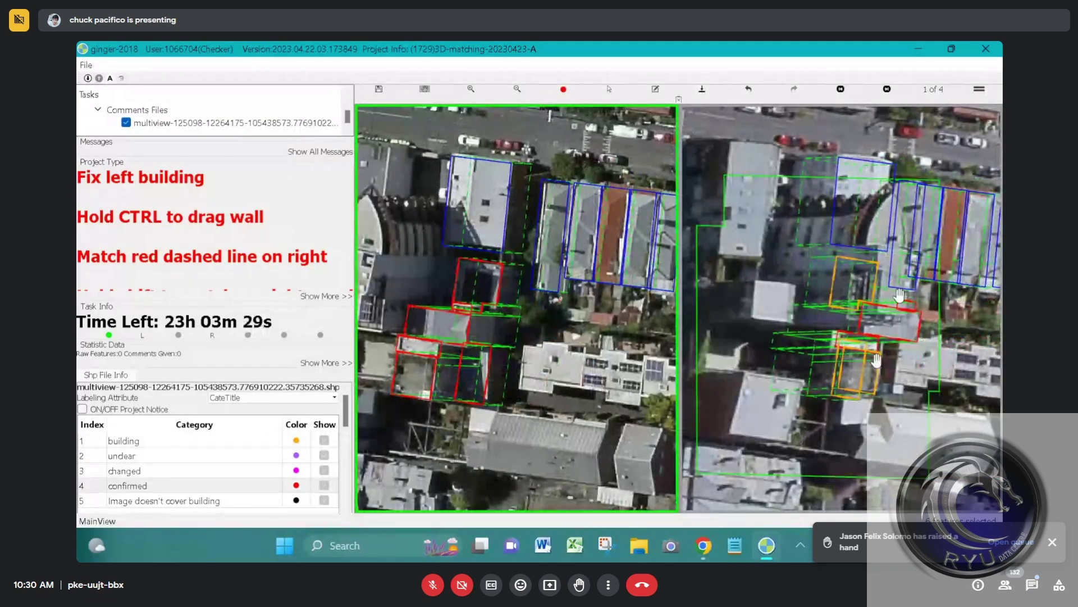
pyautogui.press('4')
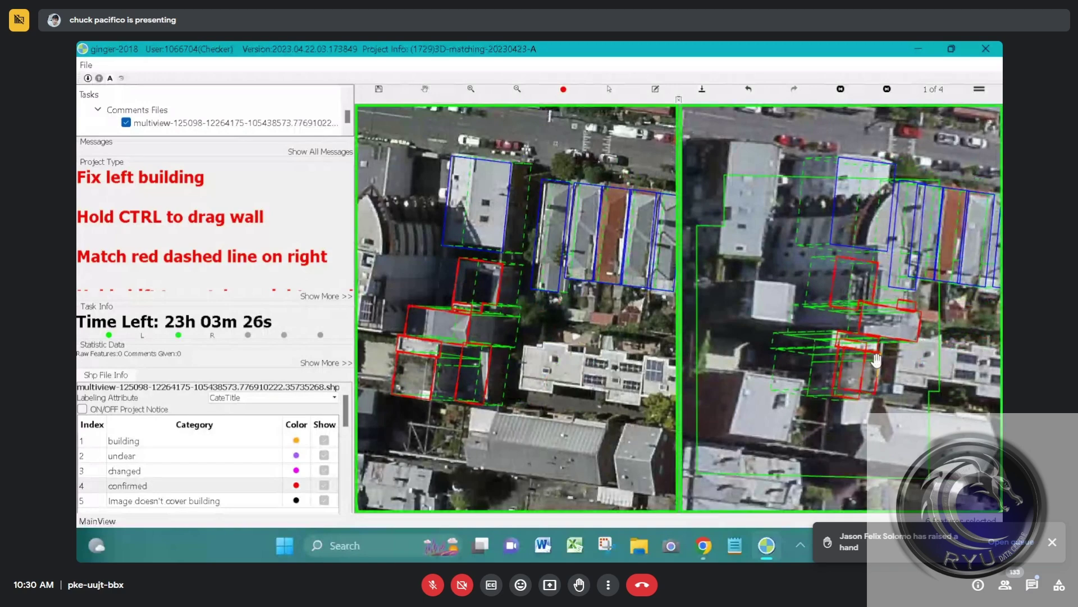
# Step: Show comparison image 4 of 4 and match the eastern and northern strip footprints to their roofs
pyautogui.press('Left')
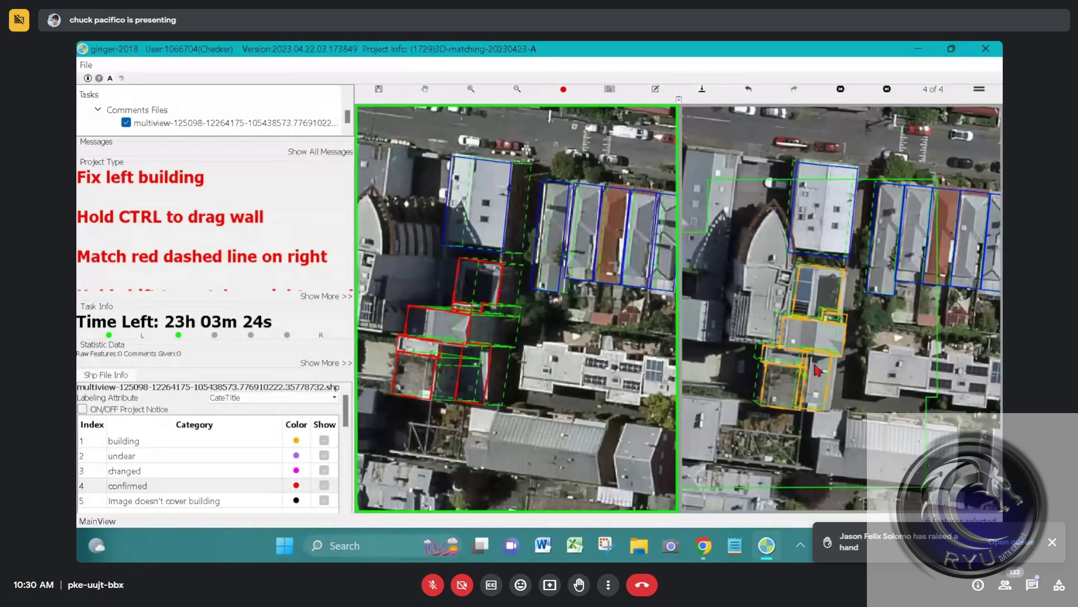
pyautogui.scroll(1, 818, 369)
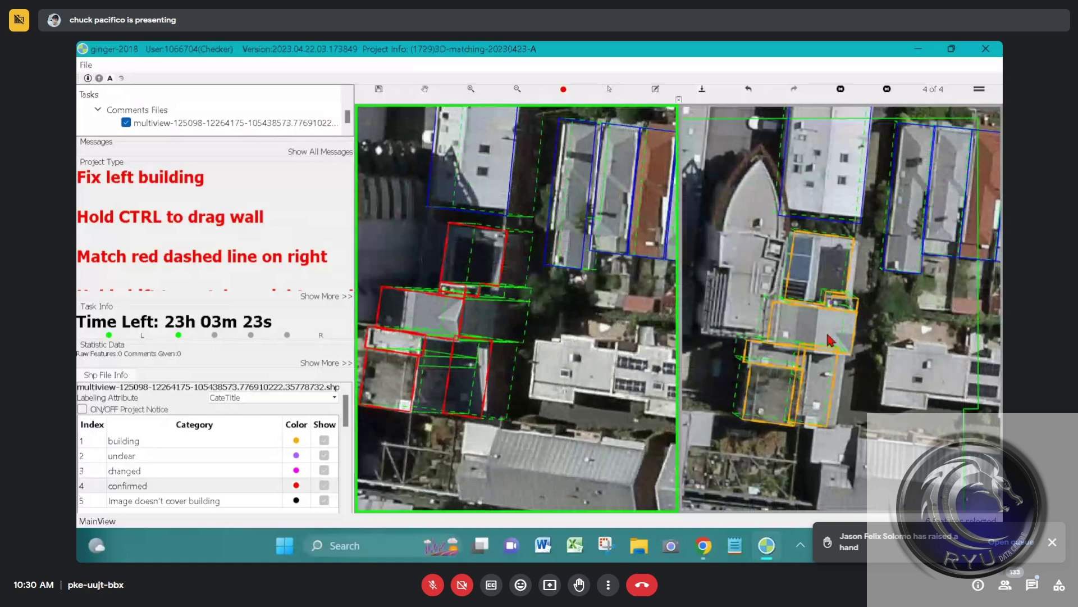
pyautogui.click(827, 402)
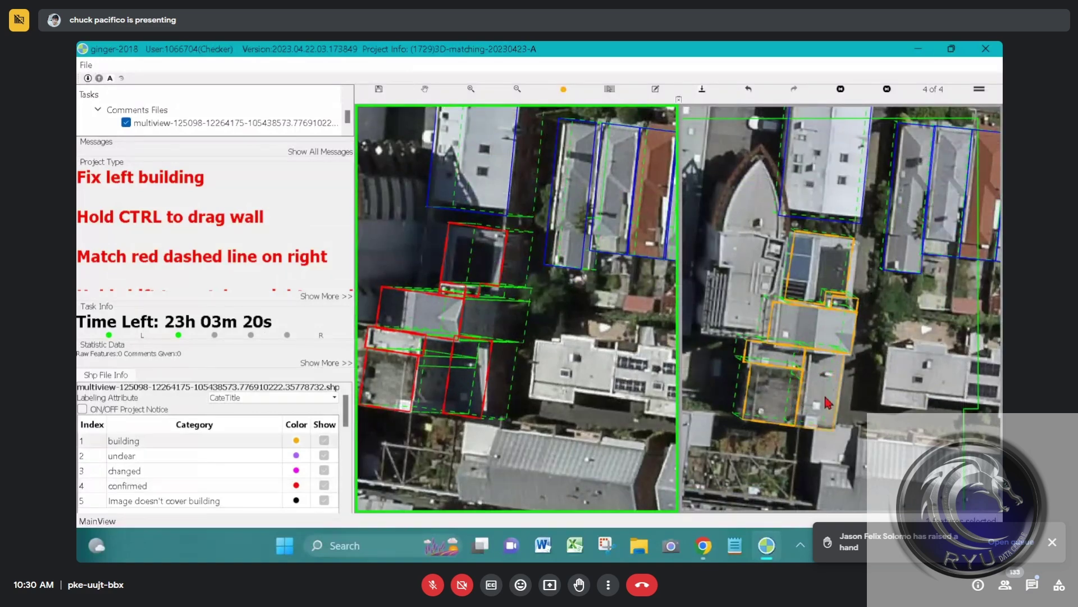
pyautogui.click(756, 359)
pyautogui.moveTo(756, 359); pyautogui.dragTo(763, 362)
# Step: Widen the courtyard building's footprint by moving its west wall outward in the left image to cover the full roof
pyautogui.click(826, 285)
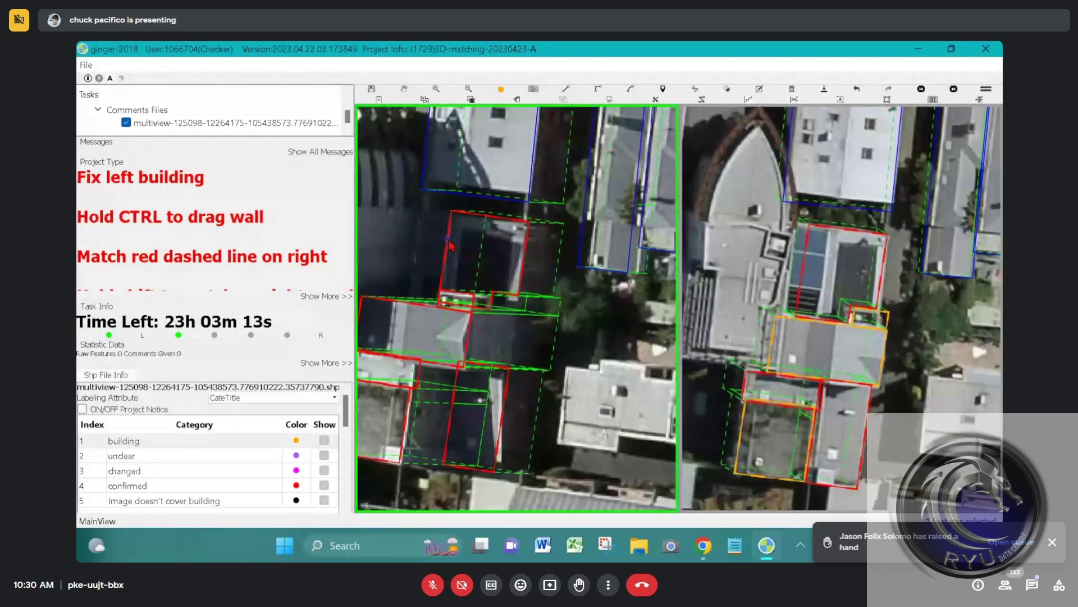
pyautogui.click(431, 248)
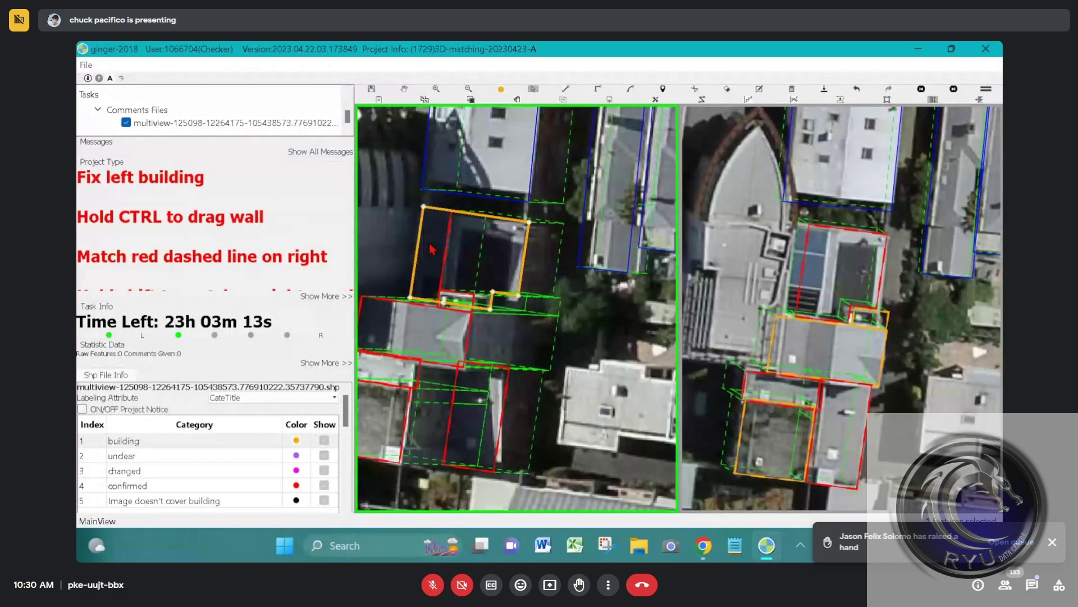
pyautogui.moveTo(432, 249); pyautogui.dragTo(415, 250)
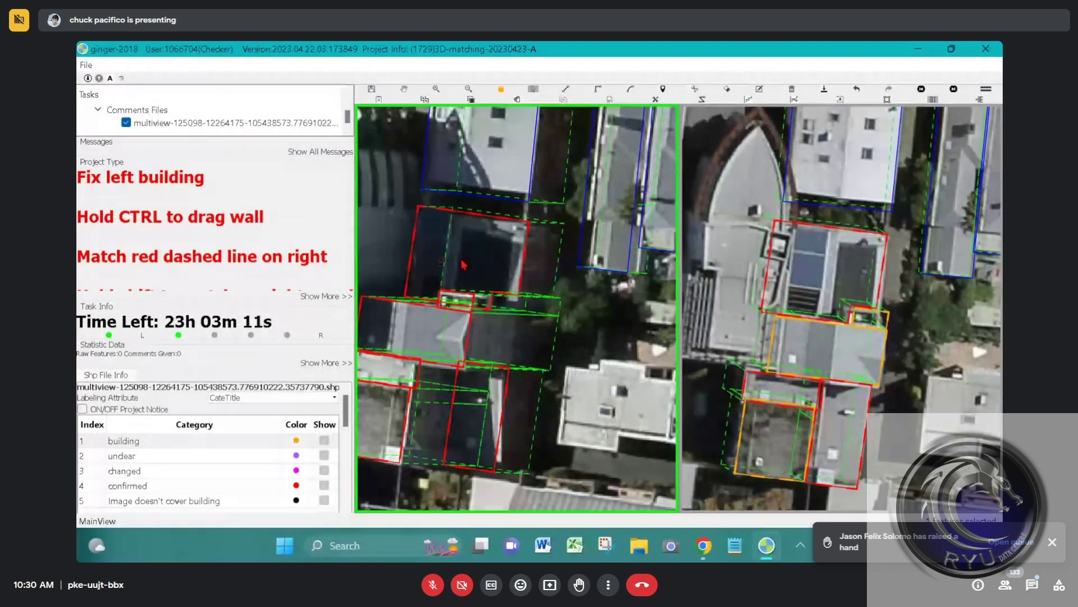
# Step: Set the footprints in comparison image 3 of 4 to confirmed and shift the eastern footprint onto its light roof
pyautogui.scroll(-2, 462, 262)
pyautogui.click(883, 264)
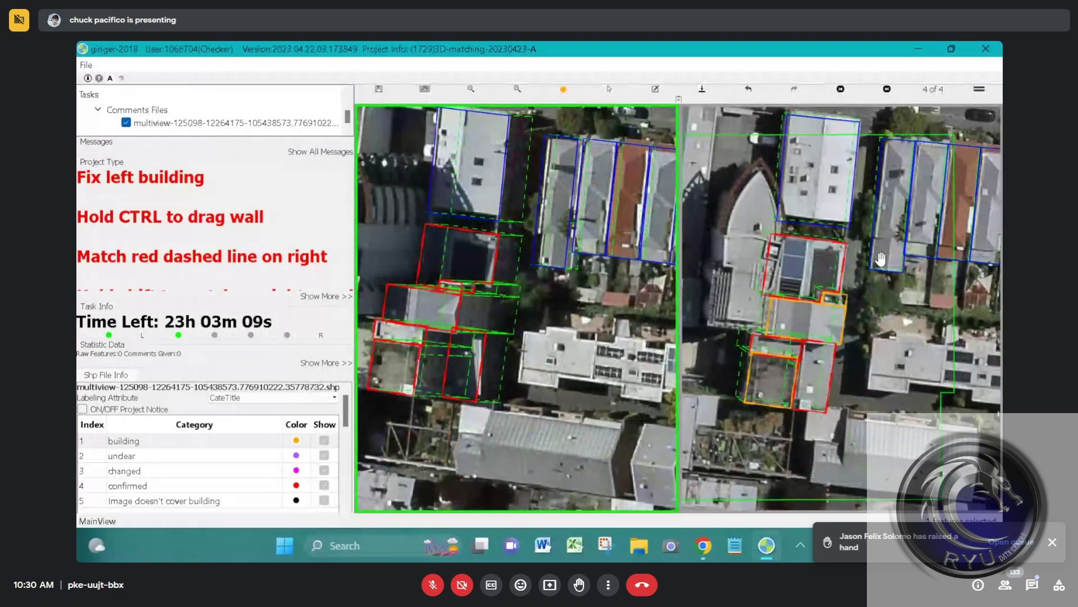
pyautogui.press('Escape')
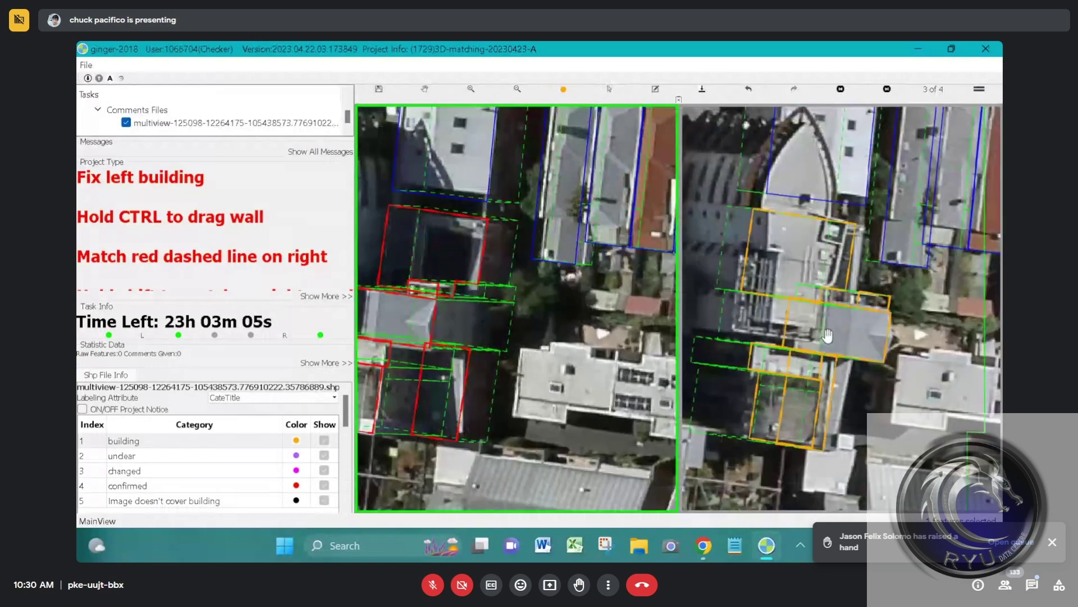
pyautogui.click(828, 336)
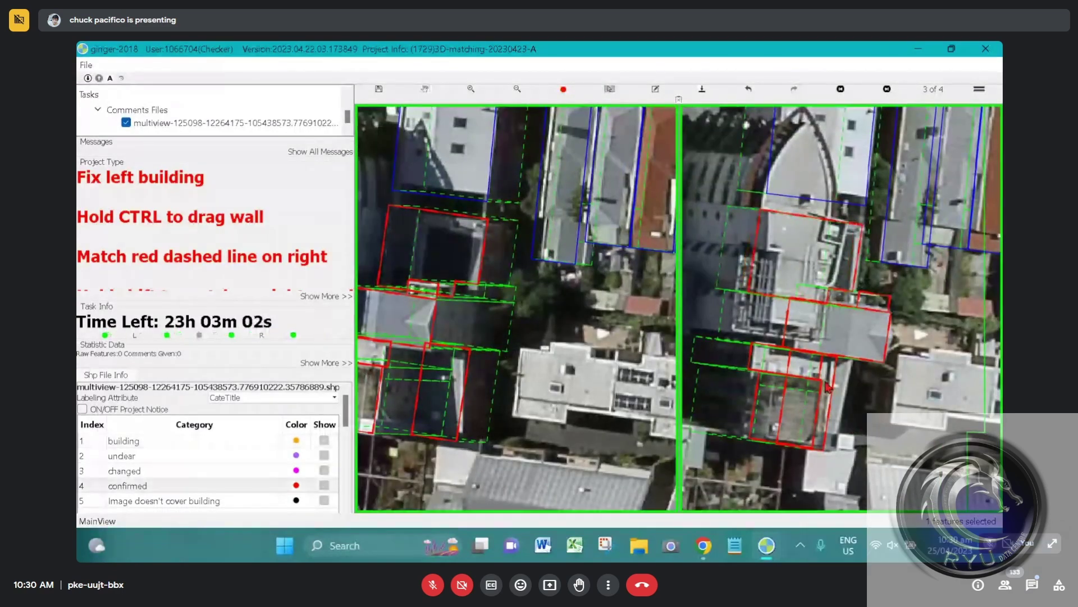
pyautogui.moveTo(827, 385); pyautogui.dragTo(841, 392)
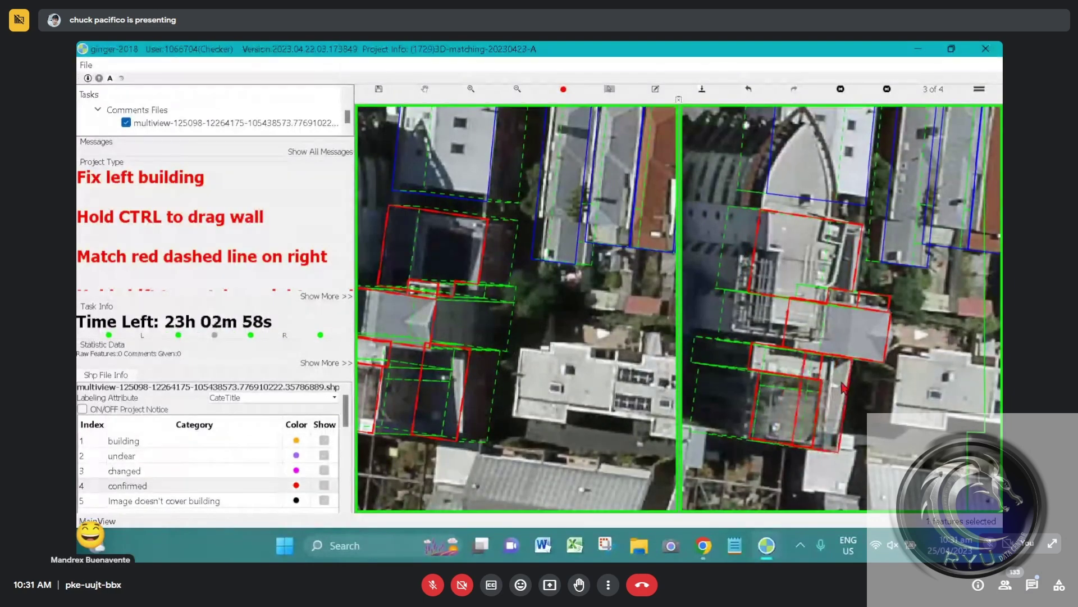
# Step: Set the footprints in comparison image 2 of 4 to confirmed and adjust the position of the footprint south of the gabled roof
pyautogui.scroll(-1, 839, 392)
pyautogui.press('Left')
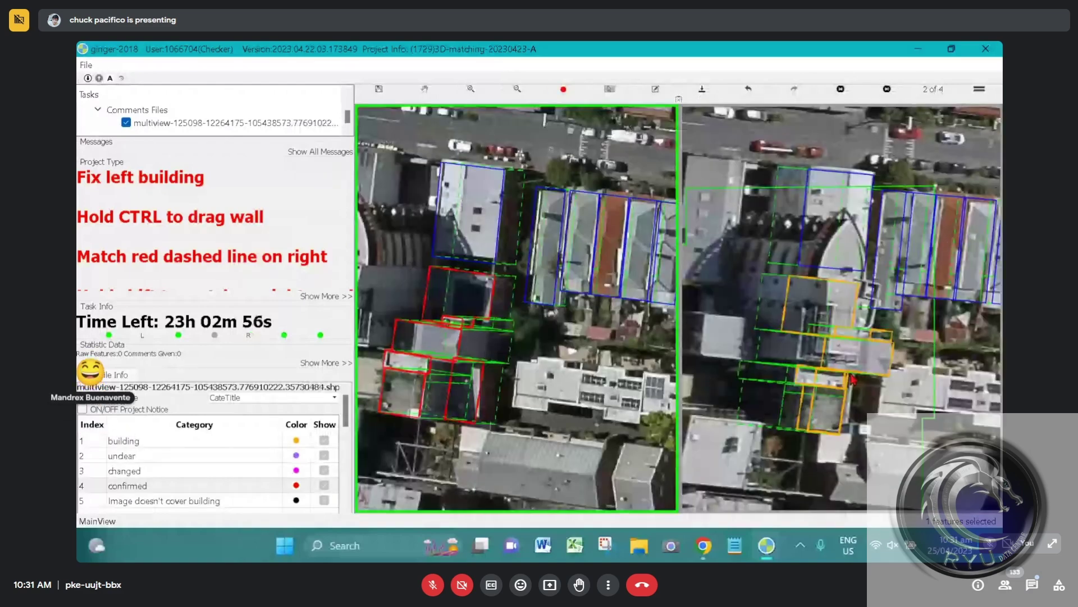
pyautogui.click(830, 380)
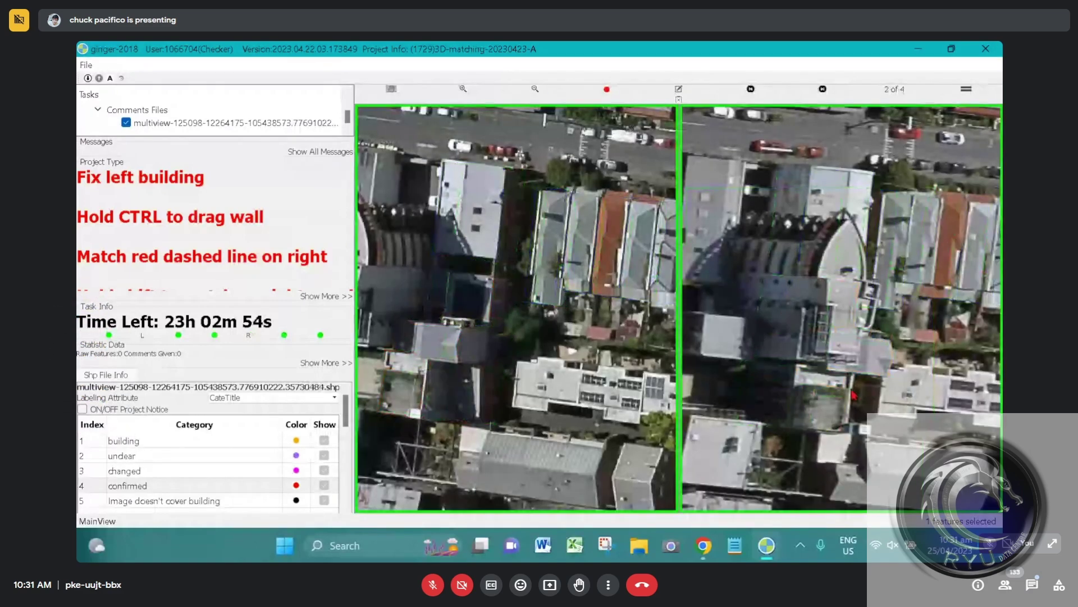
pyautogui.scroll(2, 831, 380)
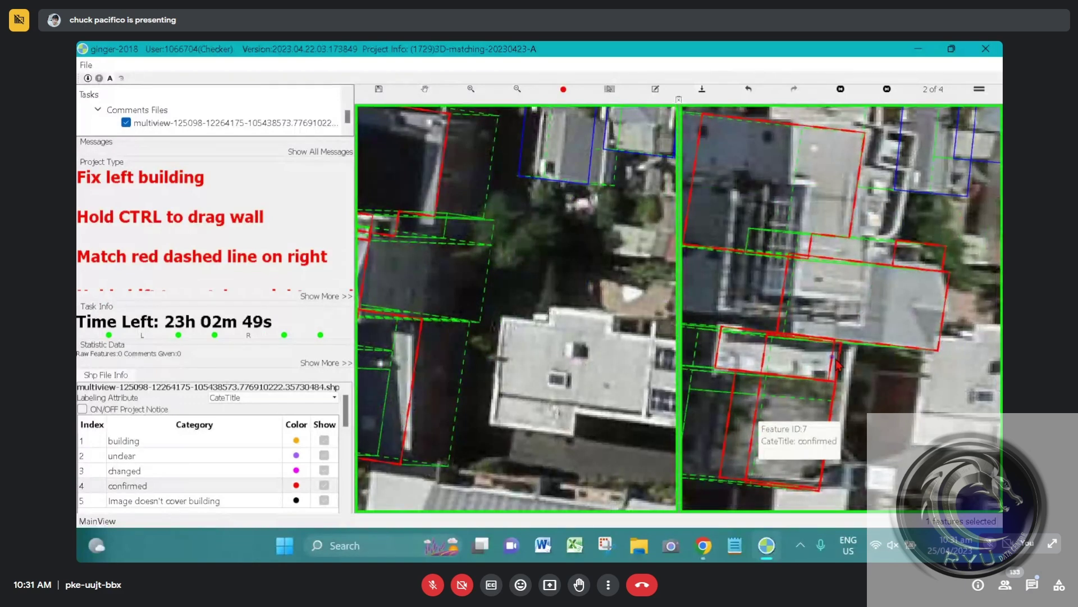
pyautogui.moveTo(802, 371); pyautogui.dragTo(809, 385)
# Step: Run the topology check and open its comment "Drag sidewall to correct bottom"
pyautogui.scroll(-4, 821, 373)
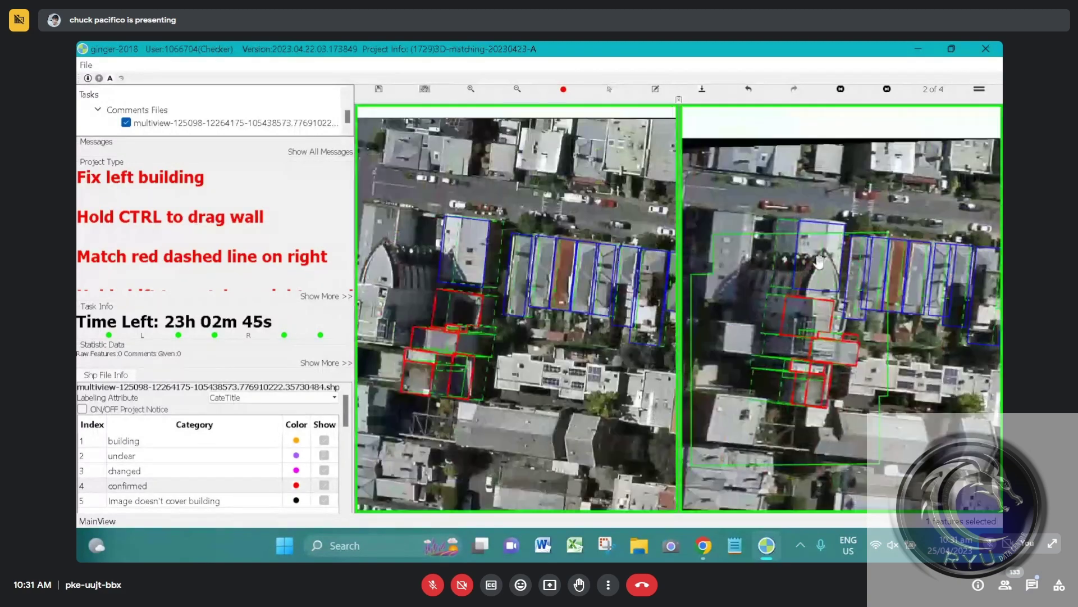
pyautogui.press('space')
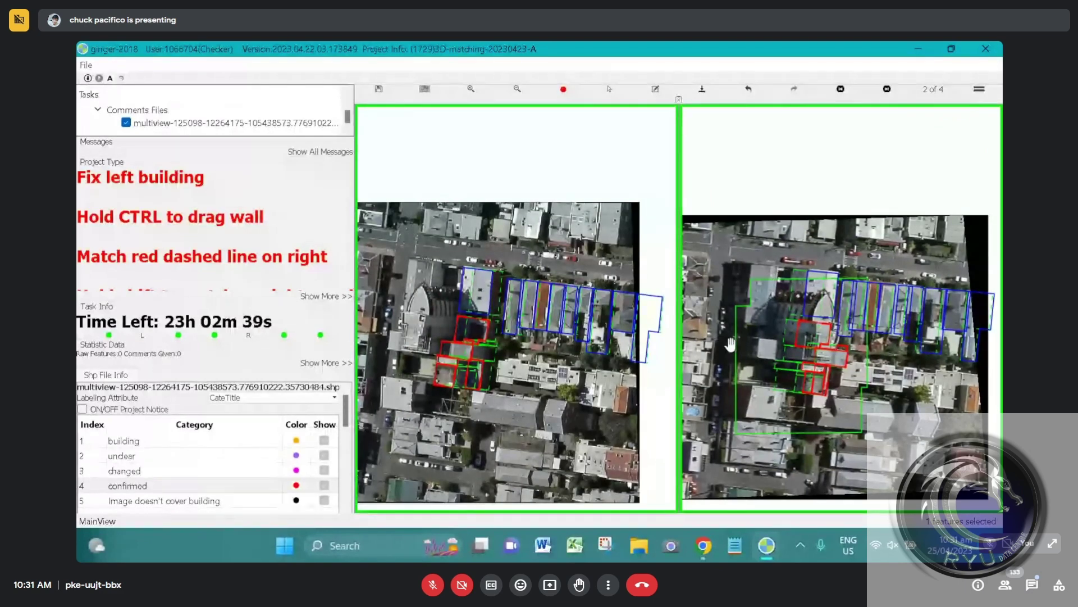
pyautogui.click(951, 49)
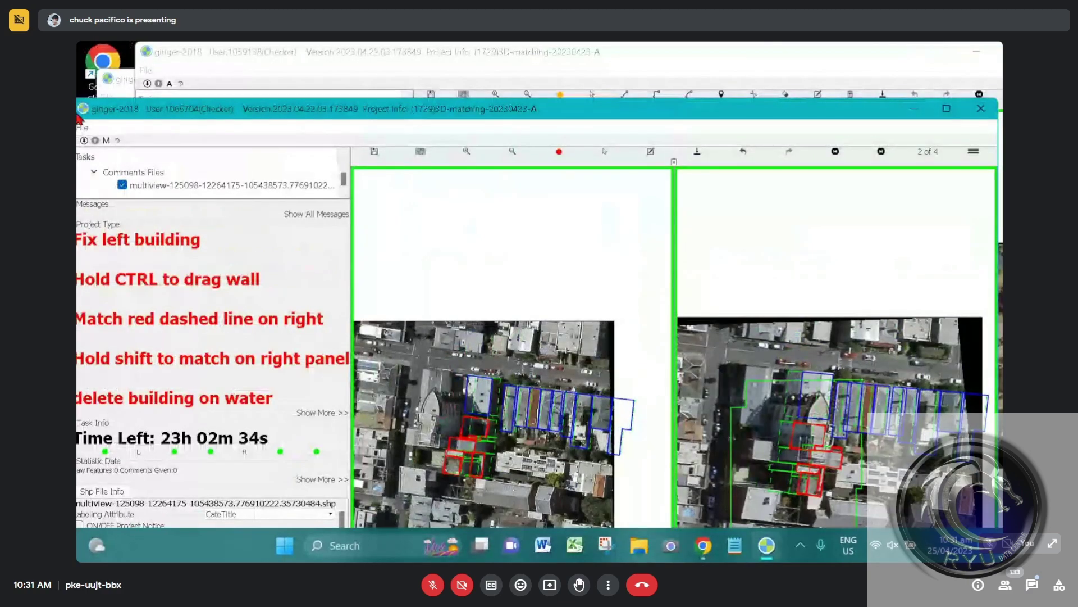
pyautogui.click(105, 140)
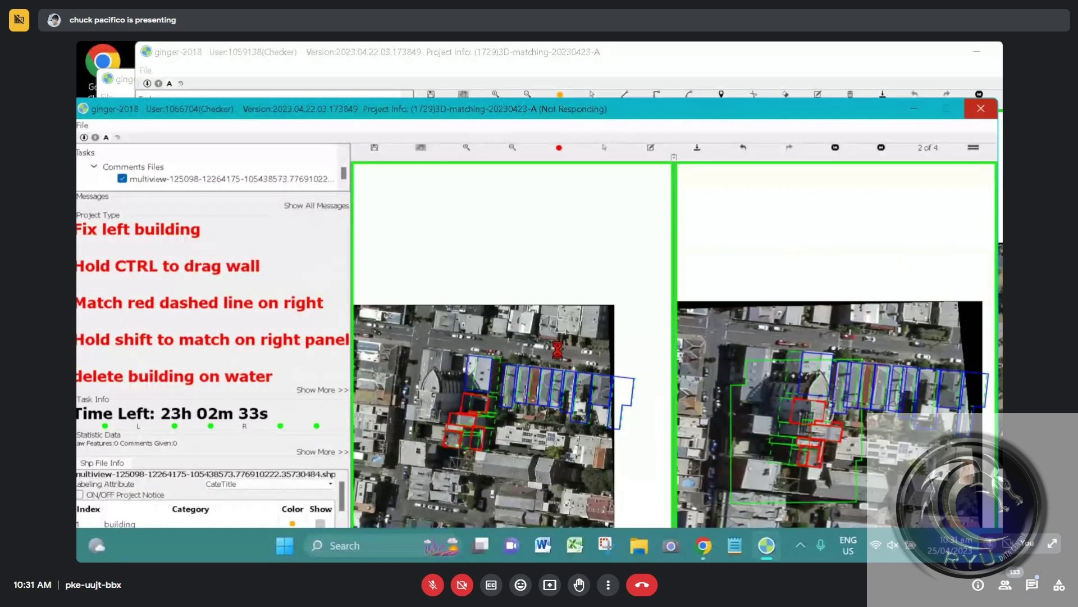
pyautogui.click(947, 109)
pyautogui.doubleClick(197, 444)
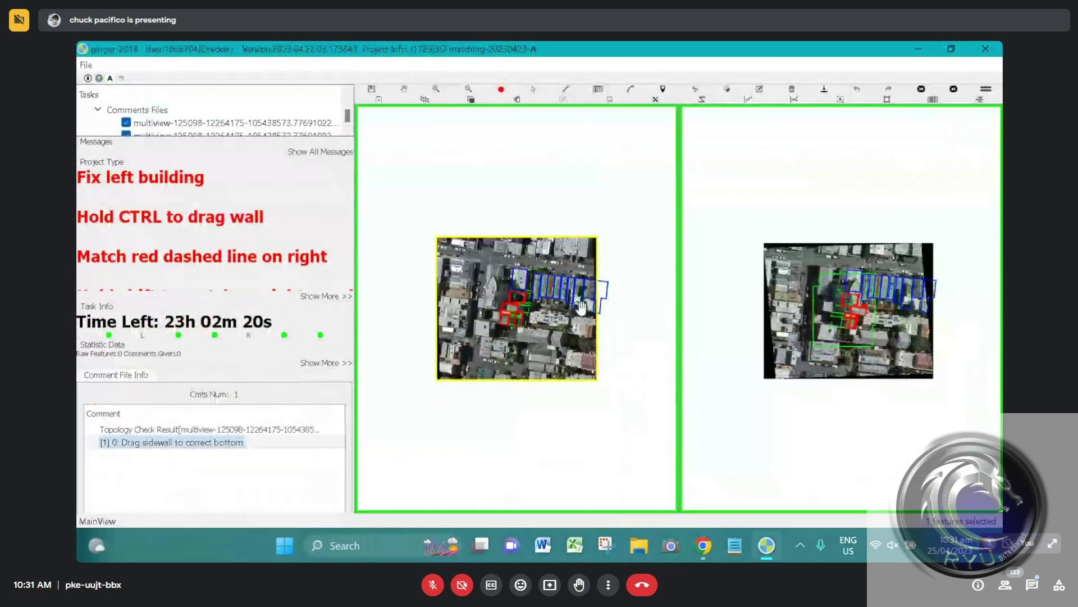
# Step: Isolate the confirmed roof outlines and move the gabled building's sidewall east to its correct bottom in the left image
pyautogui.scroll(2, 496, 308)
pyautogui.scroll(1, 497, 303)
pyautogui.scroll(2, 498, 292)
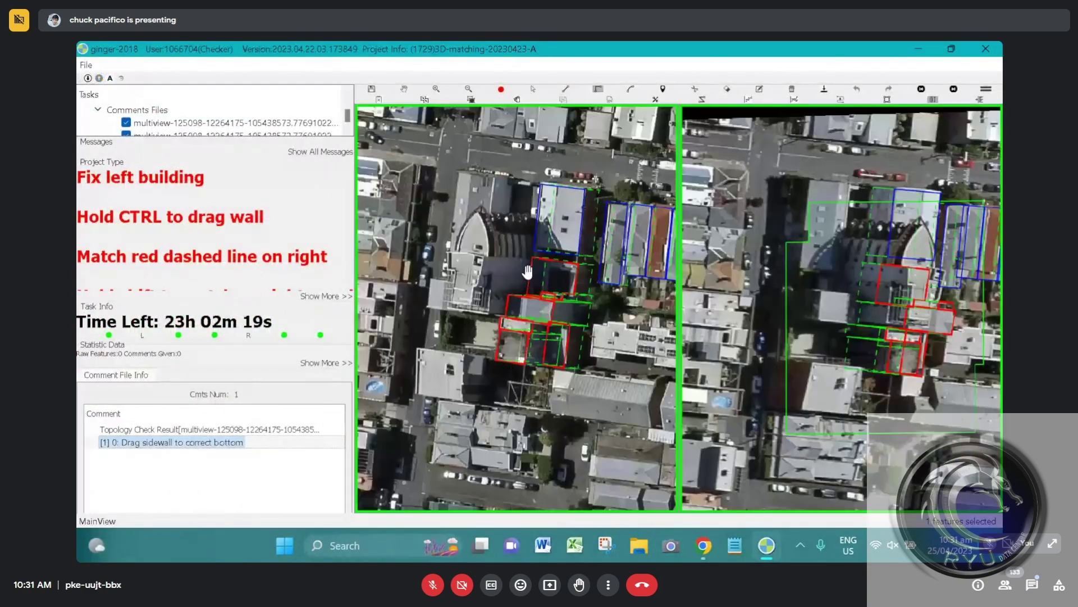
pyautogui.scroll(3, 528, 272)
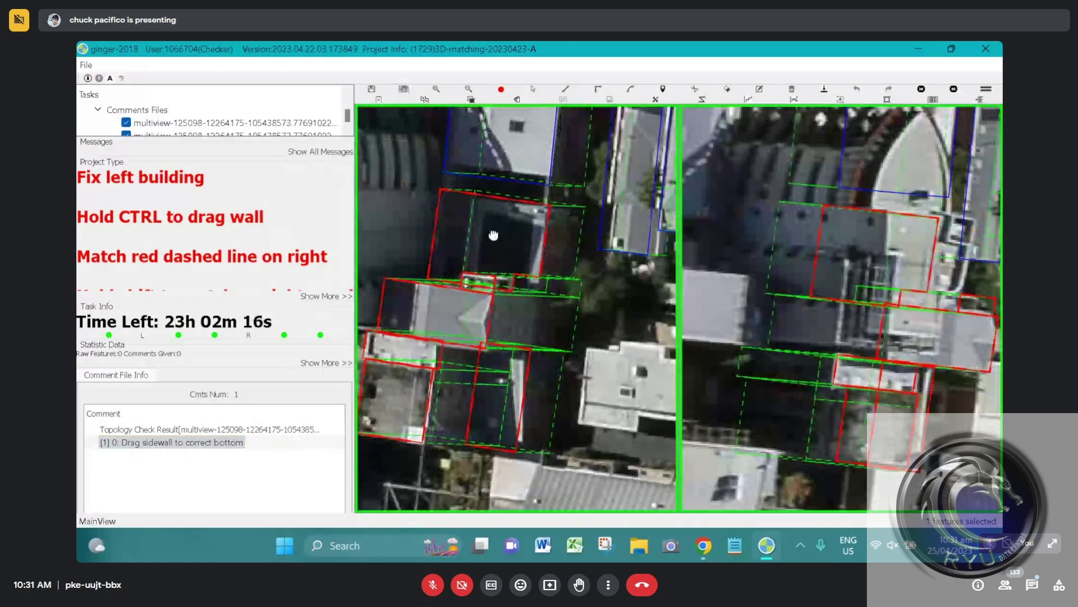
pyautogui.moveTo(493, 235); pyautogui.dragTo(506, 219)
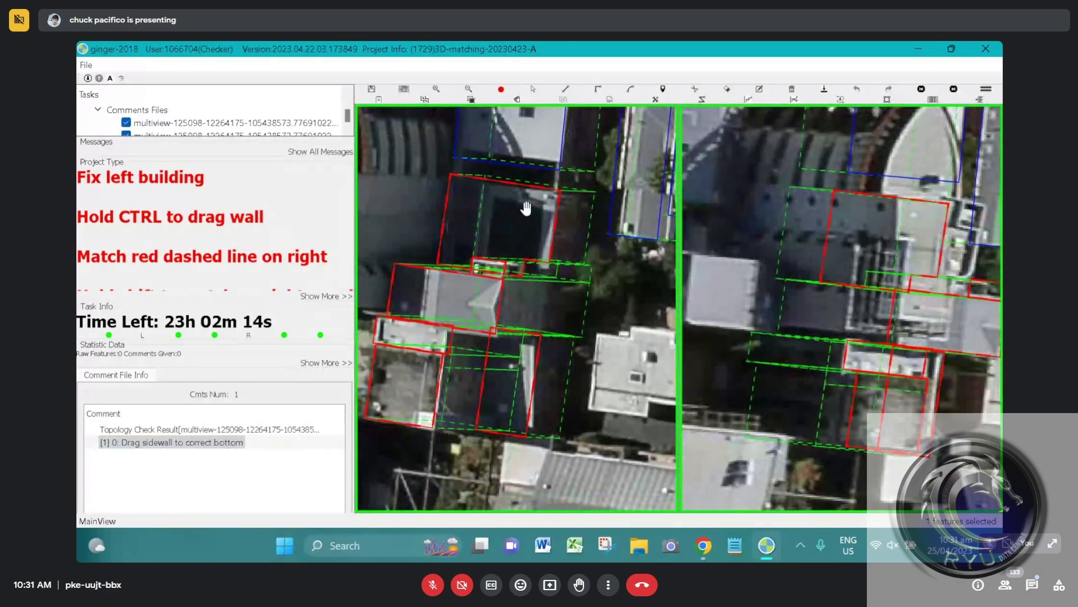
pyautogui.press('Escape')
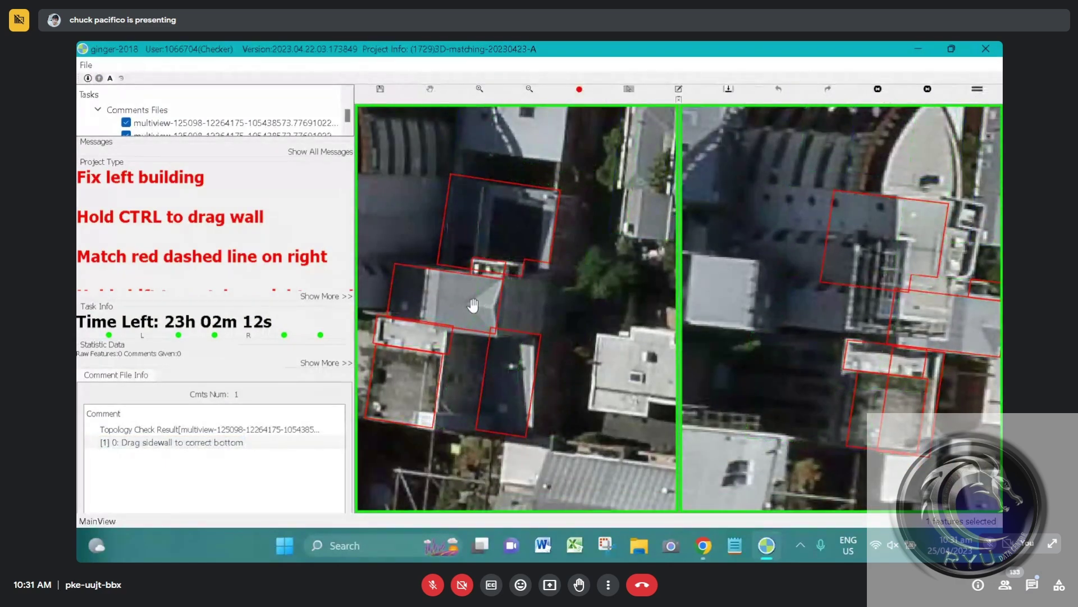
pyautogui.click(473, 305)
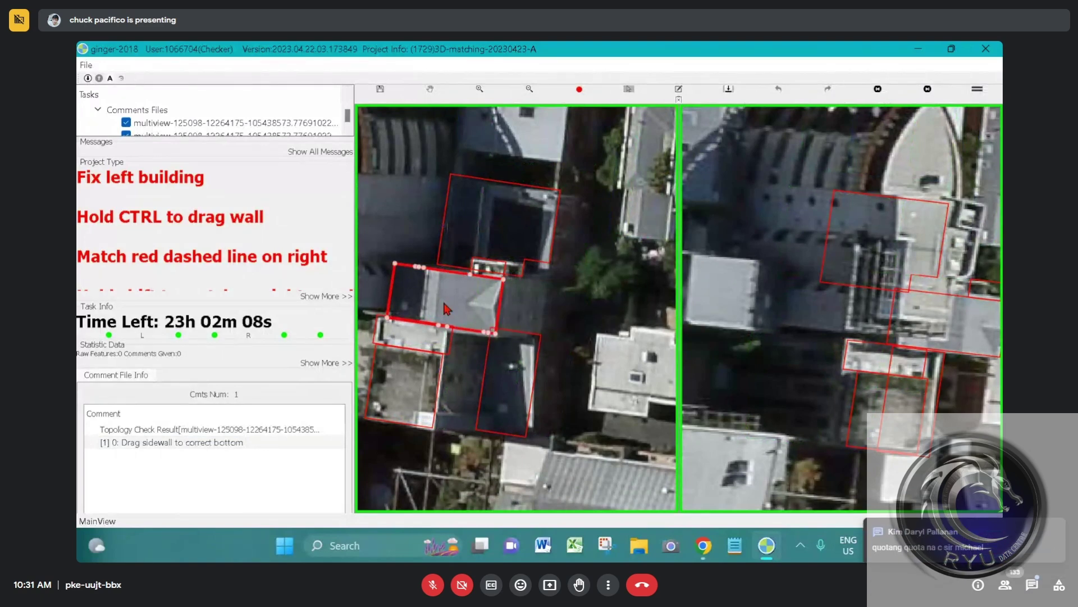
pyautogui.moveTo(445, 308); pyautogui.dragTo(536, 319)
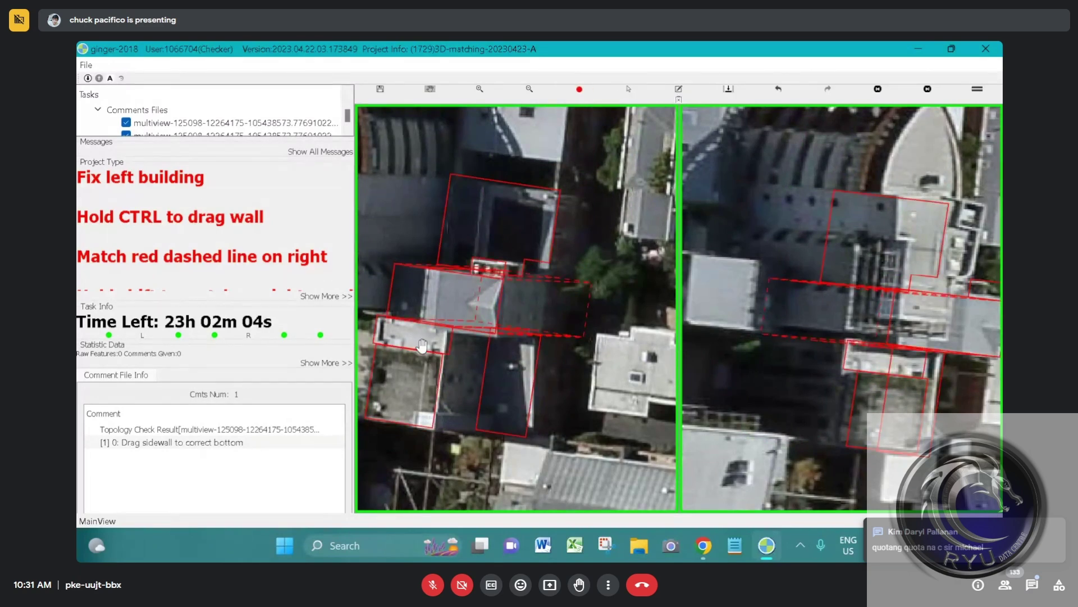
# Step: Select the small central roof and the two southwestern footprints and move their sidewalls east to the correct bottom in the left image
pyautogui.click(485, 266)
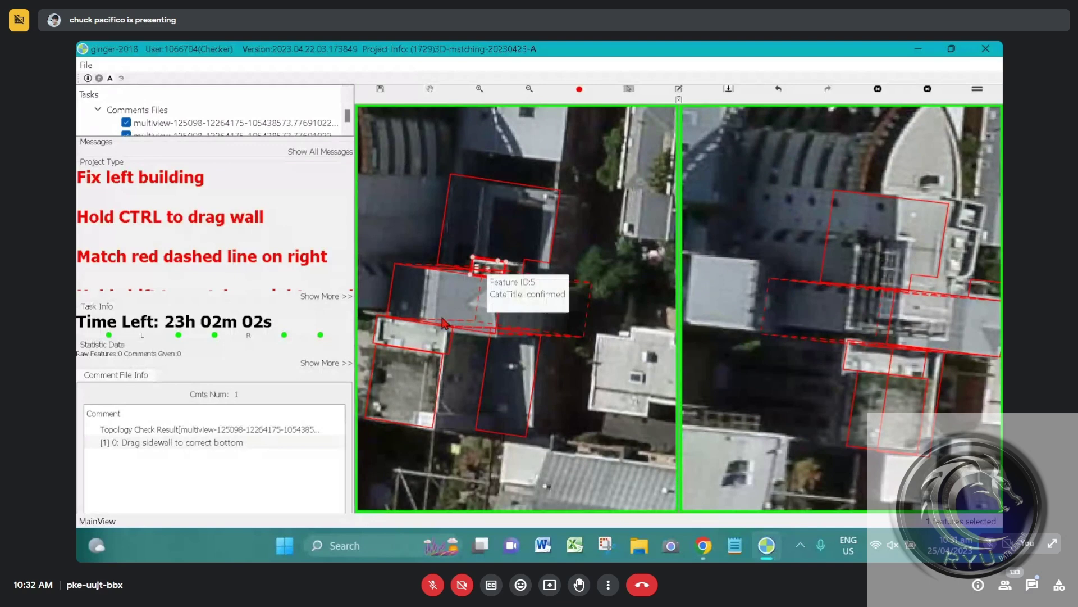
pyautogui.moveTo(443, 322); pyautogui.dragTo(488, 309)
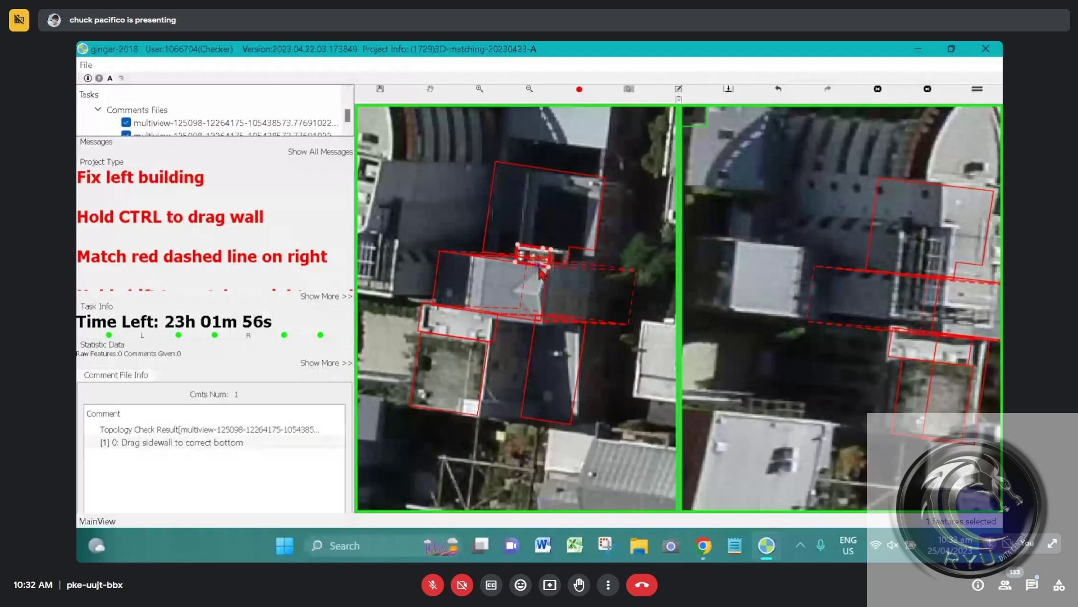
pyautogui.moveTo(403, 324); pyautogui.dragTo(428, 376)
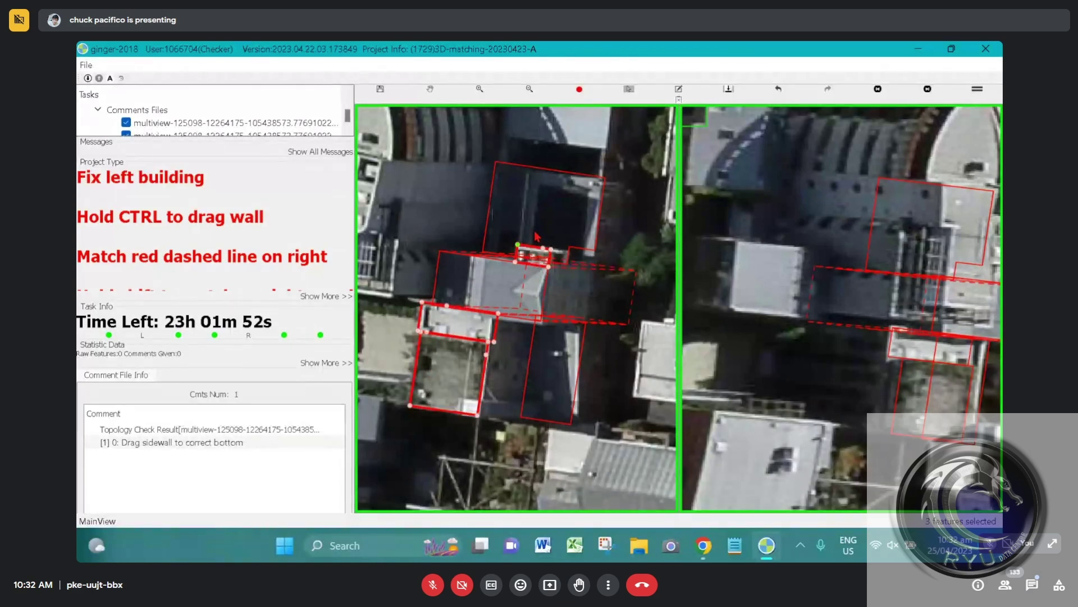
pyautogui.click(529, 386)
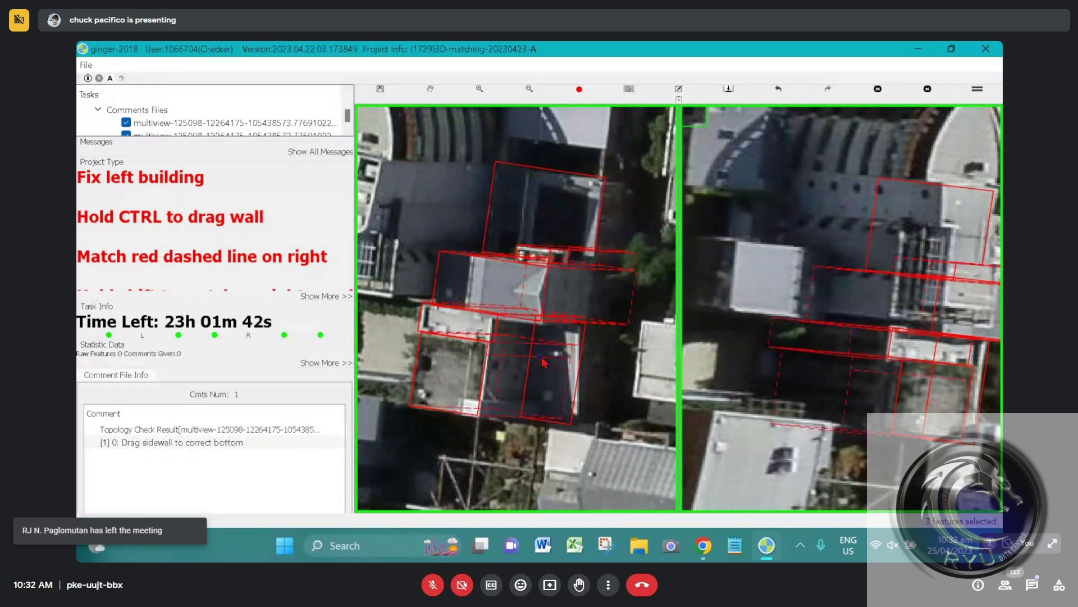
# Step: Move the sidewalls of the northern and southeastern footprints east to their correct bottoms, and return to the full outline view
pyautogui.click(541, 369)
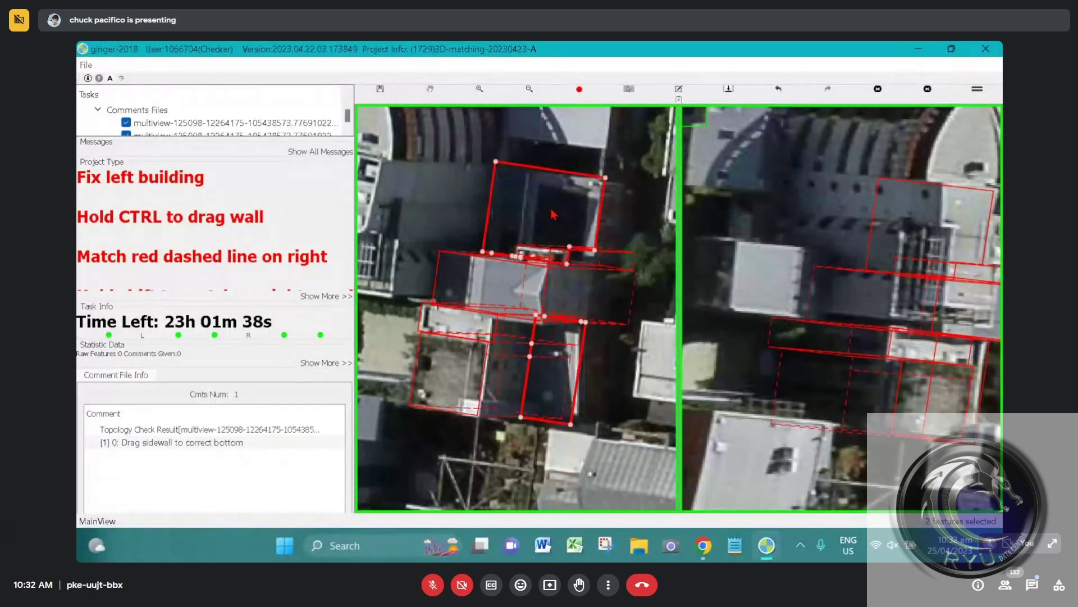
pyautogui.click(589, 234)
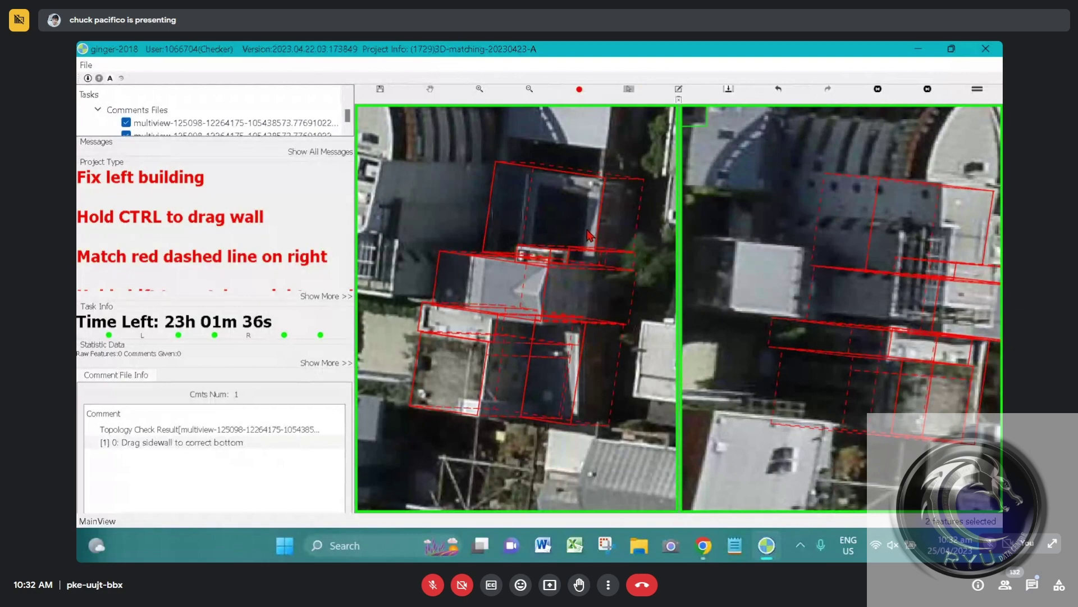
pyautogui.scroll(-3, 590, 233)
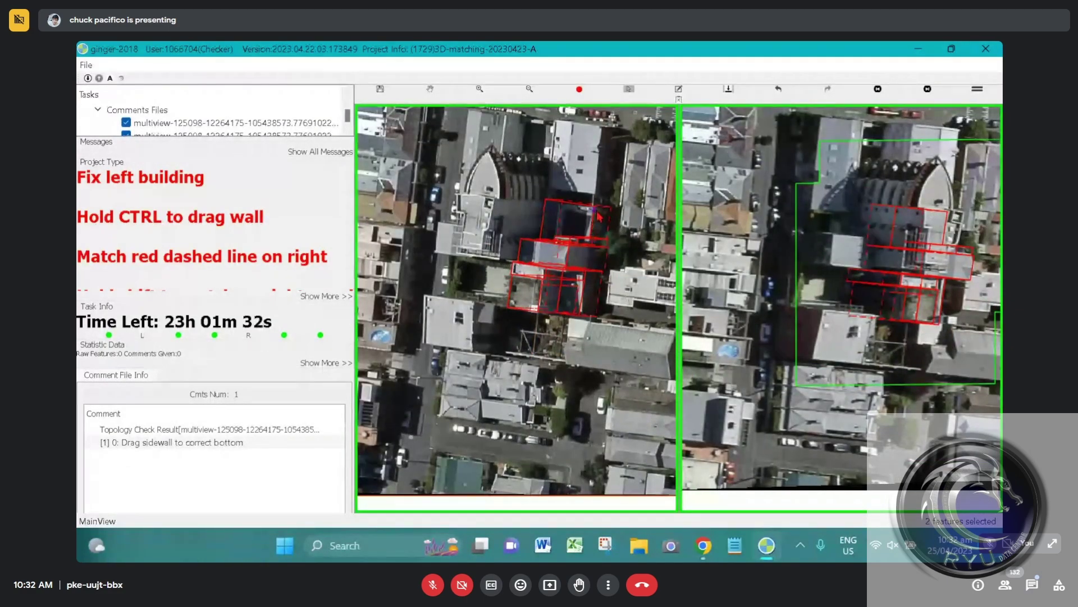
pyautogui.click(599, 216)
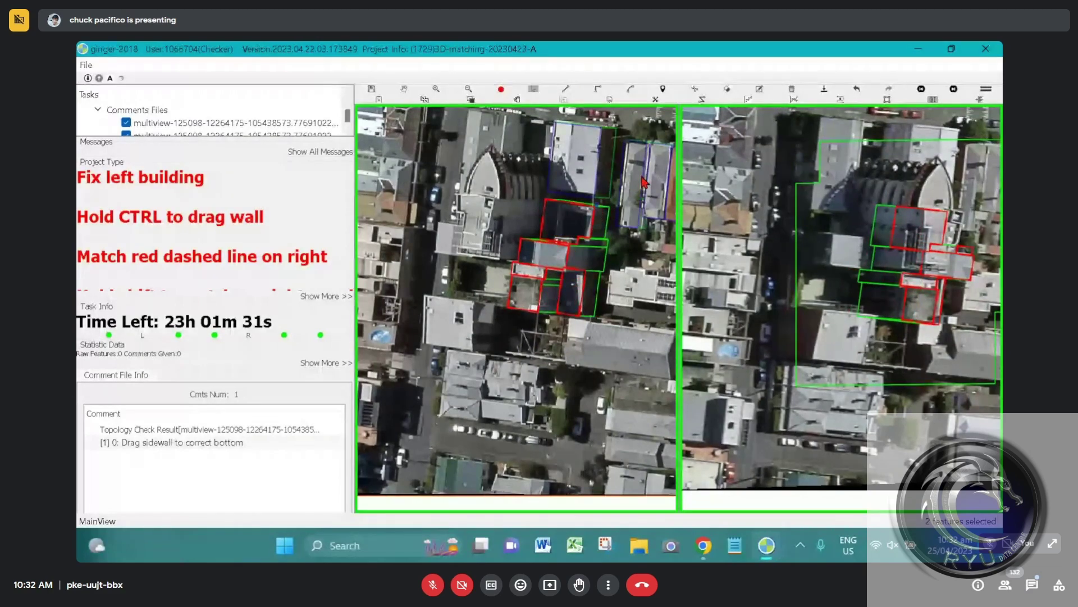
# Step: Submit the finished task's files and switch to the other open 3D-matching task window, maximized
pyautogui.click(952, 50)
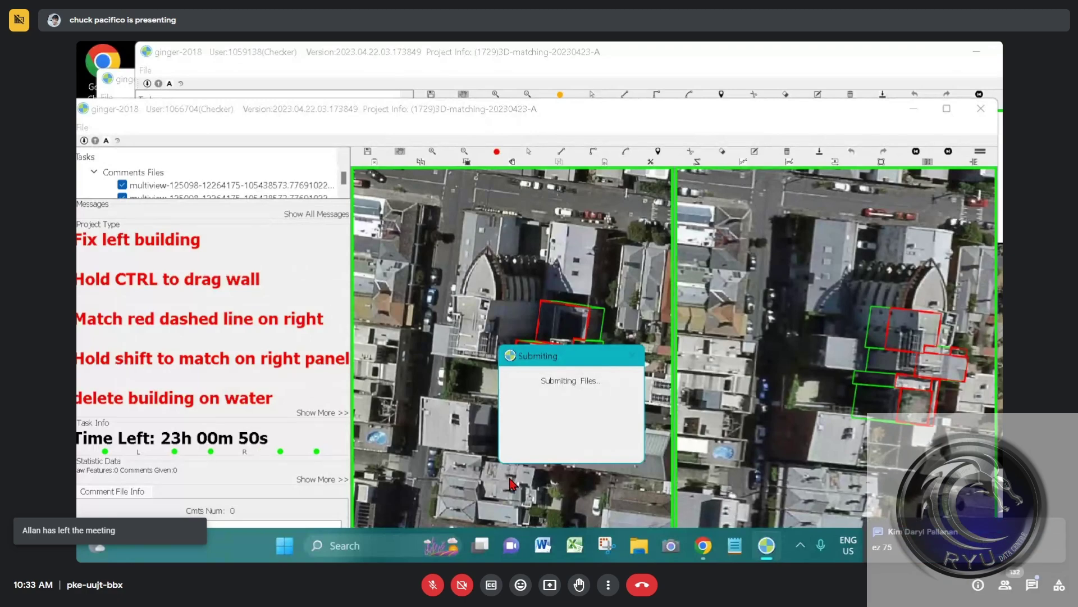
pyautogui.click(397, 61)
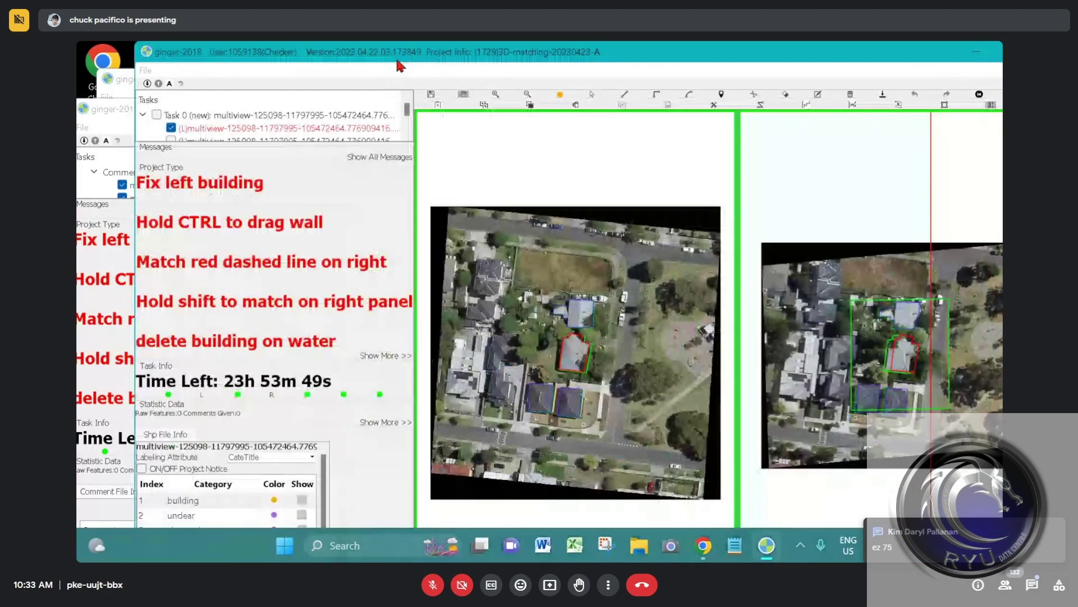
pyautogui.doubleClick(682, 56)
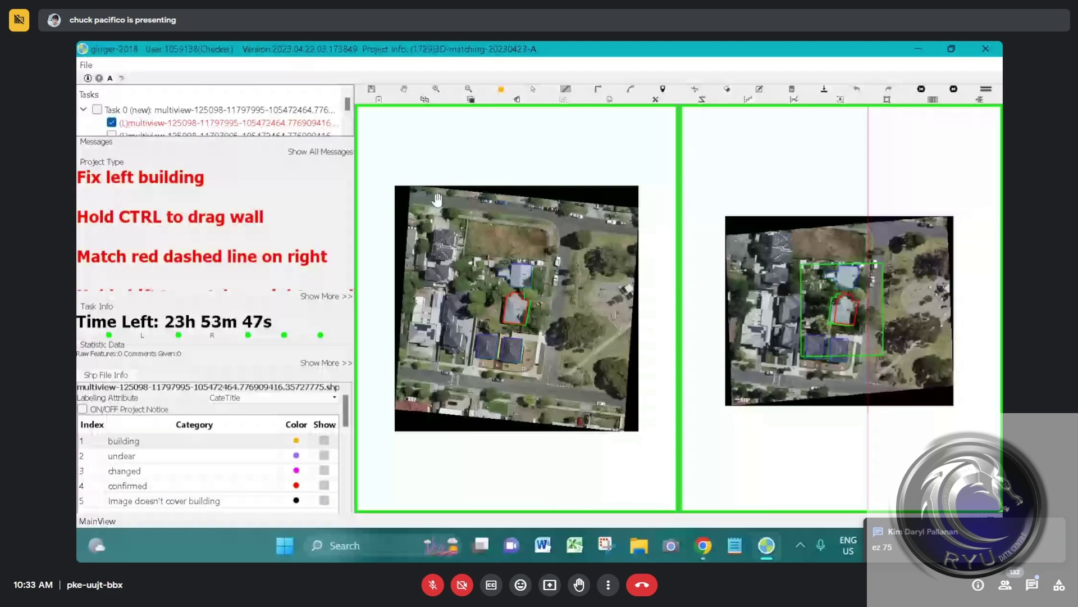
# Step: Draw an L-shaped footprint along the eastern edge of the northern dark hip roof in the left image
pyautogui.scroll(6, 441, 233)
pyautogui.scroll(4, 489, 367)
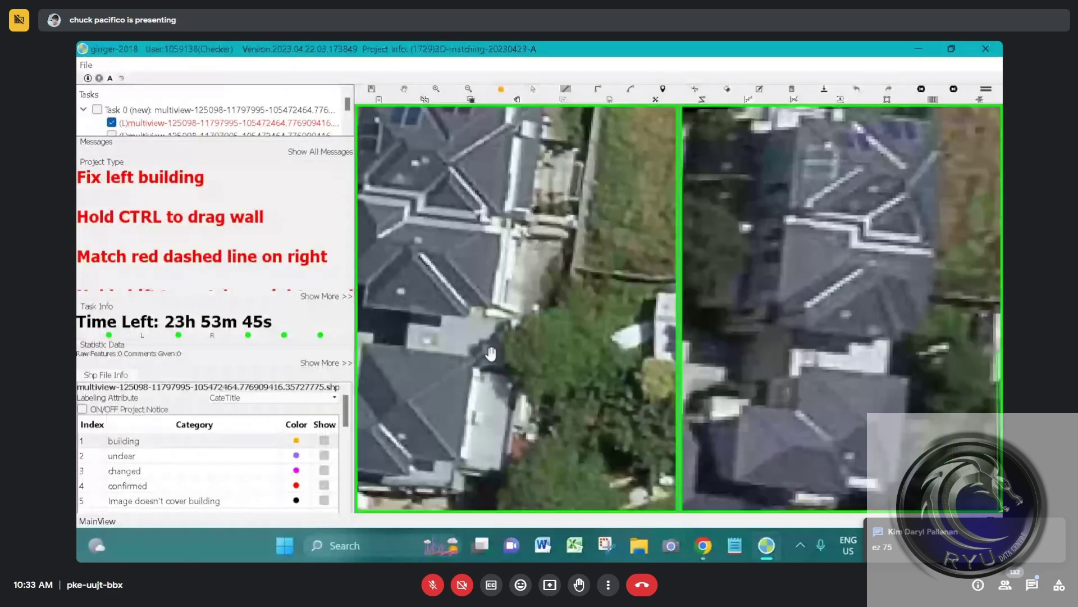
pyautogui.scroll(1, 563, 279)
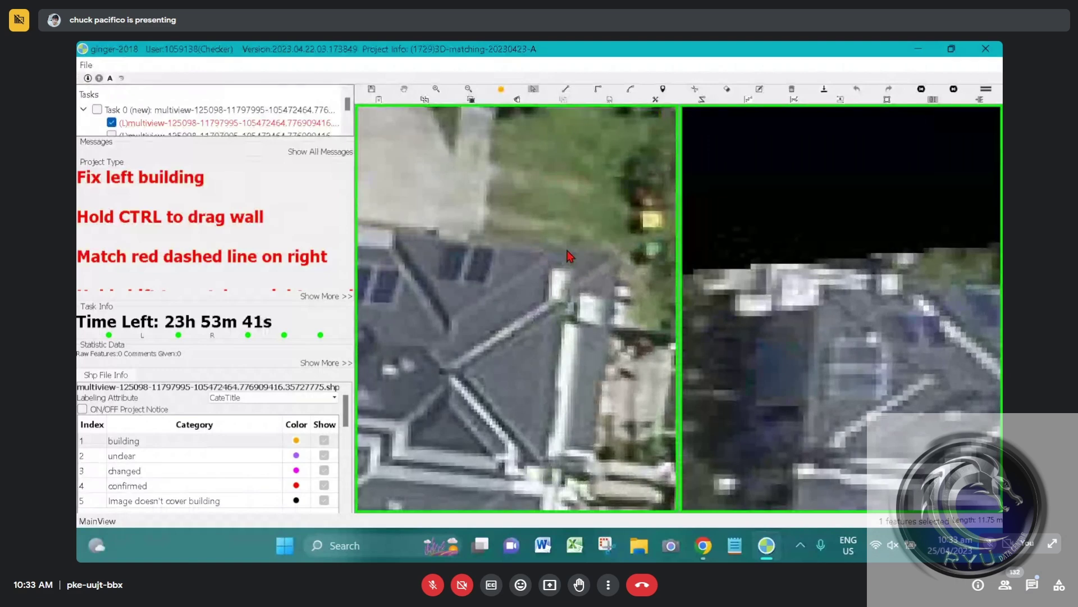
pyautogui.click(560, 252)
pyautogui.click(620, 259)
pyautogui.click(597, 443)
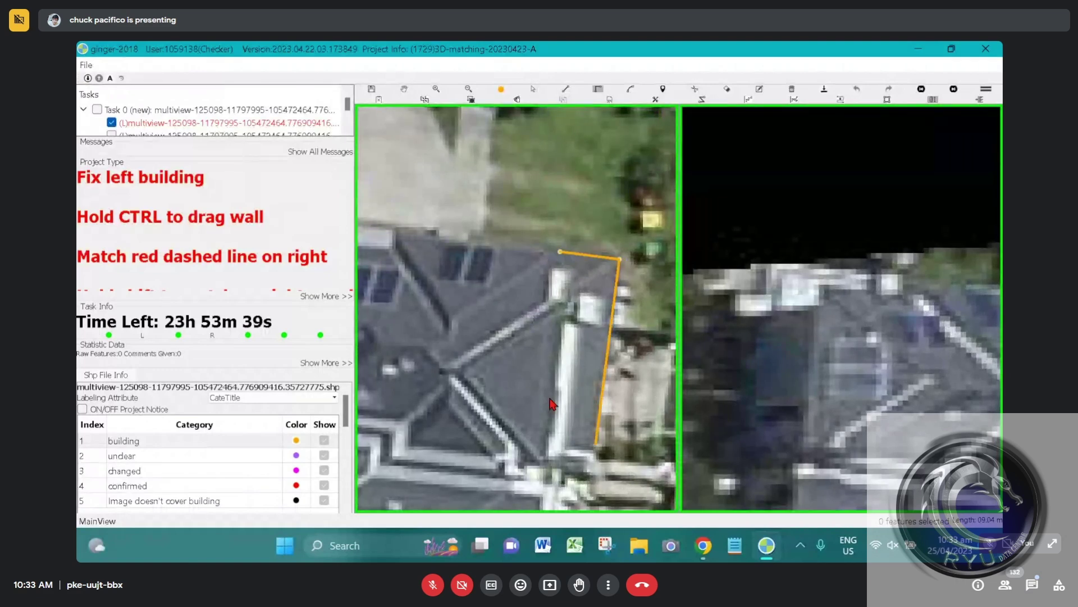
pyautogui.click(564, 440)
pyautogui.click(582, 297)
pyautogui.click(554, 294)
pyautogui.click(560, 252)
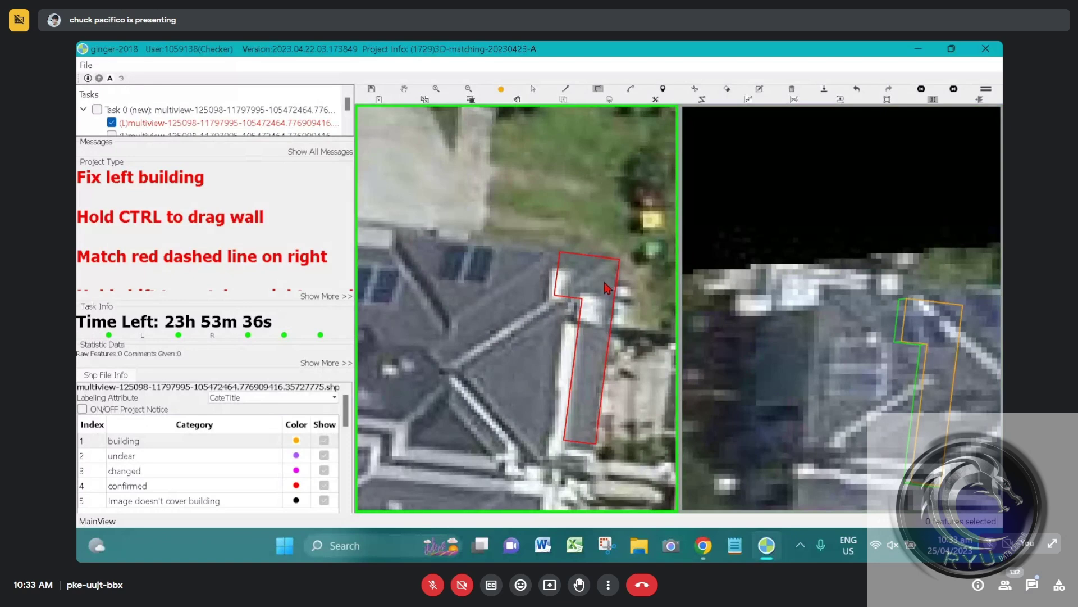
# Step: Check the L-shaped footprint with the confirmed category active and remove it from both images
pyautogui.scroll(-1, 600, 302)
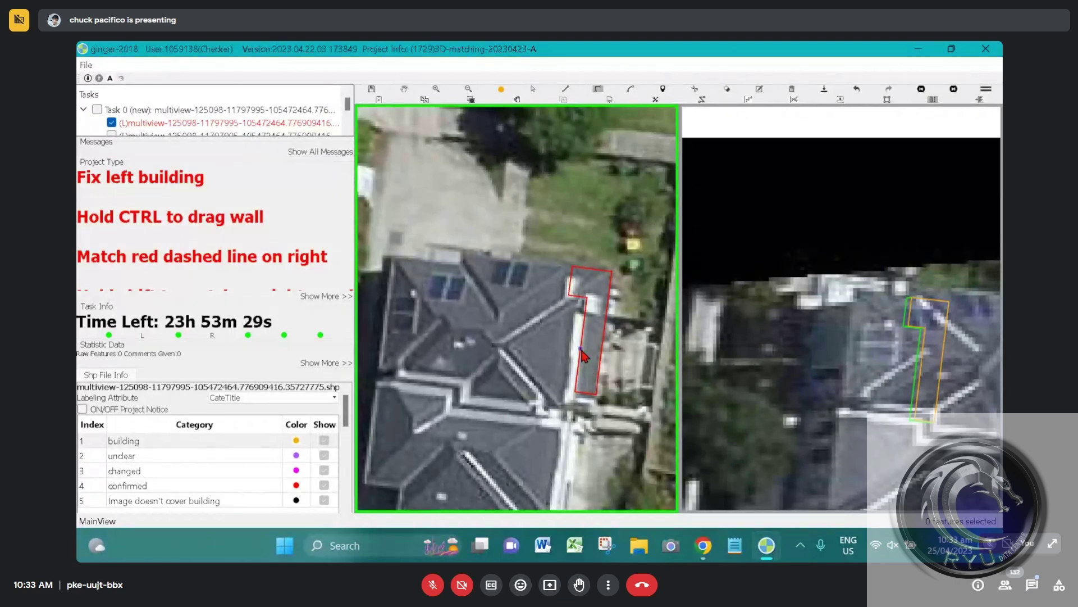
pyautogui.click(600, 293)
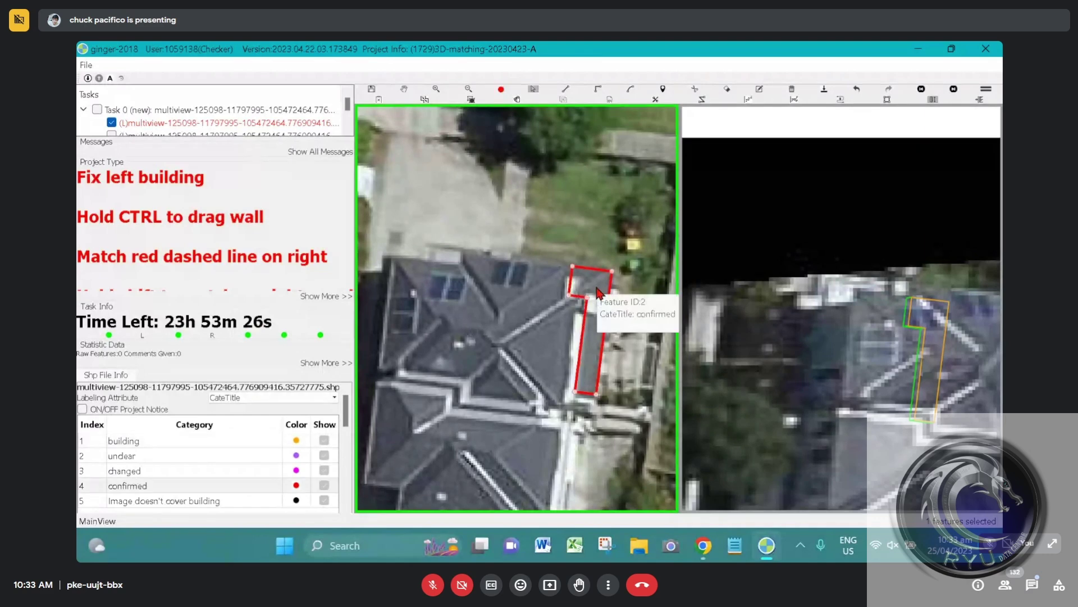
pyautogui.click(456, 350)
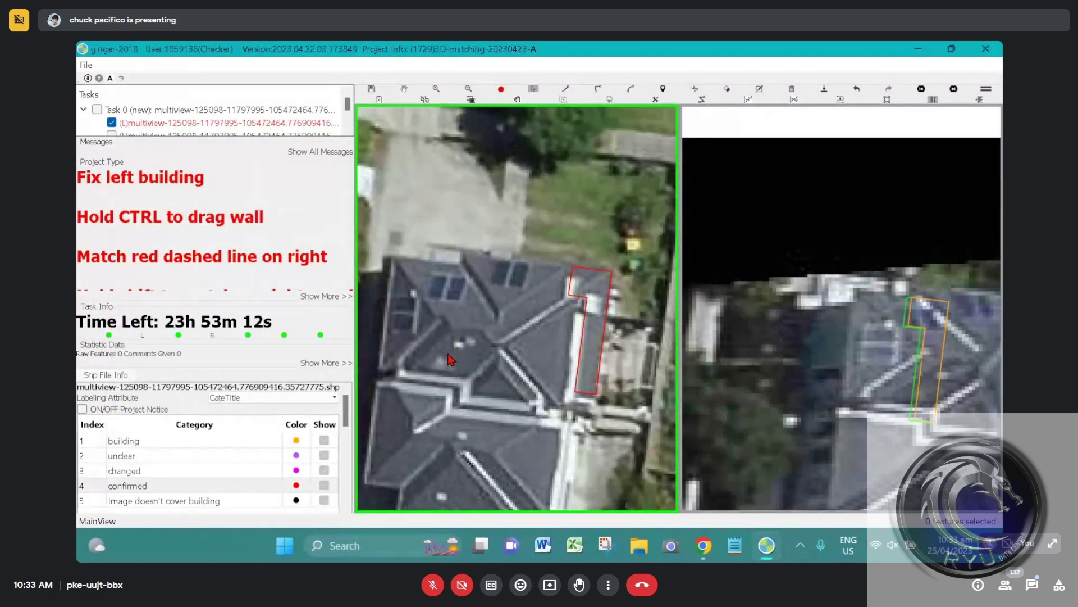
pyautogui.press('ctrl')
pyautogui.press('space')
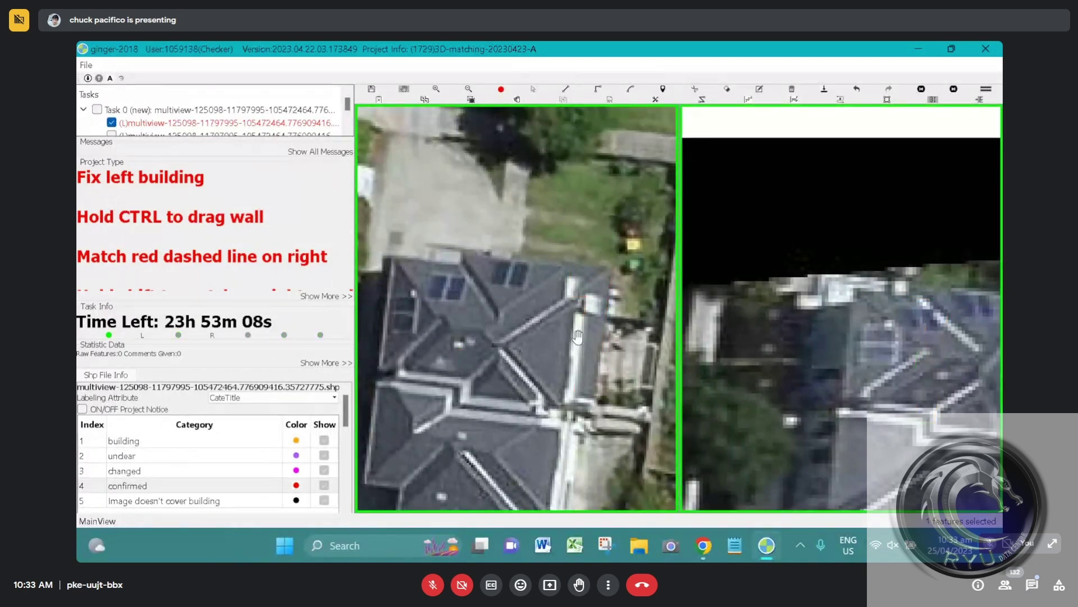
# Step: Draw a small square footprint in the middle of the northern dark hip roof and delete it
pyautogui.moveTo(581, 331); pyautogui.dragTo(594, 285)
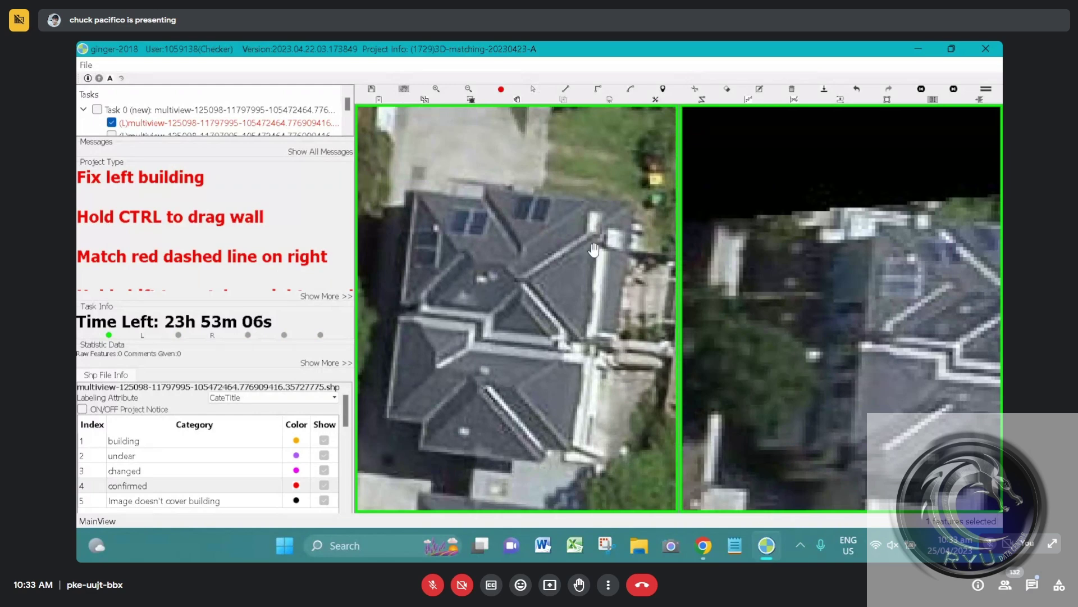
pyautogui.click(493, 237)
pyautogui.click(489, 279)
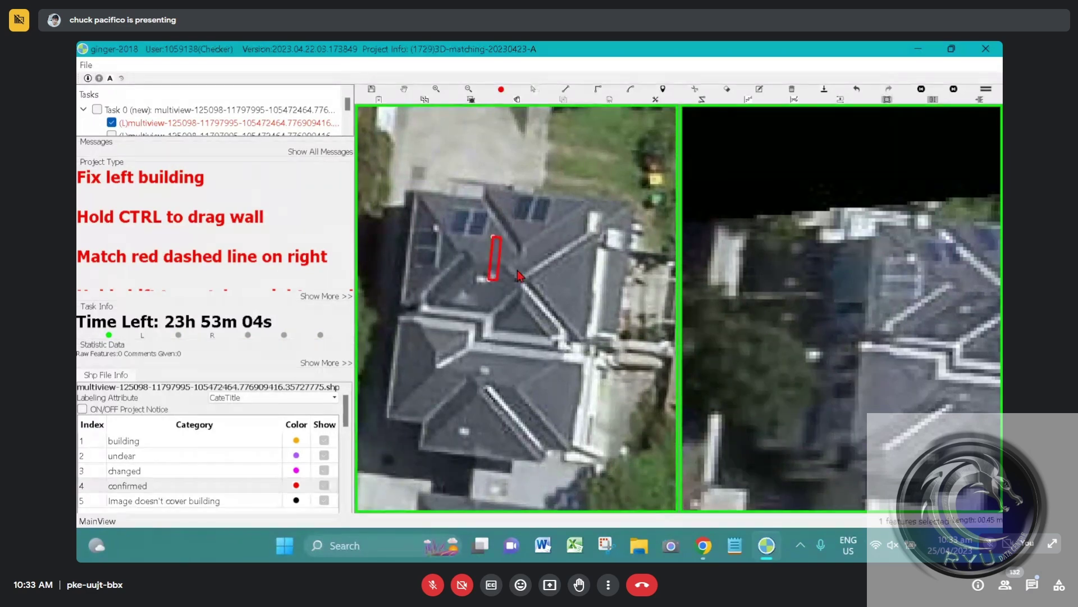
pyautogui.click(534, 269)
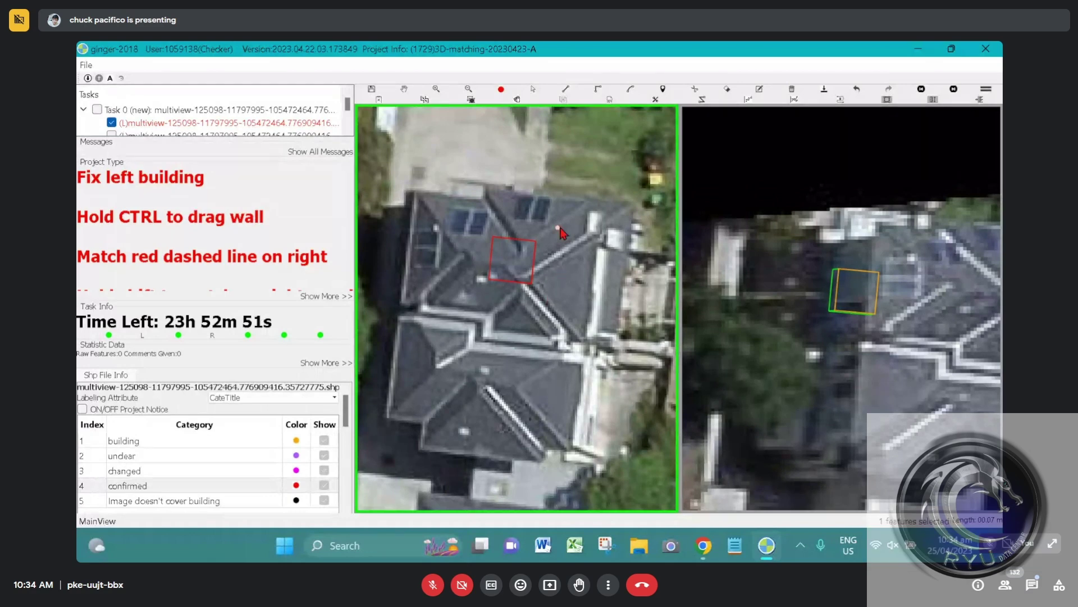
pyautogui.moveTo(609, 342); pyautogui.dragTo(507, 197)
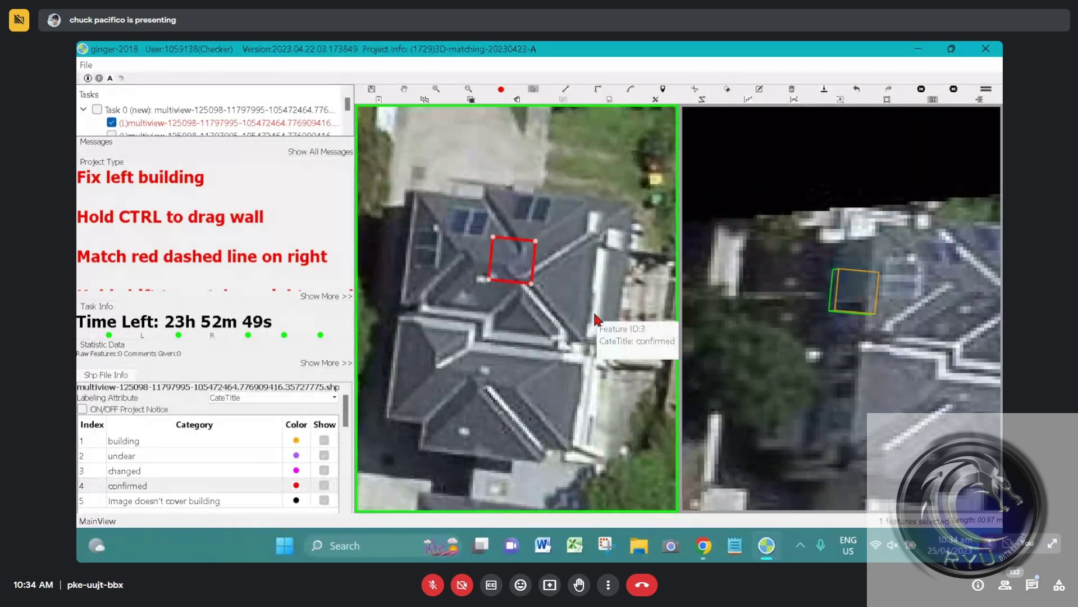
pyautogui.press('Delete')
# Step: Trace the grey-roofed house with solar panels near the southwestern street as a confirmed footprint in the left image
pyautogui.click(962, 49)
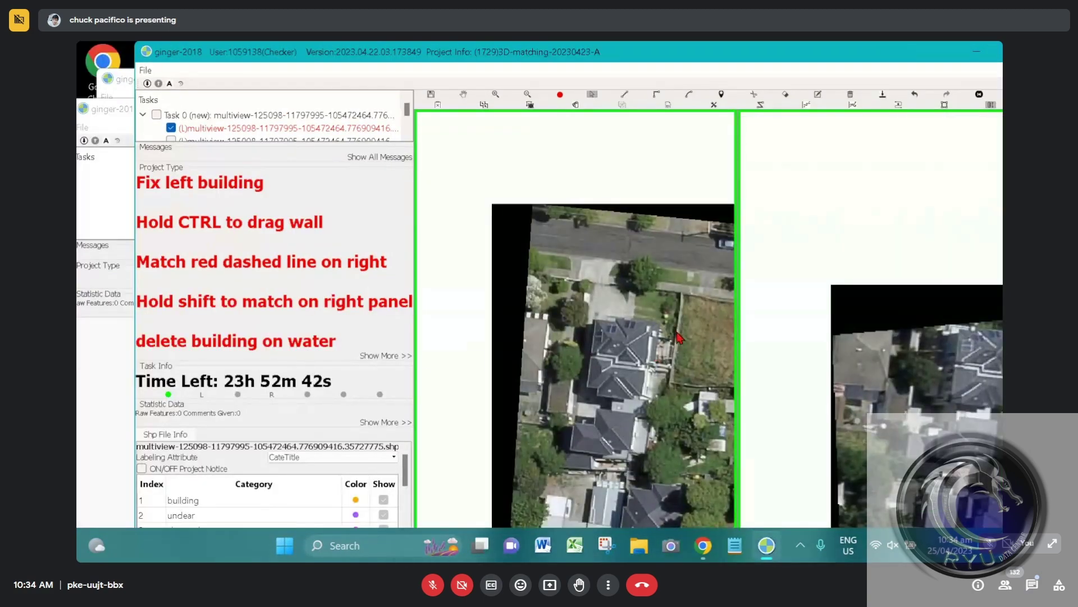
pyautogui.moveTo(628, 315); pyautogui.dragTo(512, 115)
pyautogui.scroll(1, 473, 318)
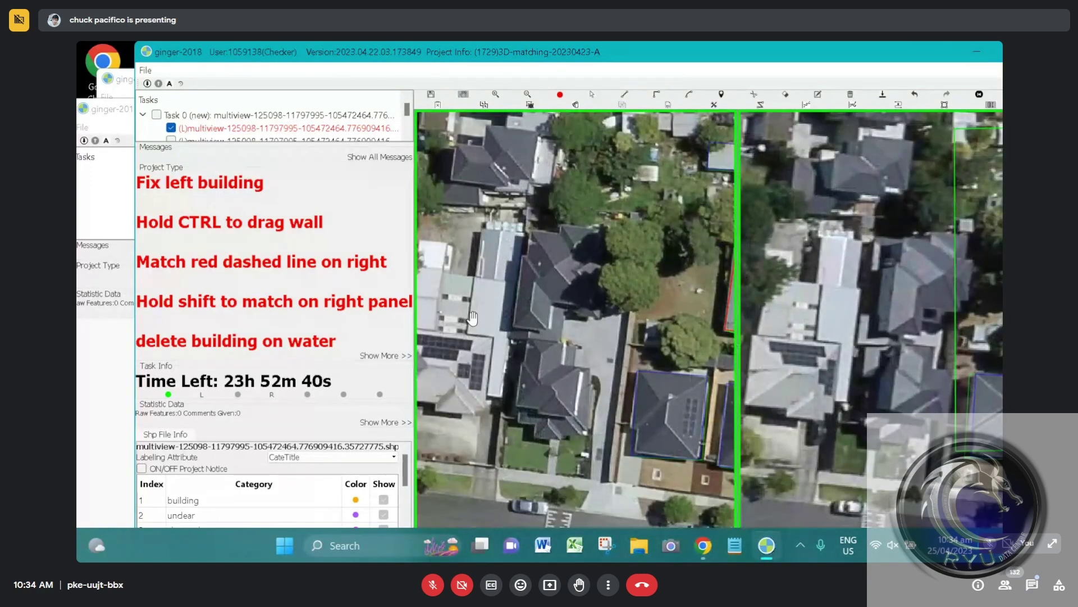
pyautogui.scroll(2, 473, 318)
pyautogui.press('r')
pyautogui.click(515, 338)
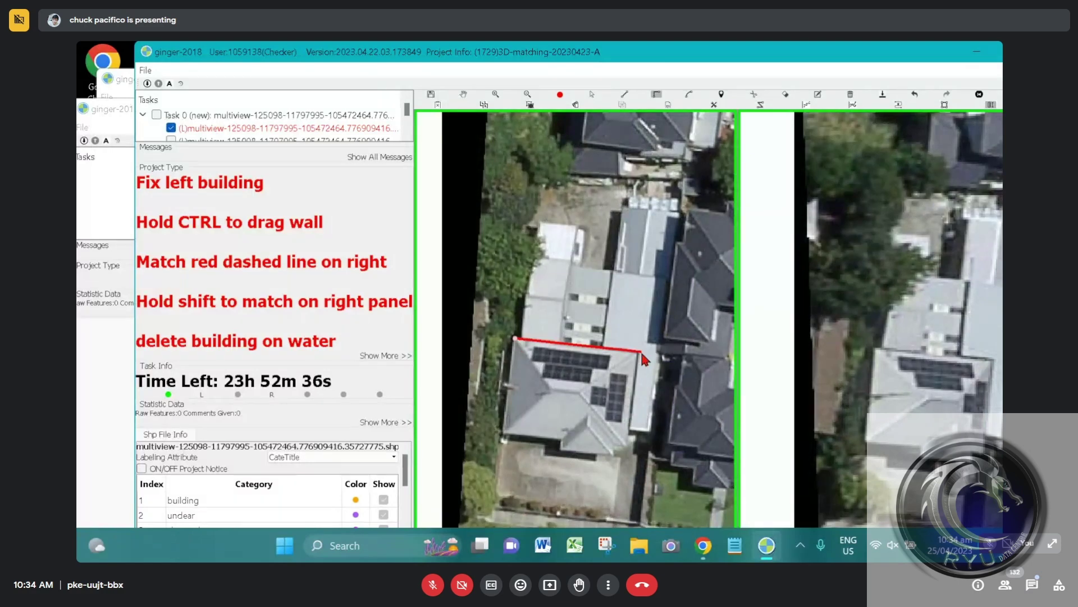
pyautogui.click(639, 354)
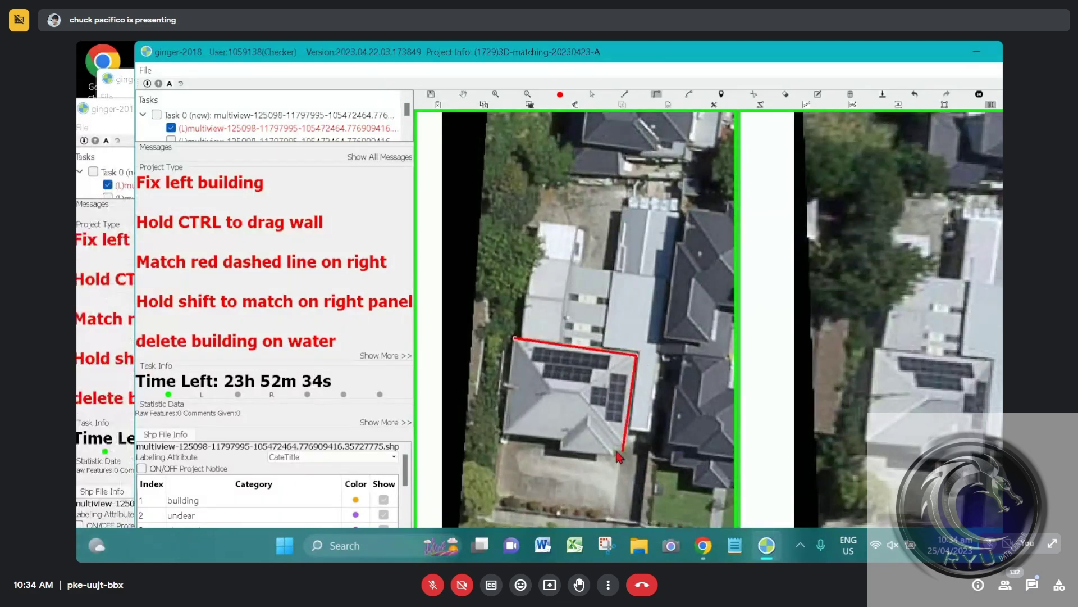
pyautogui.click(620, 456)
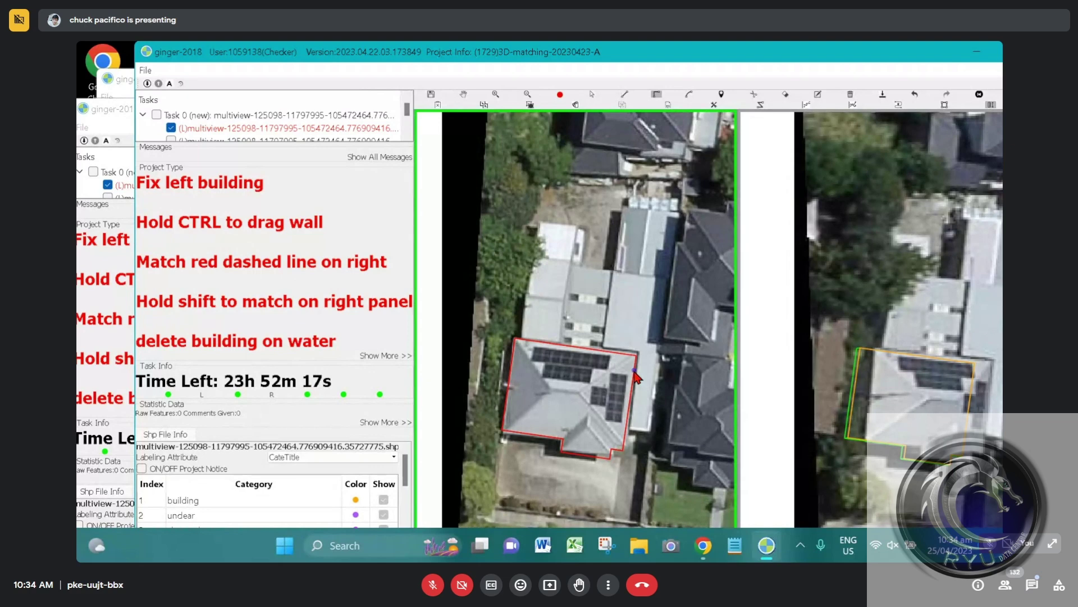
# Step: Trace the light-roofed buildings adjoining the solar-panelled house to the north and east as one confirmed footprint
pyautogui.click(625, 427)
pyautogui.click(523, 339)
pyautogui.press('r')
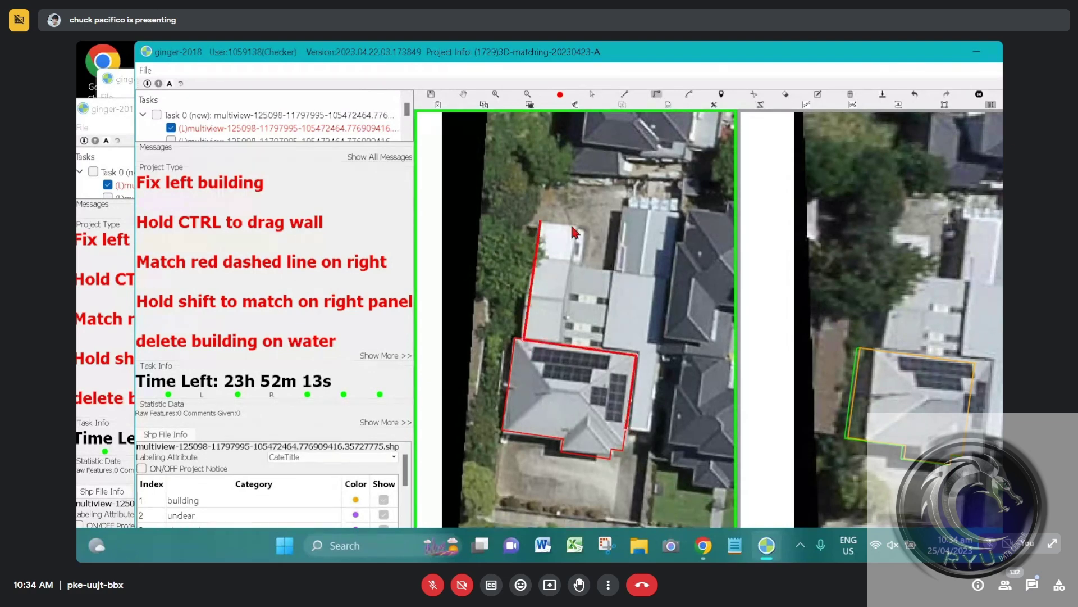
pyautogui.click(576, 231)
pyautogui.click(614, 270)
pyautogui.click(624, 207)
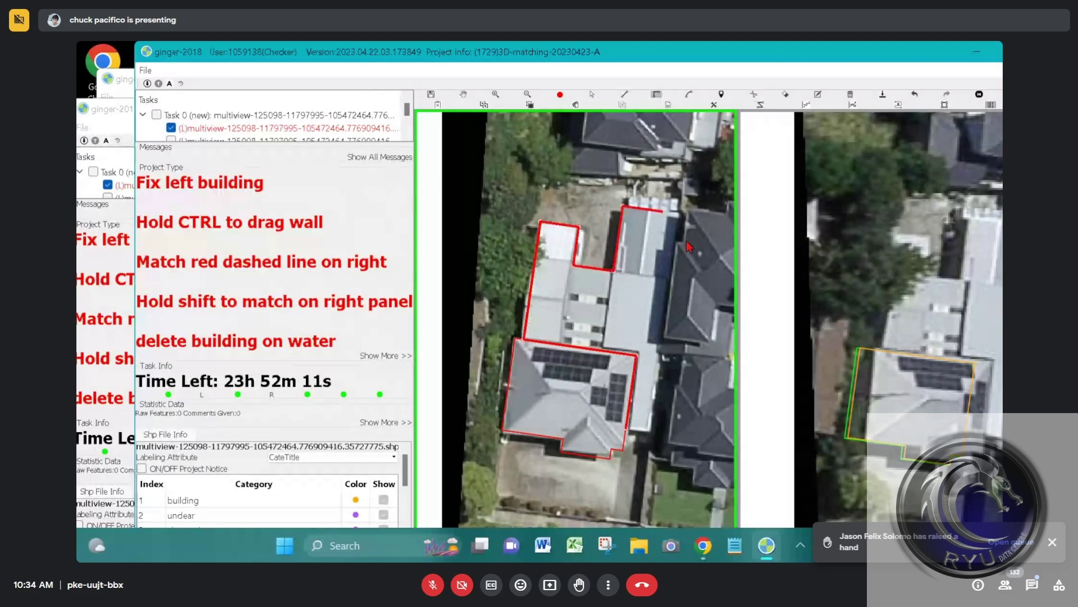
pyautogui.click(680, 238)
pyautogui.click(668, 426)
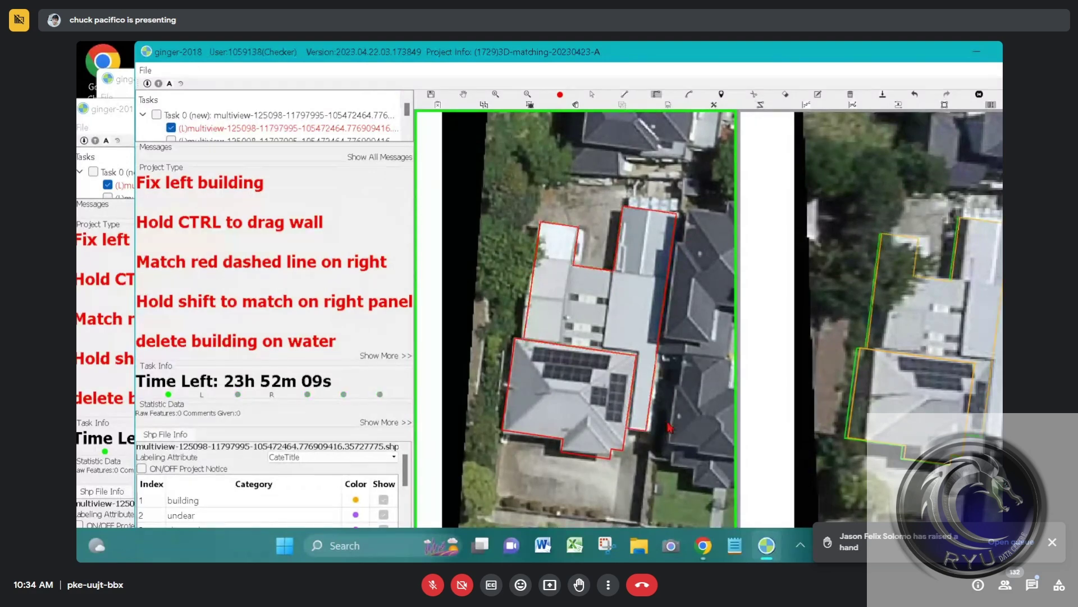
# Step: Compare the two adjoining footprints up close and remove the solar-panelled house's footprint
pyautogui.scroll(-3, 677, 403)
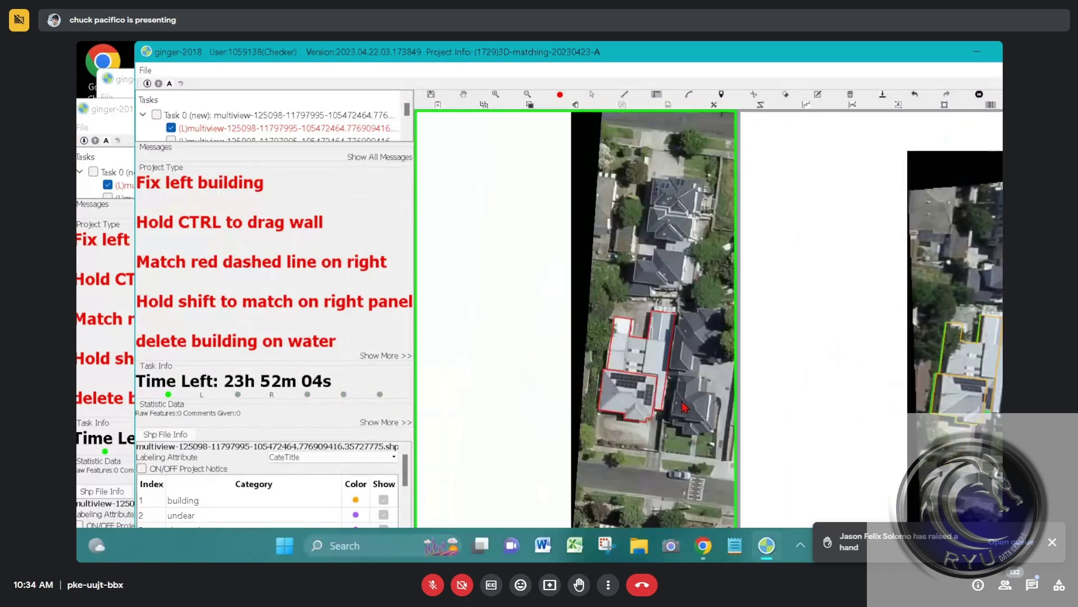
pyautogui.scroll(3, 677, 400)
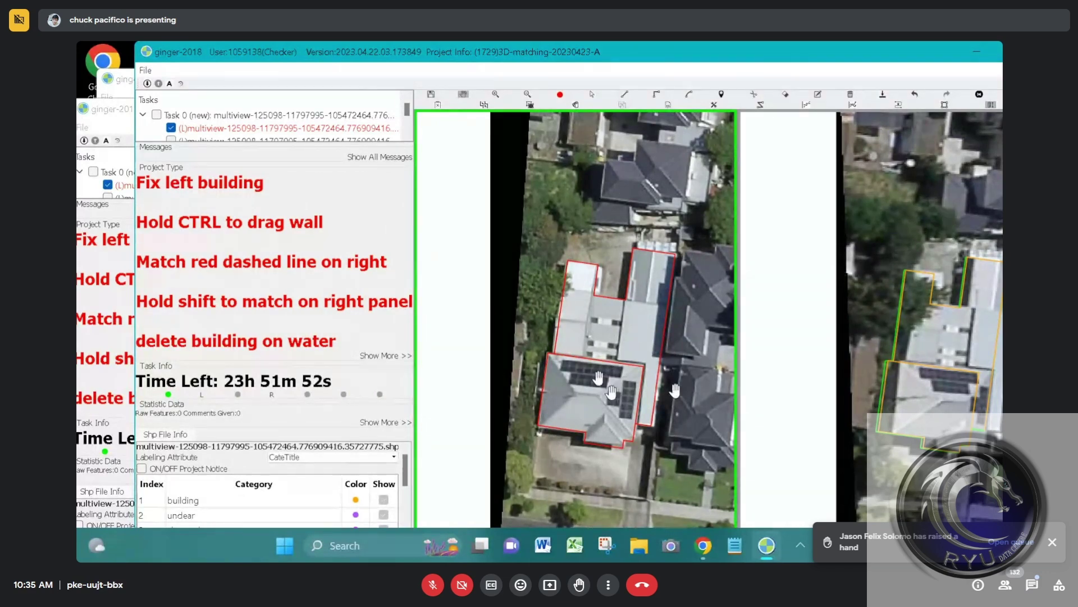
pyautogui.scroll(2, 598, 377)
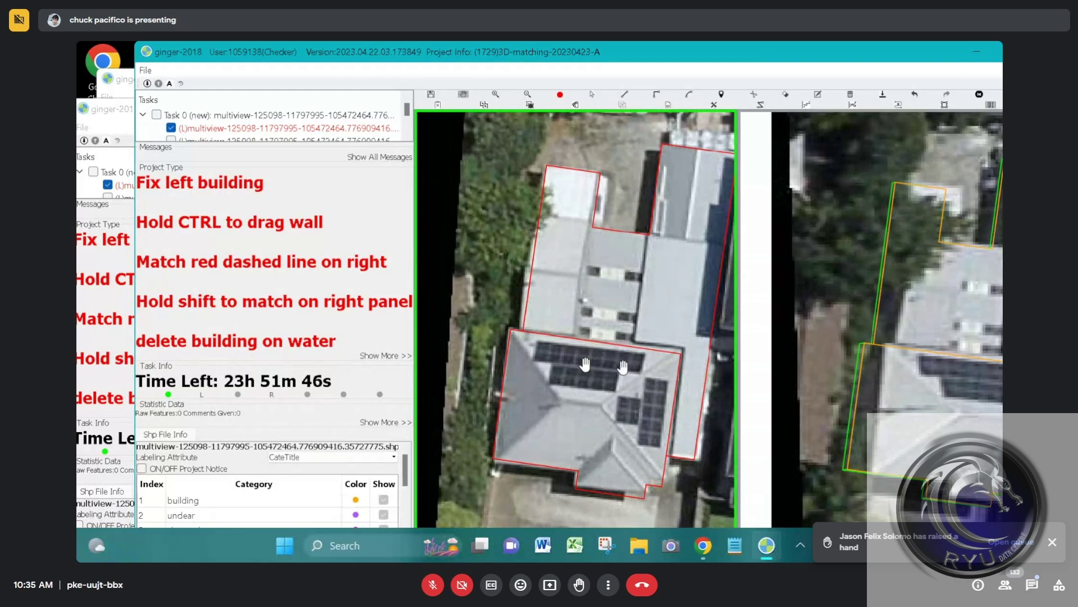
pyautogui.press('Escape')
pyautogui.click(587, 366)
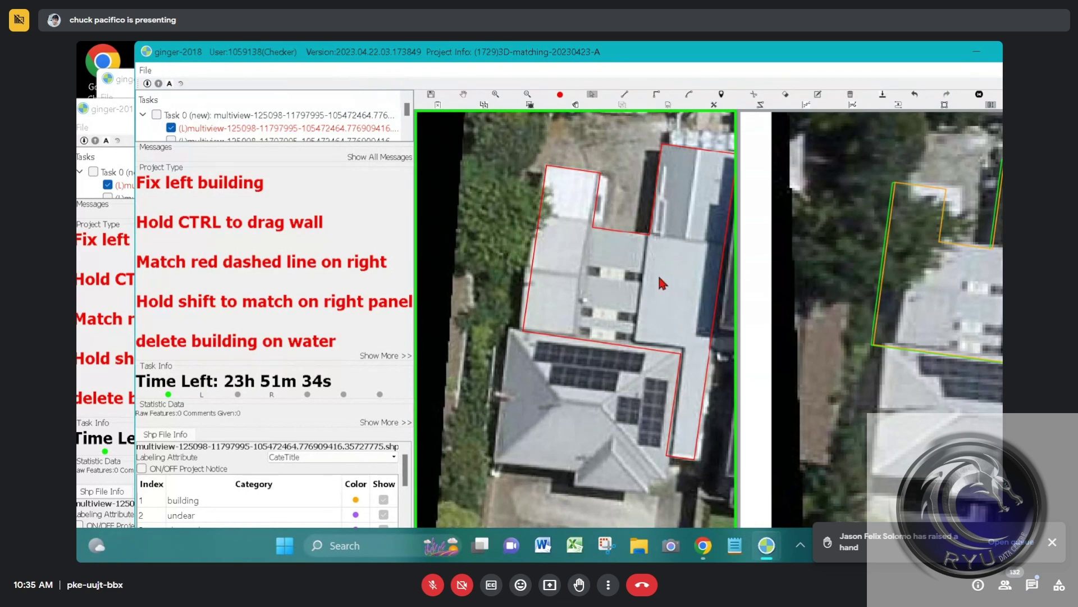
# Step: Split the light-roofed buildings' footprint along the roof joints into western, middle and eastern sections
pyautogui.click(645, 234)
pyautogui.click(631, 364)
pyautogui.rightClick(637, 389)
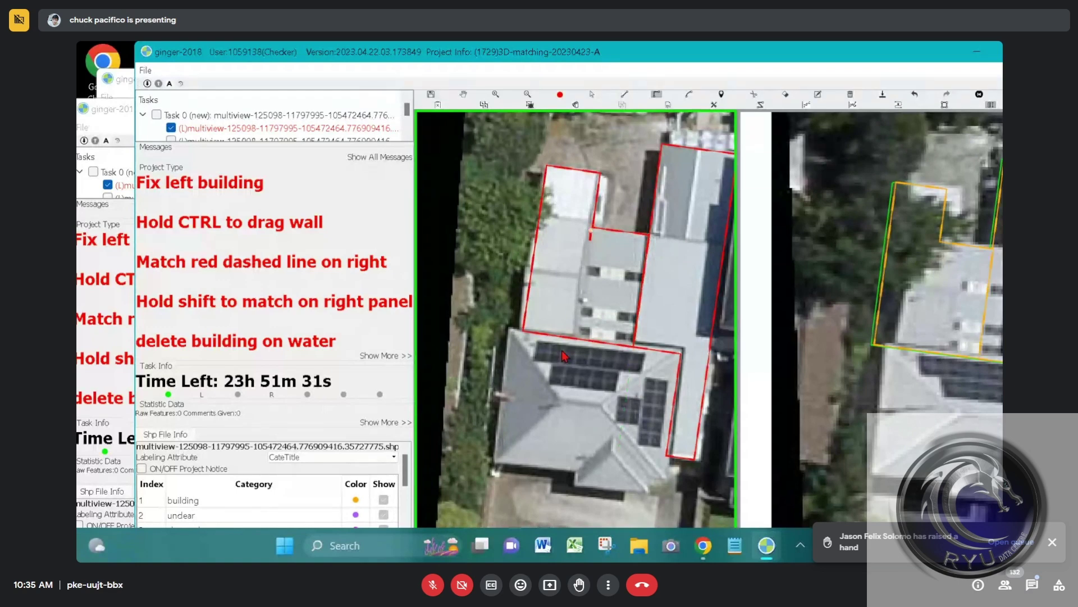
pyautogui.click(593, 228)
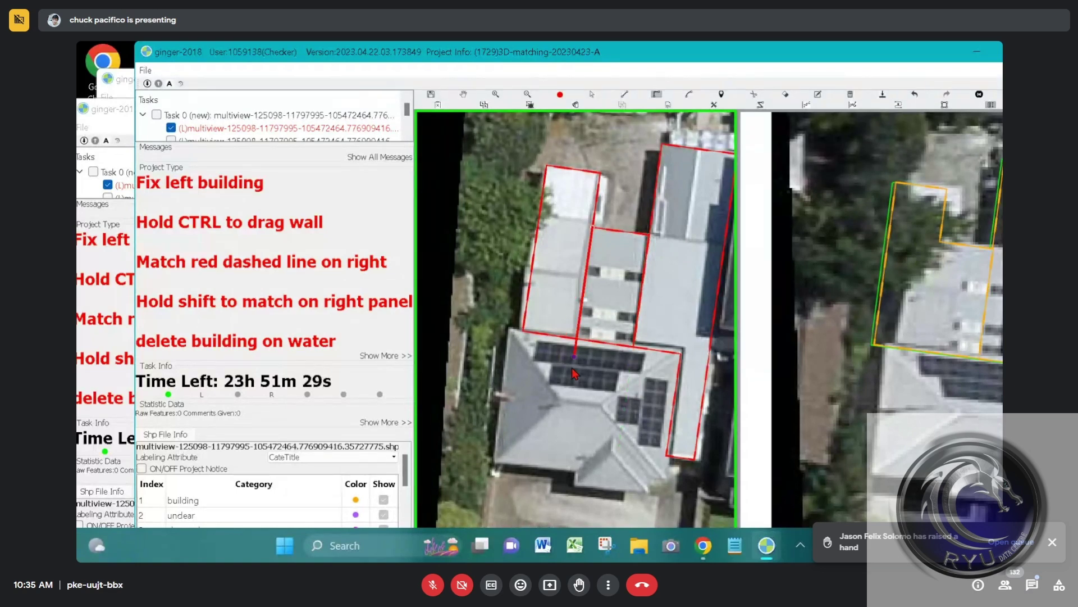
pyautogui.rightClick(597, 225)
# Step: Split the small northern roof off the western section and the ribbed northern roof off the eastern section
pyautogui.click(595, 222)
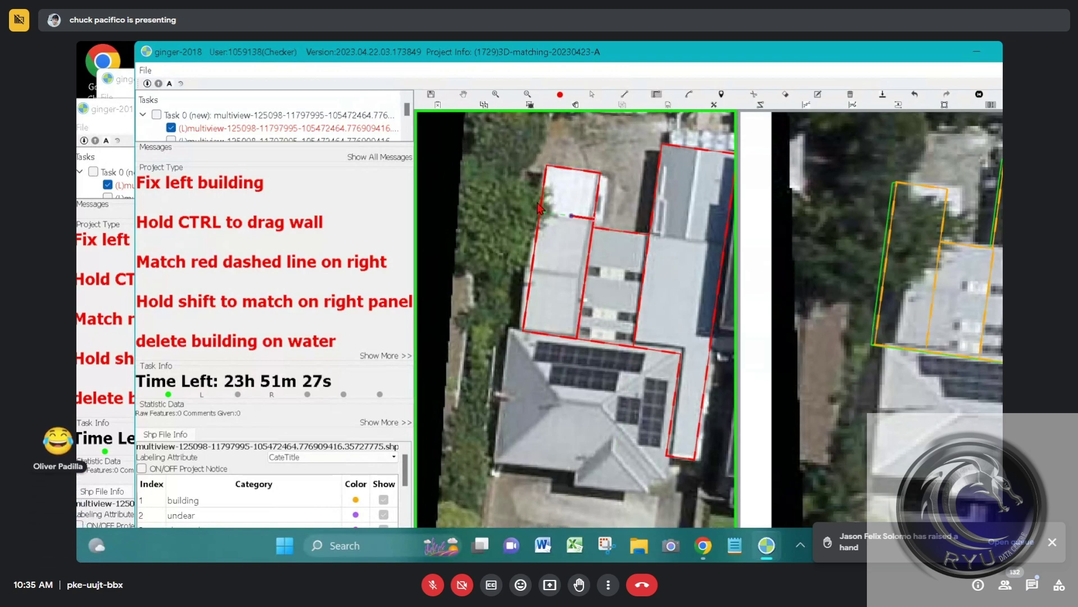
pyautogui.rightClick(538, 210)
pyautogui.click(652, 237)
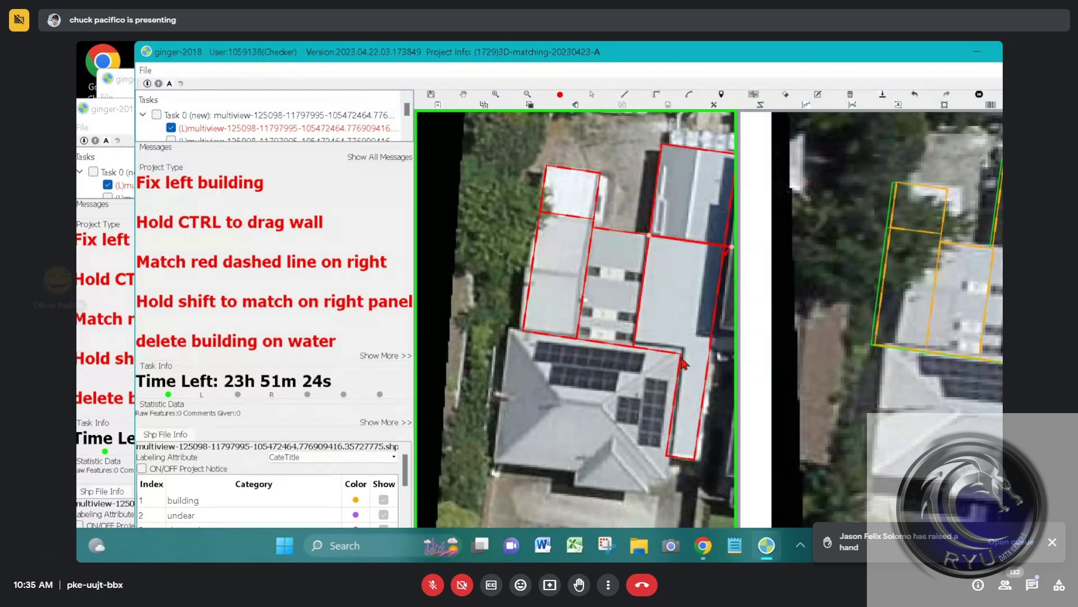
pyautogui.rightClick(652, 237)
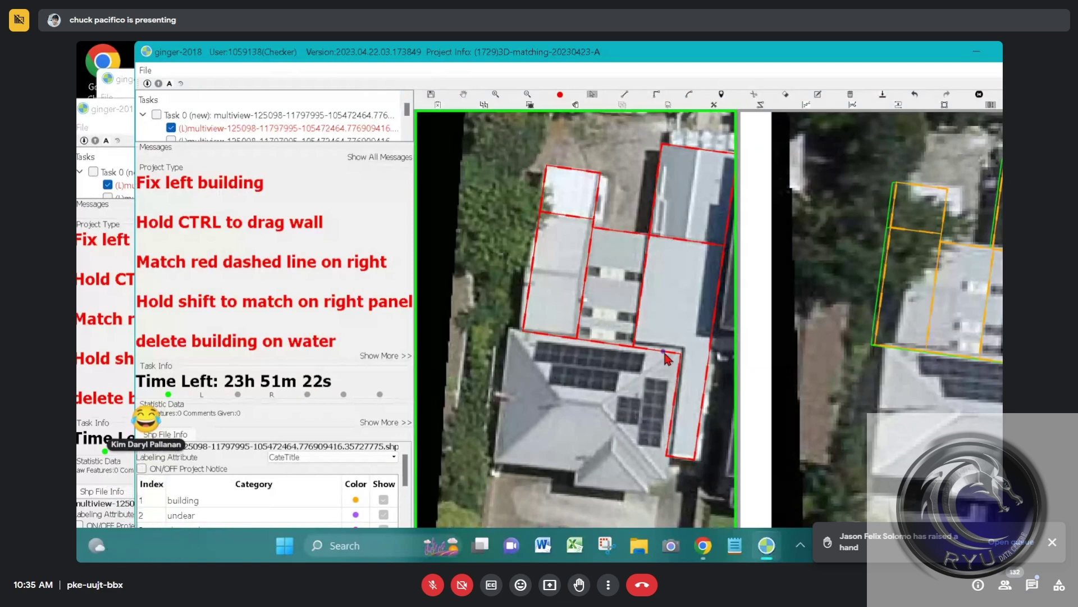
# Step: Align the eastern section's boundary with the northeastern roof corner of the solar-panelled house
pyautogui.moveTo(664, 353); pyautogui.dragTo(665, 346)
pyautogui.click(463, 94)
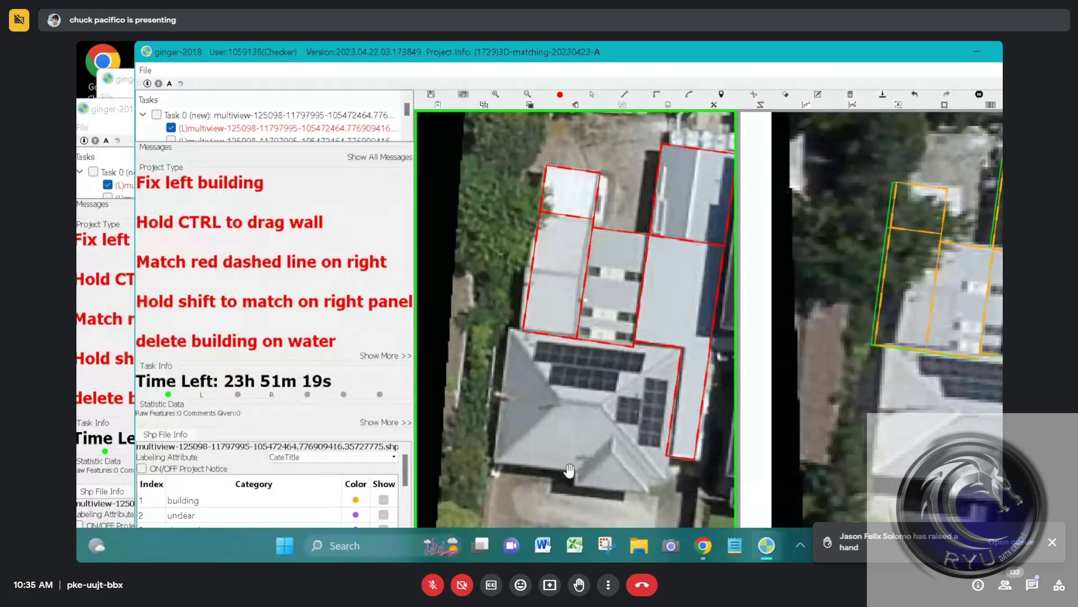
pyautogui.press('Escape')
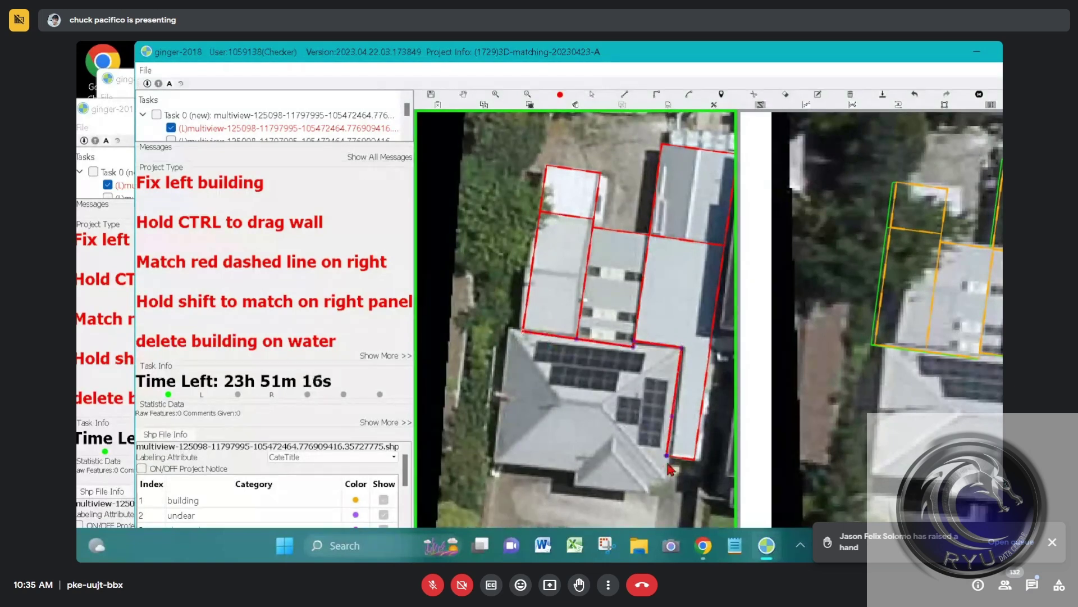
# Step: Compare the split sections with the roofs in both images, then select all of them and delete them
pyautogui.scroll(-2, 626, 411)
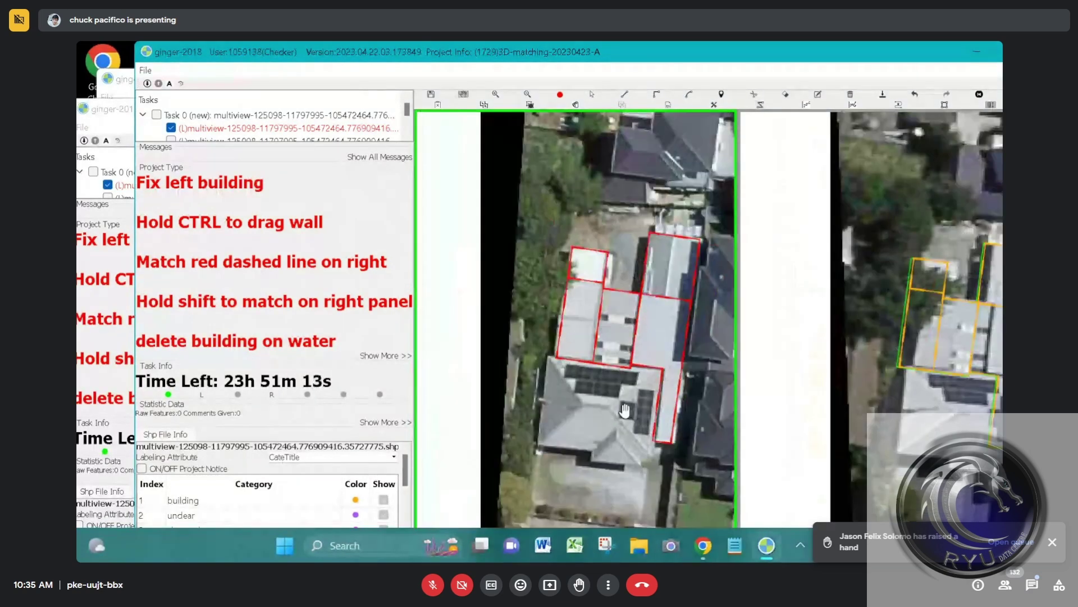
pyautogui.moveTo(625, 410); pyautogui.dragTo(555, 354)
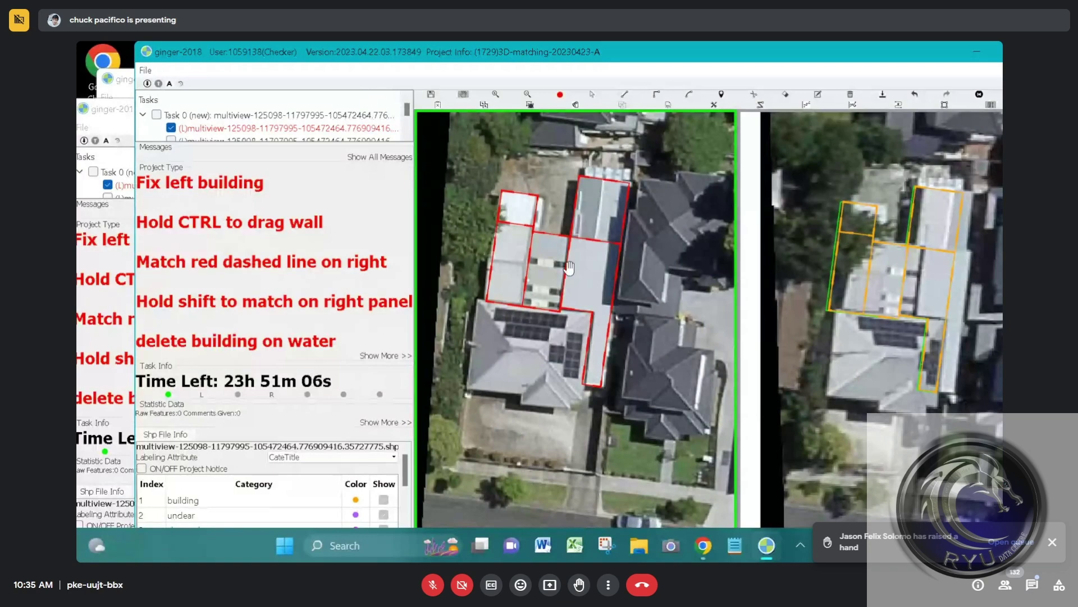
pyautogui.scroll(2, 552, 250)
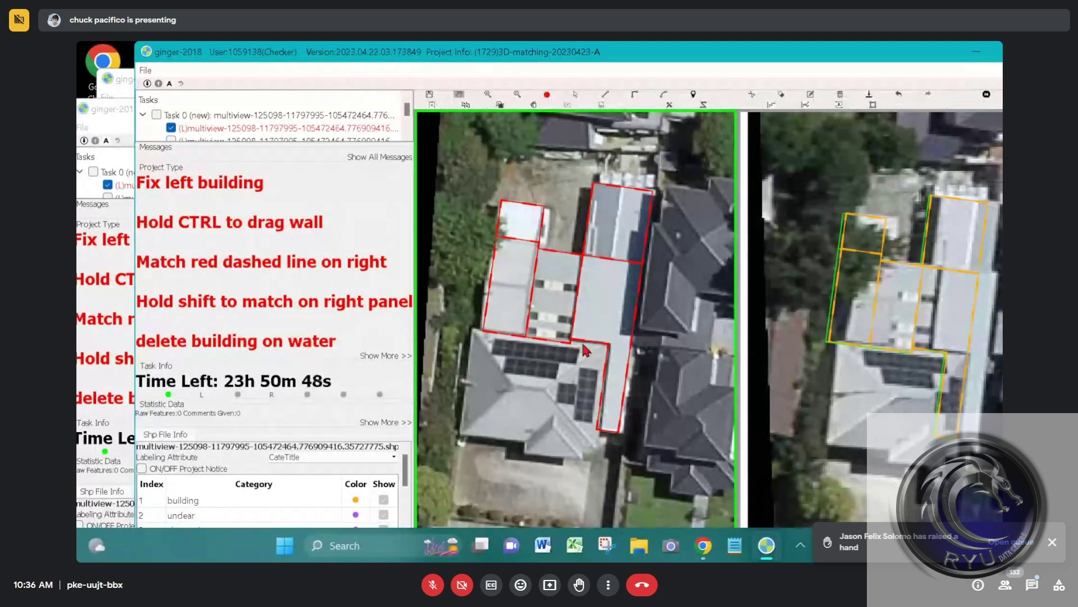
pyautogui.moveTo(456, 196); pyautogui.dragTo(661, 386)
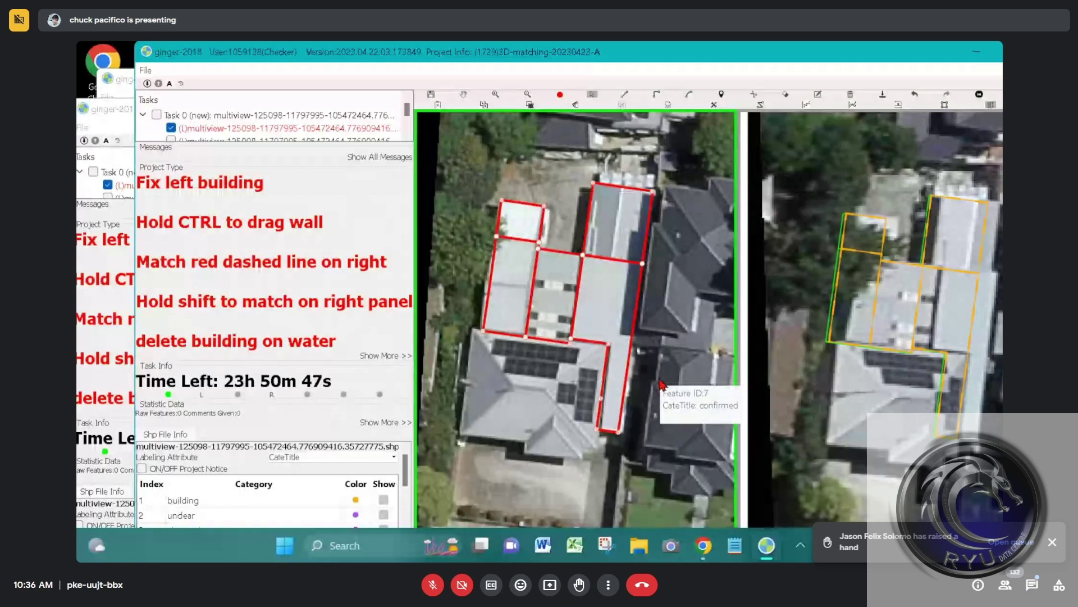
pyautogui.press('Delete')
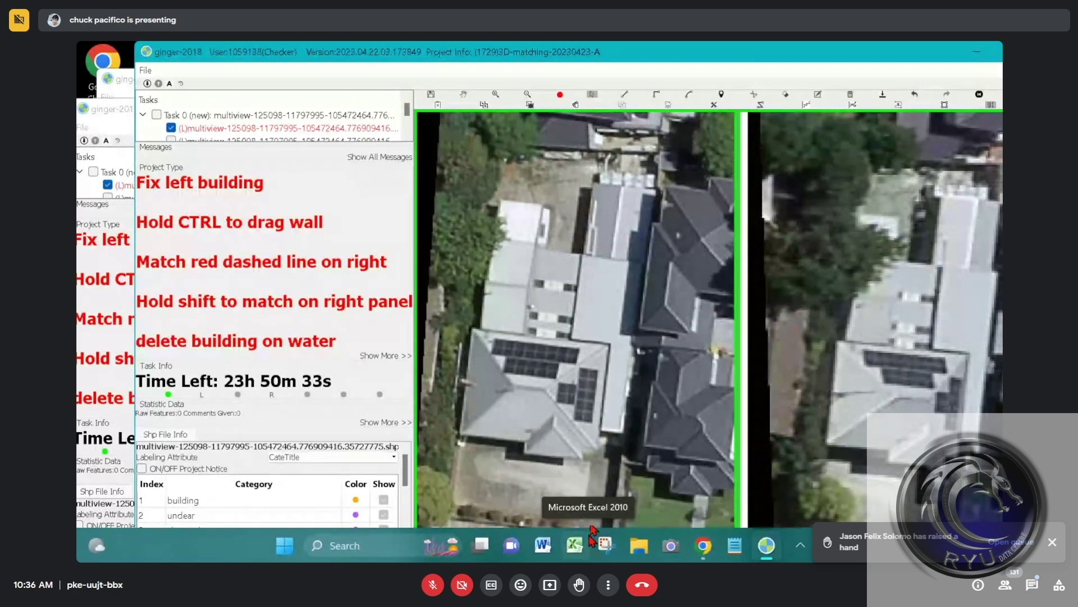
# Step: Inspect the existing footprints of the two dark-roofed houses, the grey hip-roofed house and the northern gabled house in both images
pyautogui.scroll(-5, 609, 522)
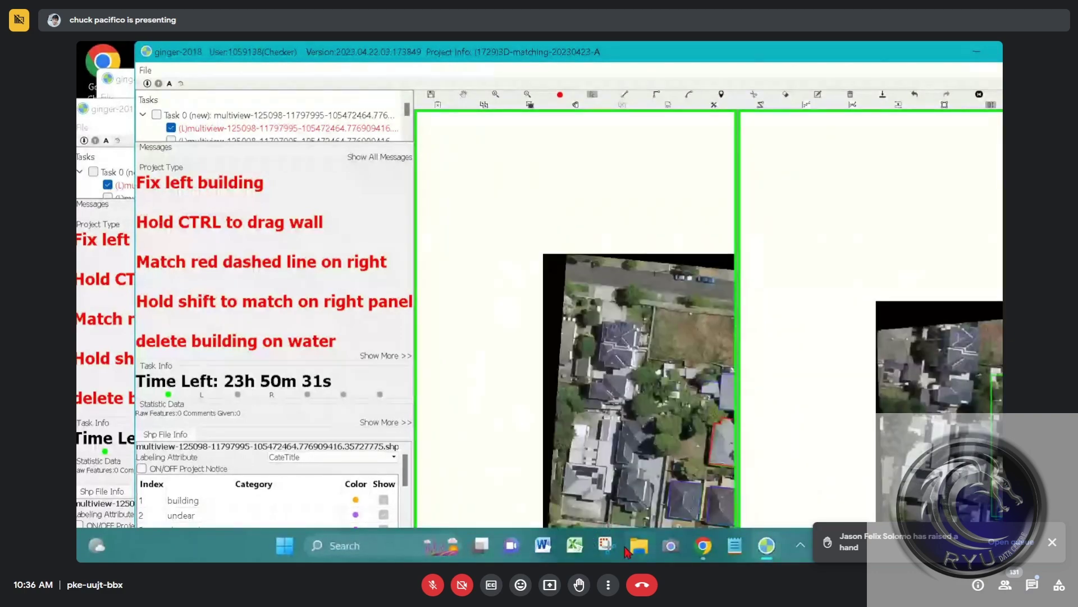
pyautogui.press('space')
pyautogui.moveTo(711, 505); pyautogui.dragTo(483, 347)
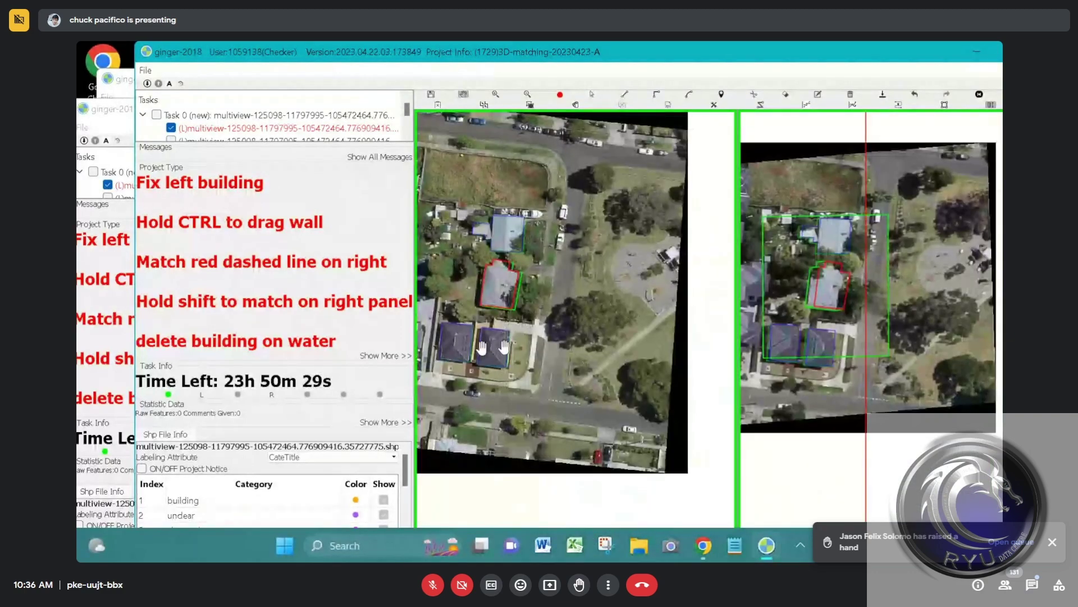
pyautogui.scroll(4, 484, 337)
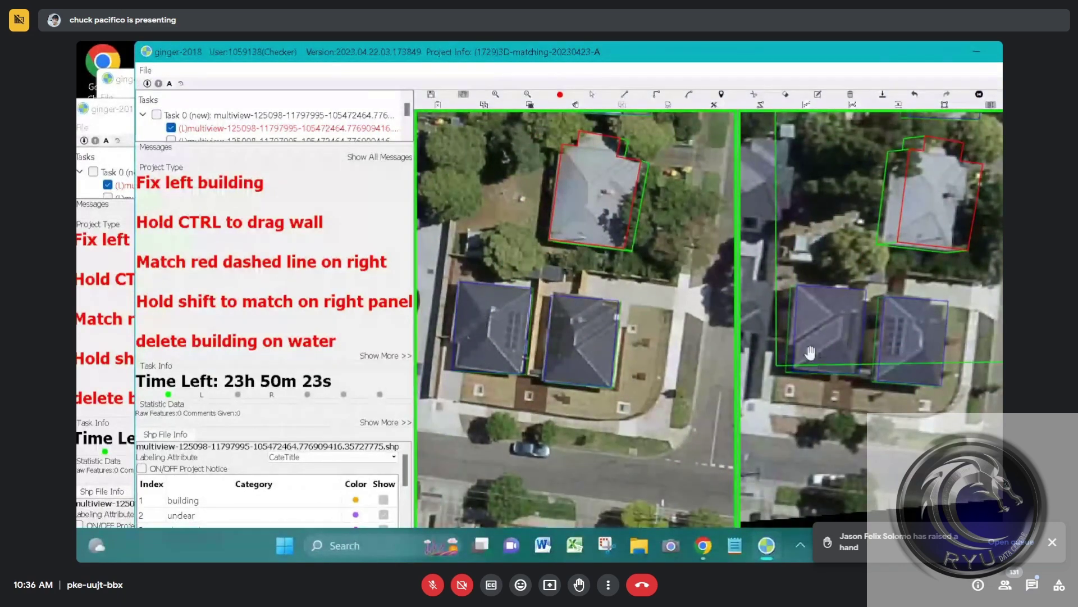
pyautogui.press('Right')
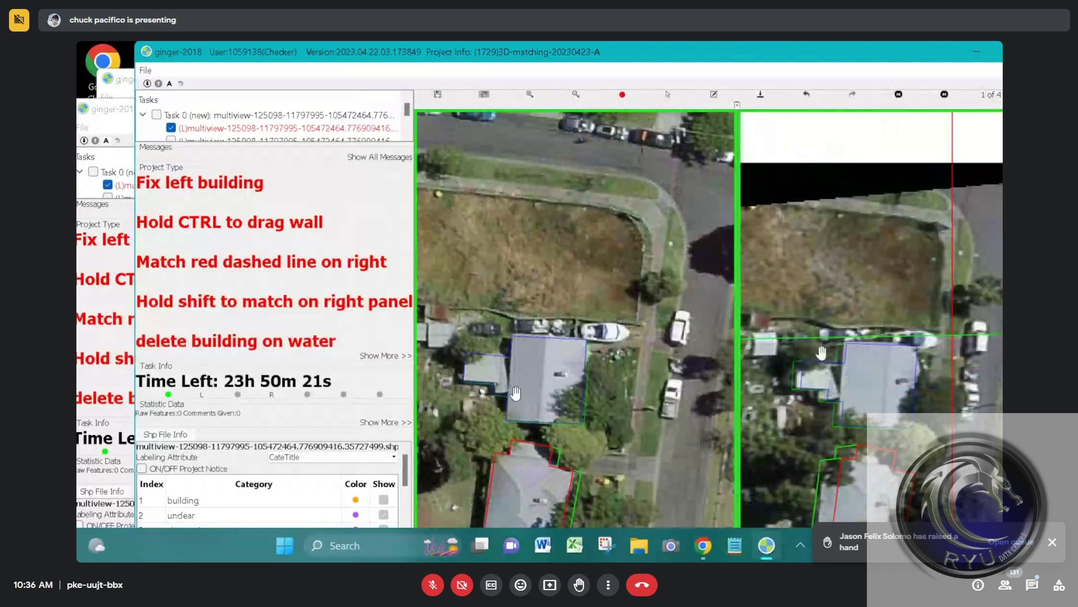
pyautogui.press('Left')
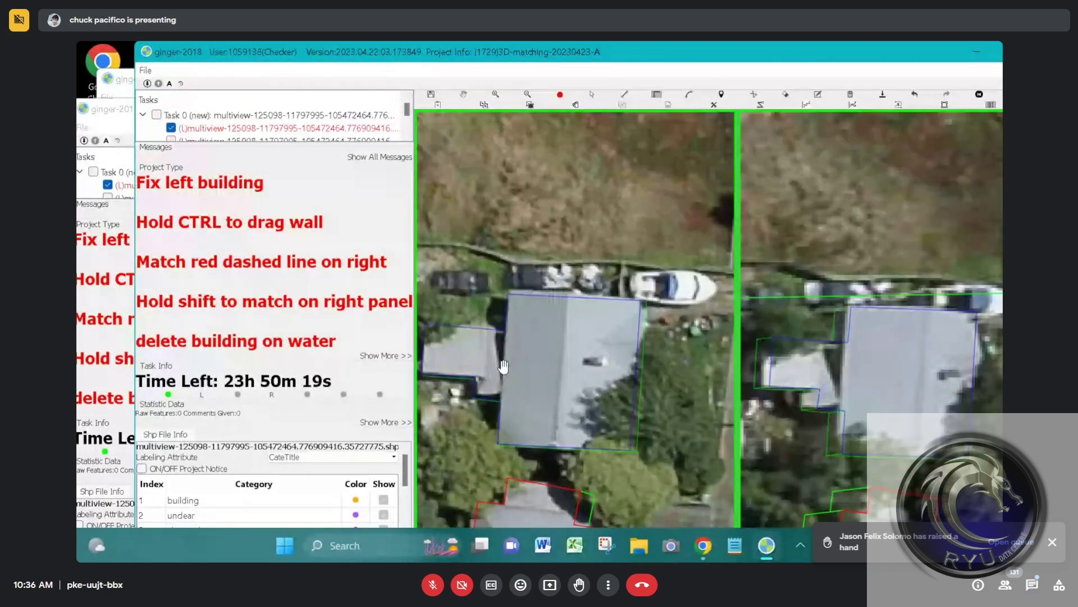
pyautogui.moveTo(531, 343); pyautogui.dragTo(546, 335)
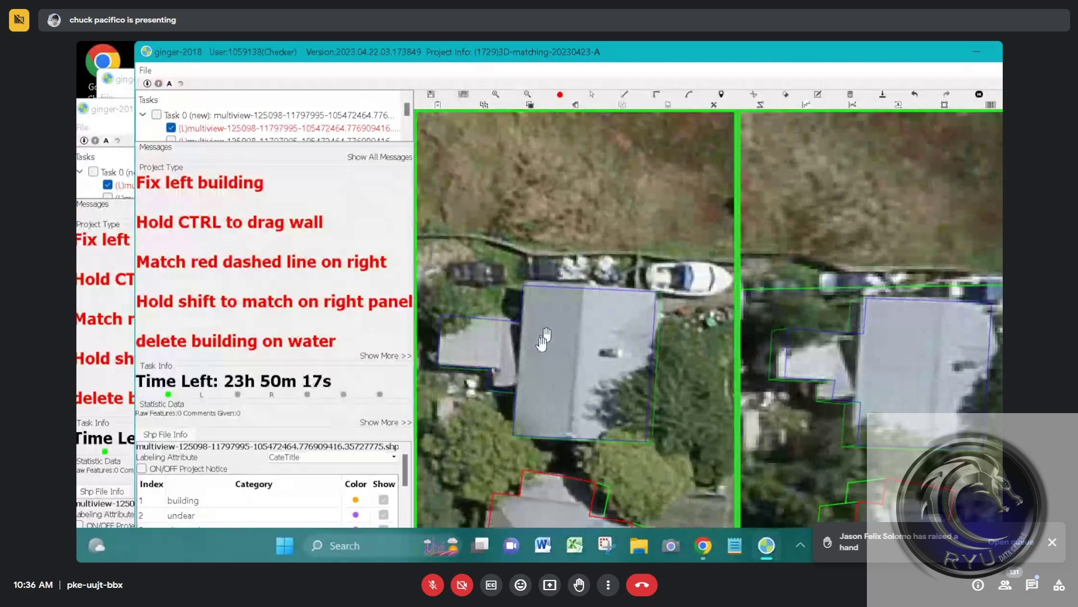
pyautogui.scroll(-2, 504, 377)
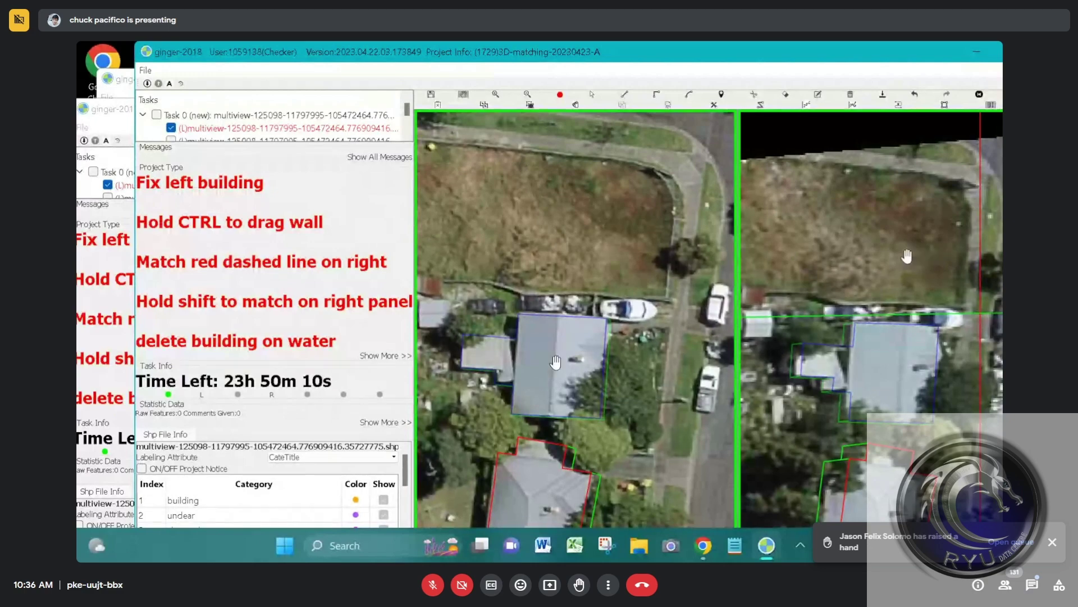
pyautogui.moveTo(522, 510); pyautogui.dragTo(524, 372)
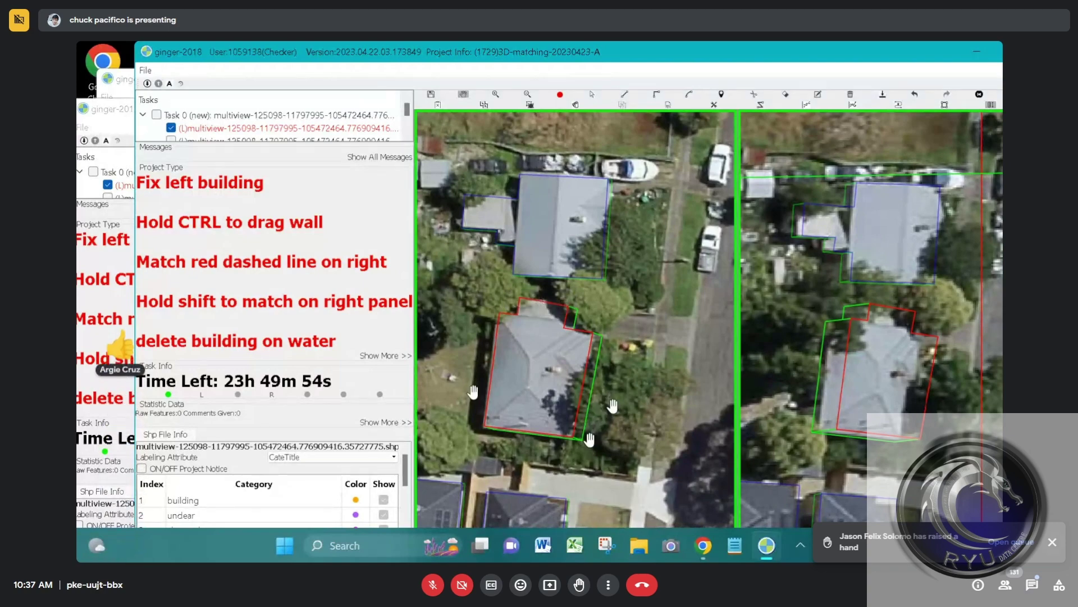
# Step: Switch to Google Meet and look through the meeting's participant list
pyautogui.click(1006, 584)
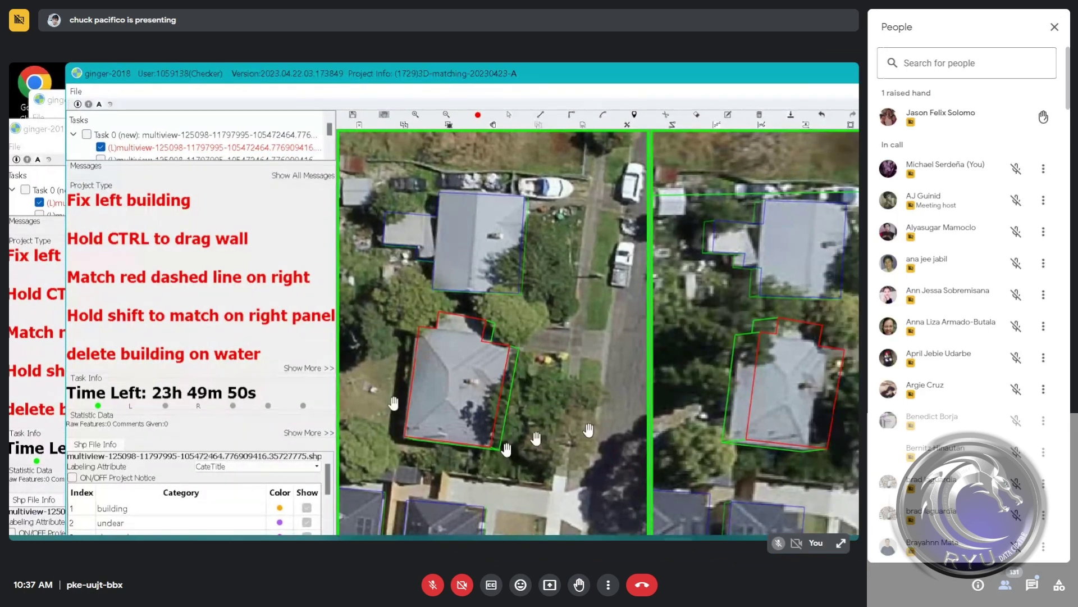
pyautogui.scroll(-3, 969, 303)
pyautogui.scroll(3, 968, 303)
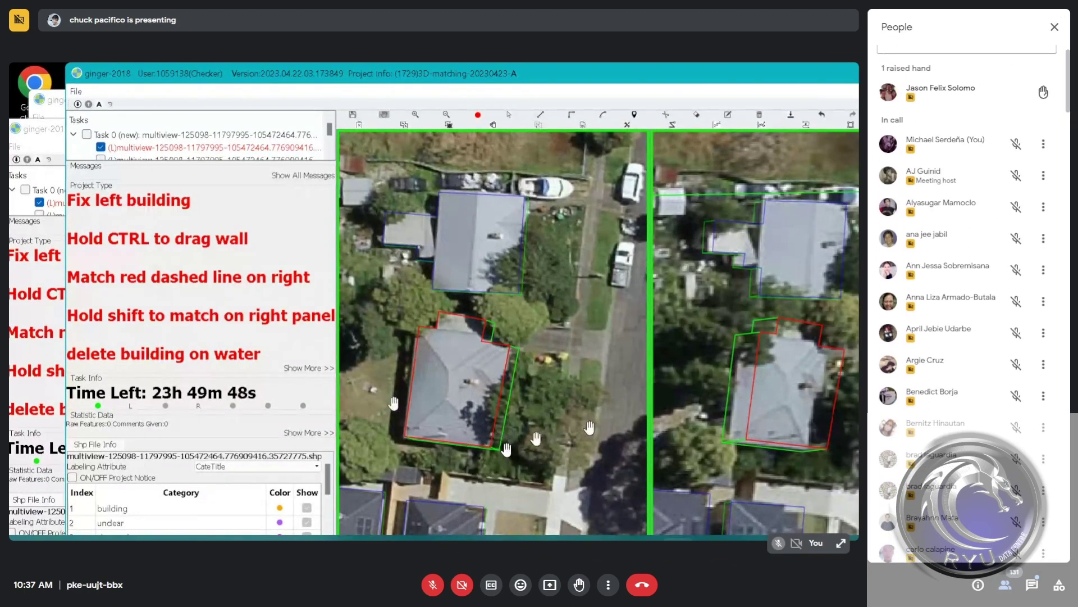
pyautogui.scroll(1, 968, 304)
pyautogui.scroll(-4, 968, 304)
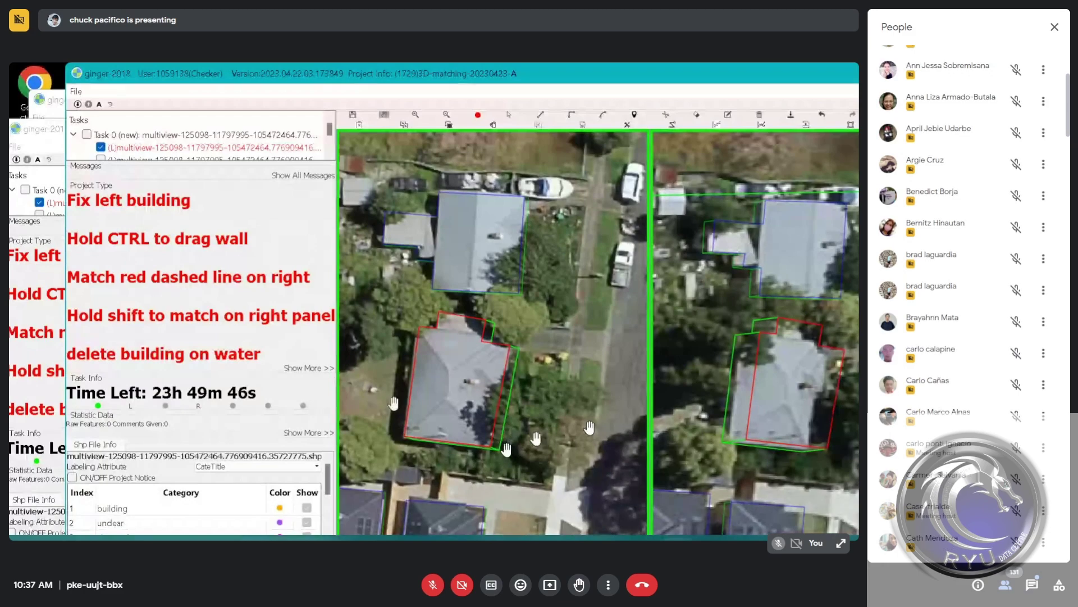
pyautogui.scroll(-4, 968, 304)
pyautogui.scroll(-4, 968, 304)
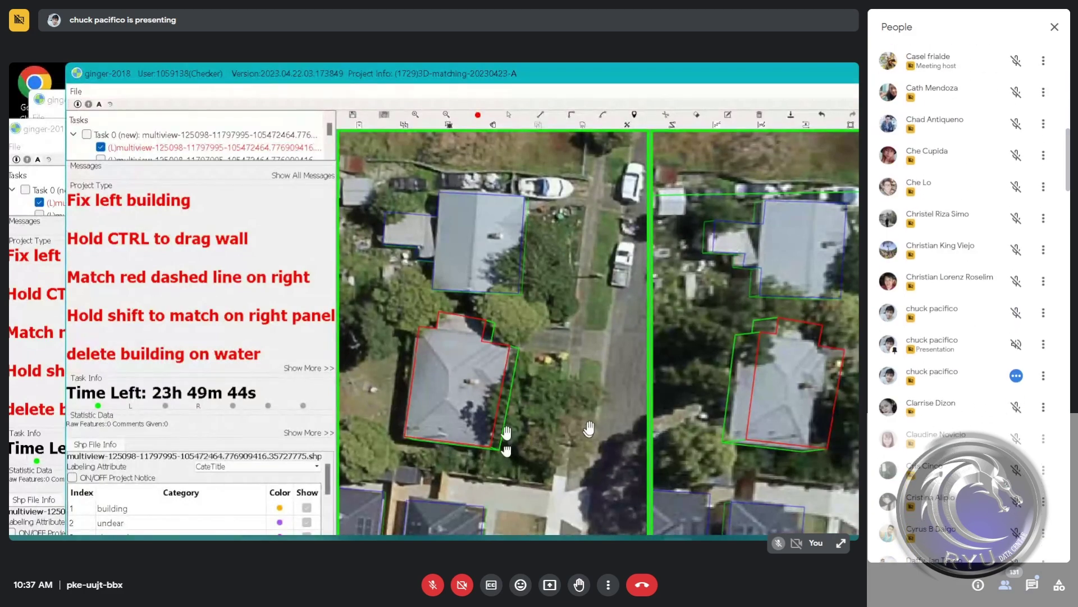
pyautogui.scroll(-8, 969, 303)
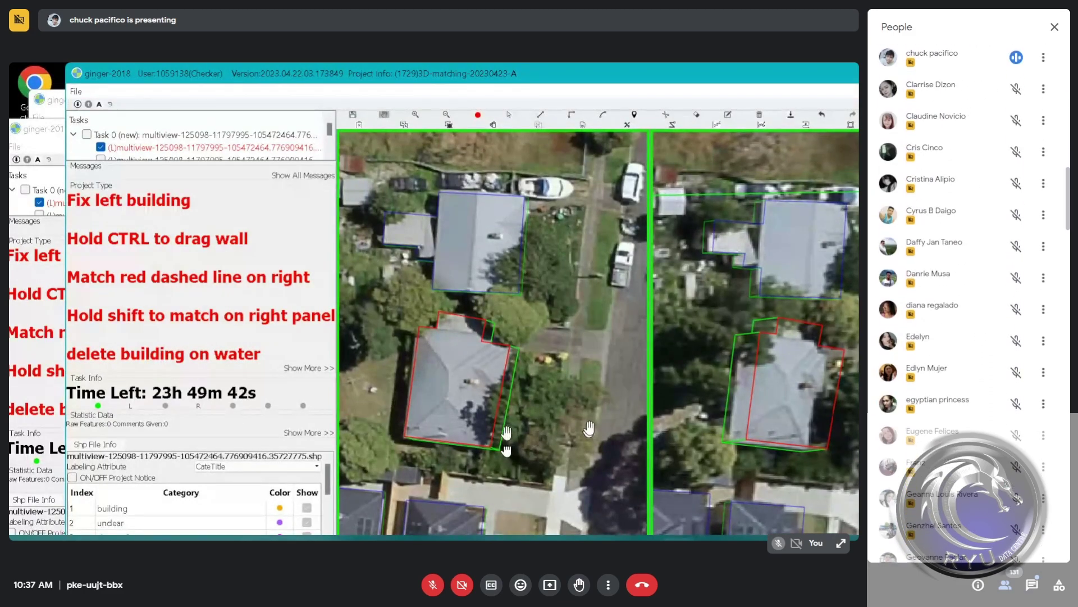
pyautogui.scroll(-2, 968, 304)
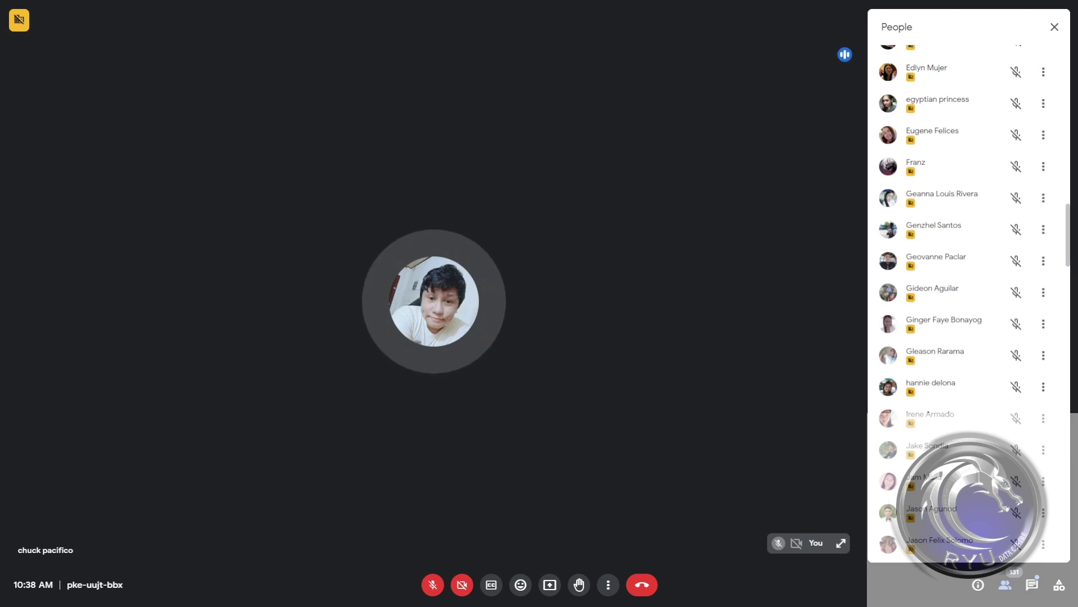
# Step: Find the shared presentation in the participant list, pin it to the screen and close the side panel
pyautogui.click(1032, 584)
pyautogui.click(1032, 585)
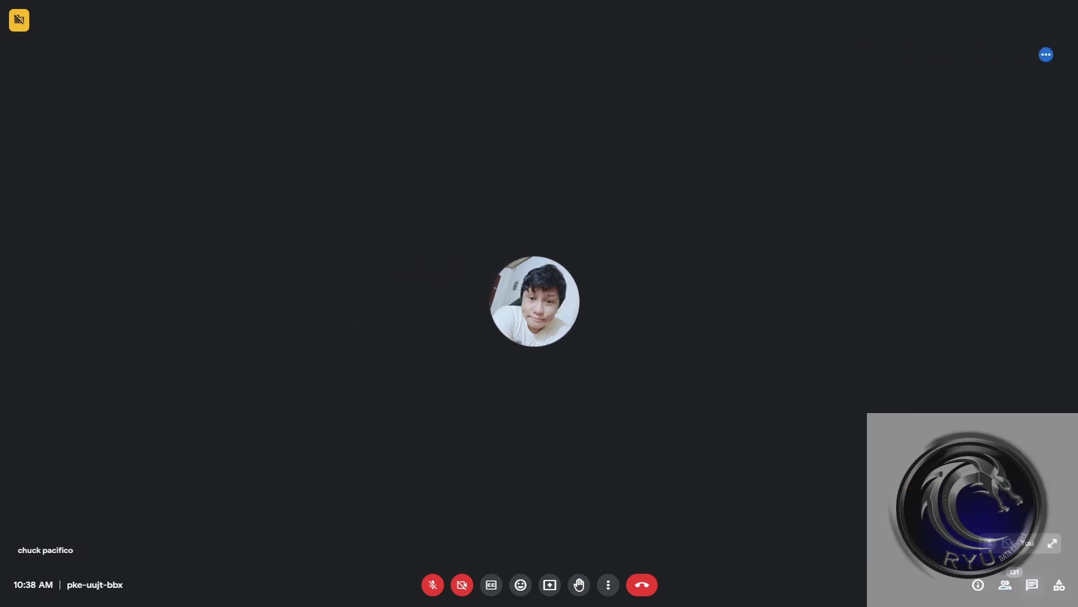
pyautogui.click(1006, 585)
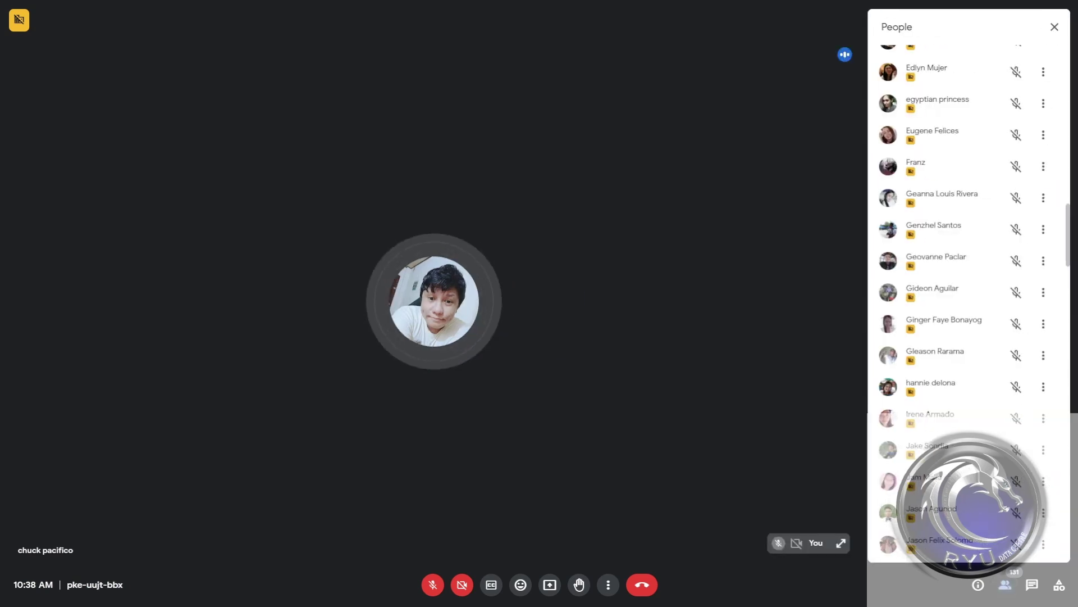
pyautogui.scroll(-15, 969, 303)
pyautogui.scroll(-20, 969, 303)
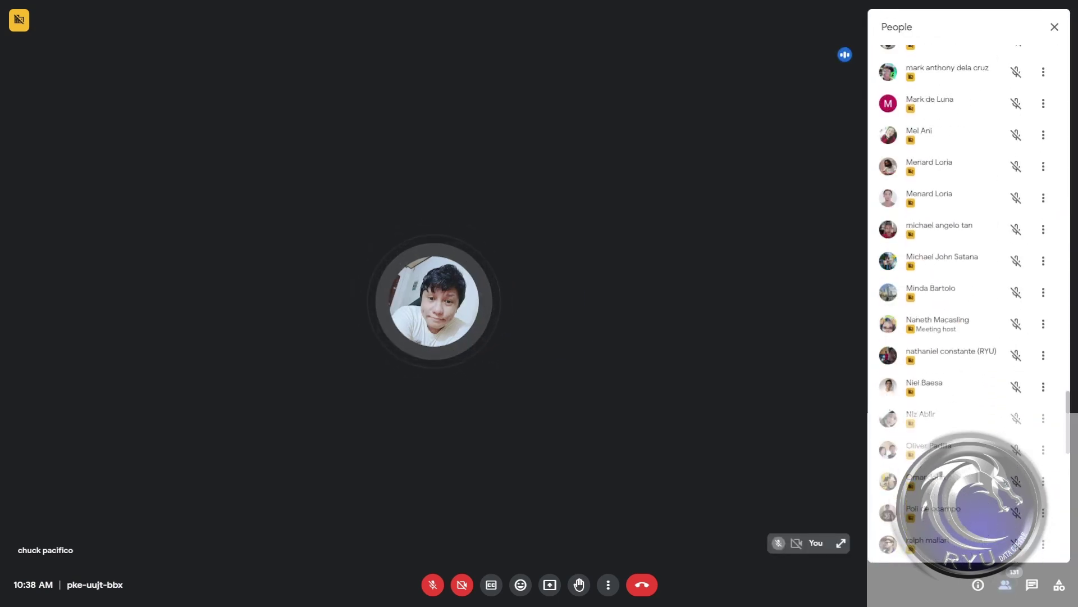
pyautogui.scroll(20, 969, 304)
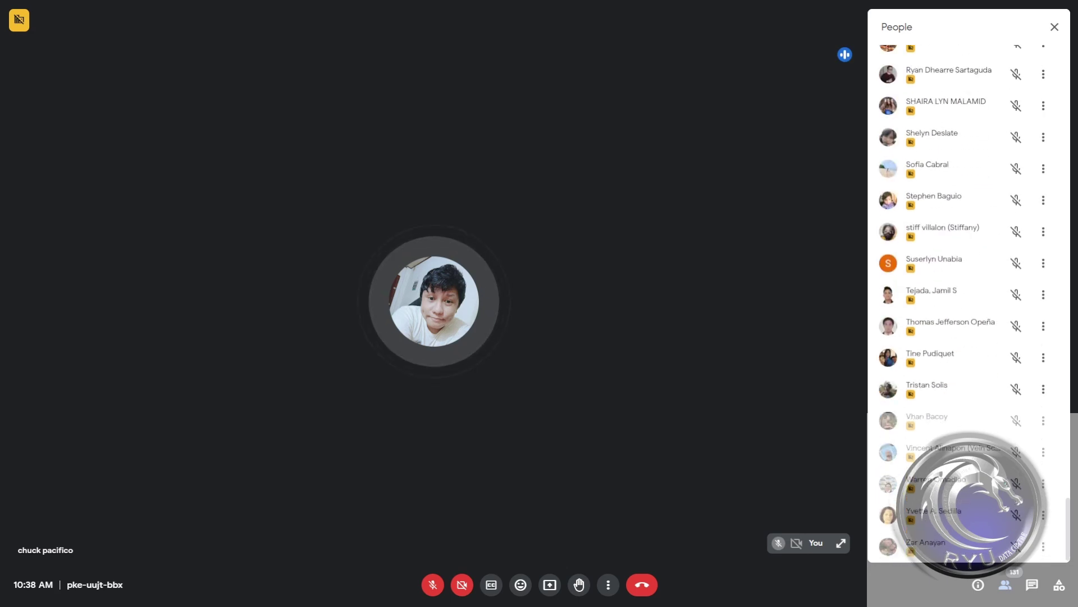
pyautogui.scroll(15, 969, 303)
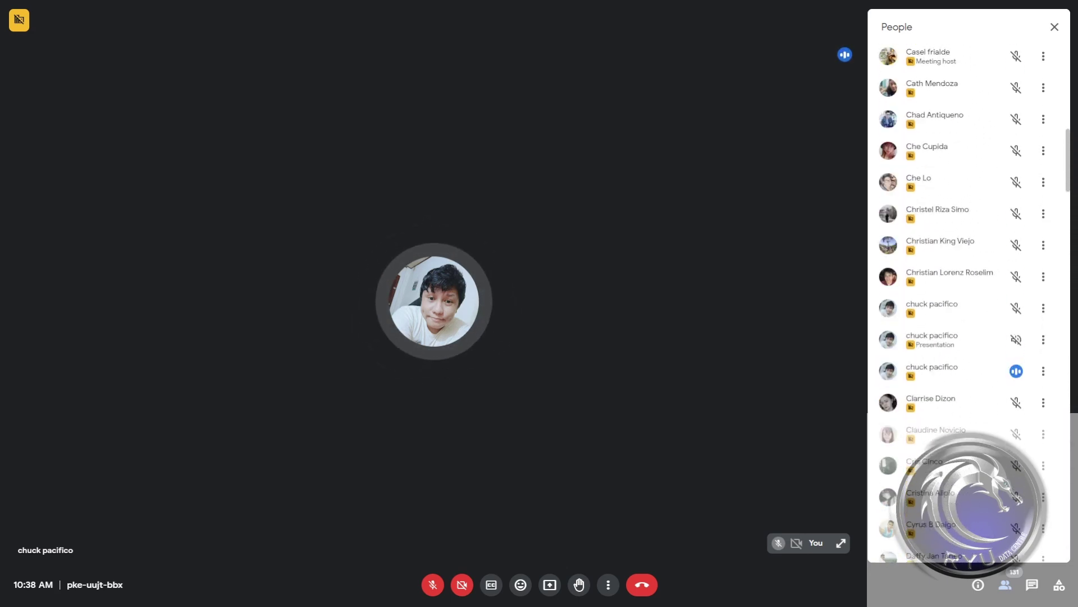
pyautogui.click(1043, 339)
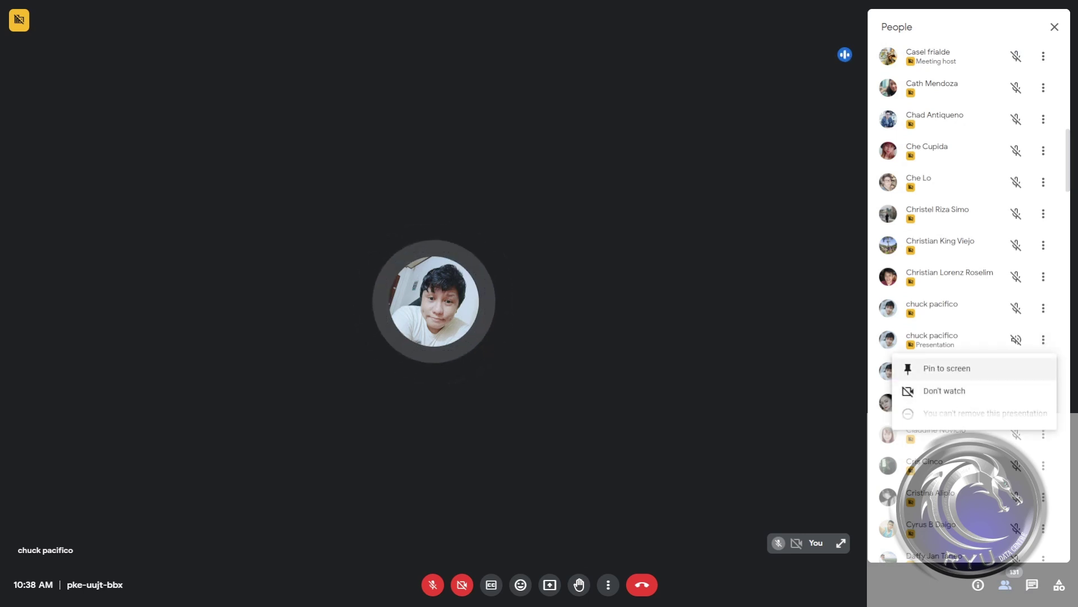
pyautogui.click(947, 368)
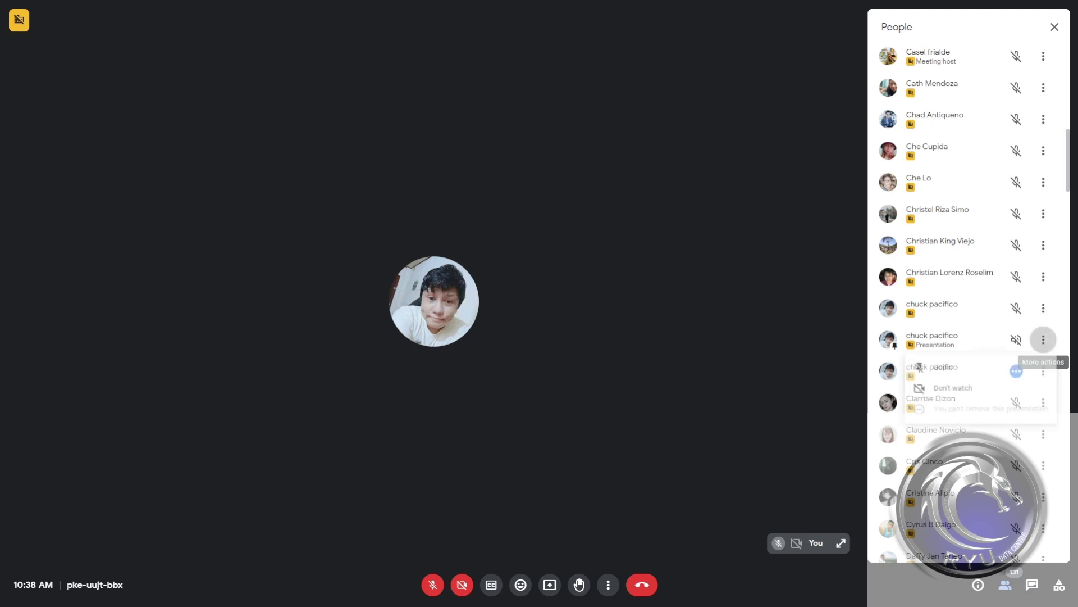
pyautogui.click(1044, 339)
pyautogui.click(934, 368)
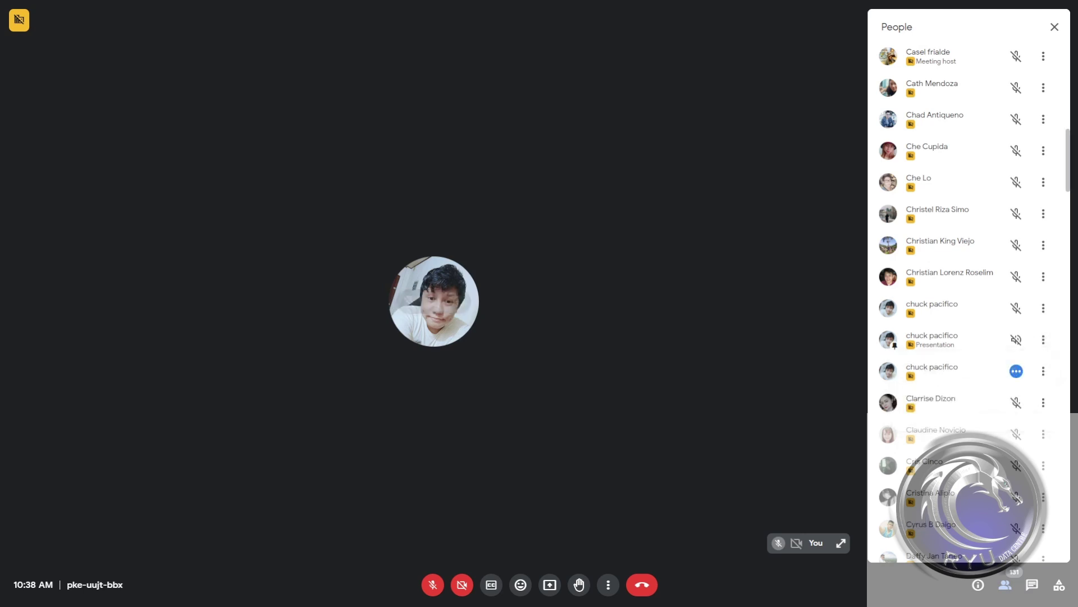
pyautogui.click(1032, 585)
pyautogui.click(1032, 585)
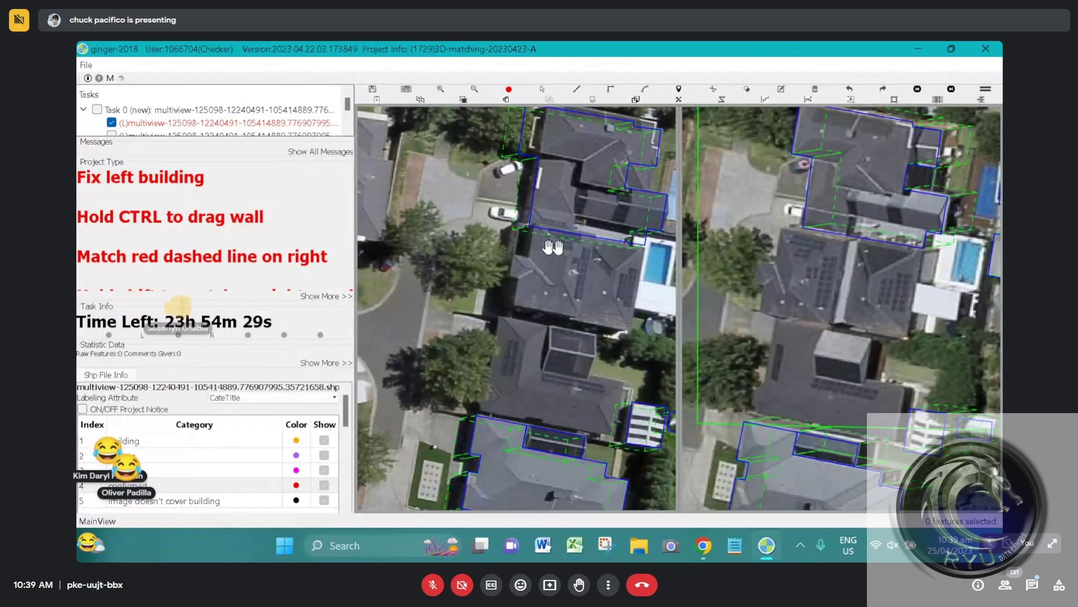
# Step: Hide the 12003371 layers and the right-image 12148579 layer that overlay the northern dark-roofed house
pyautogui.scroll(2, 553, 248)
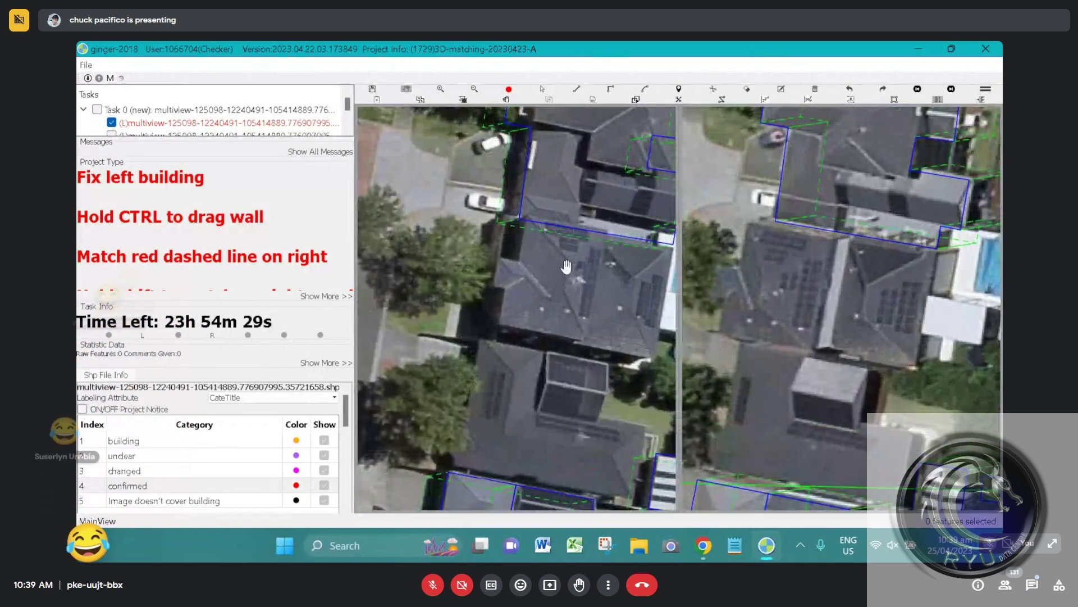
pyautogui.moveTo(602, 143); pyautogui.dragTo(515, 187)
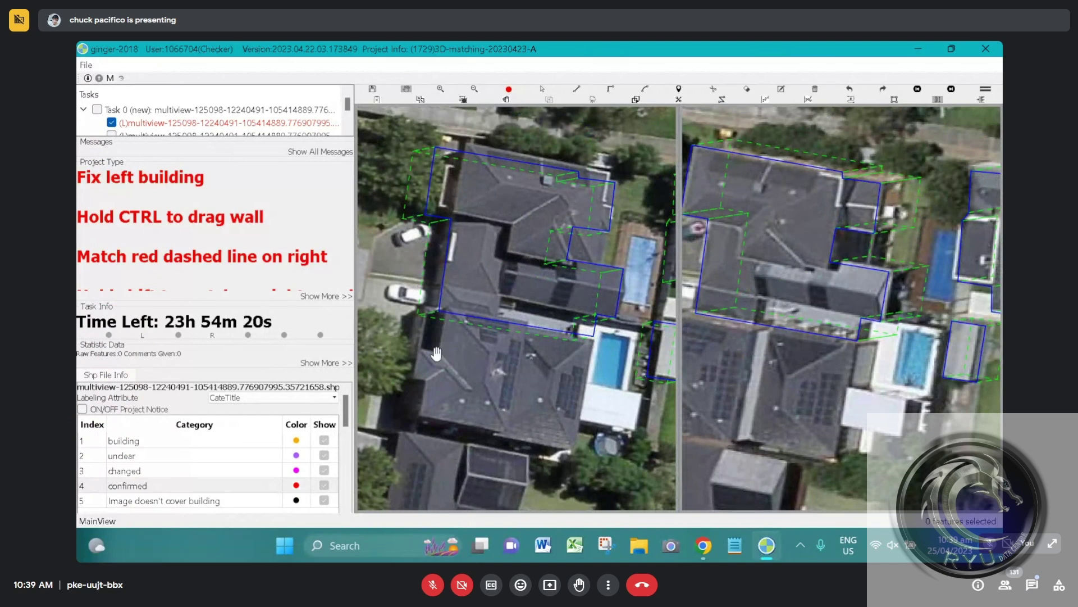
pyautogui.scroll(-1, 156, 128)
pyautogui.scroll(-3, 156, 127)
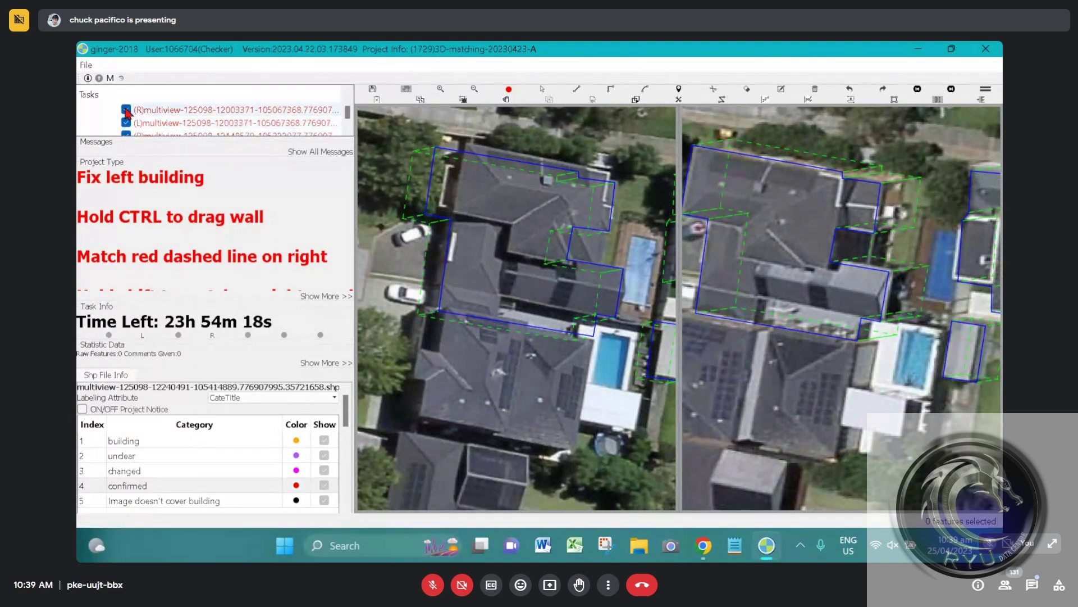
pyautogui.click(126, 109)
pyautogui.click(126, 123)
pyautogui.scroll(-1, 126, 123)
pyautogui.click(126, 110)
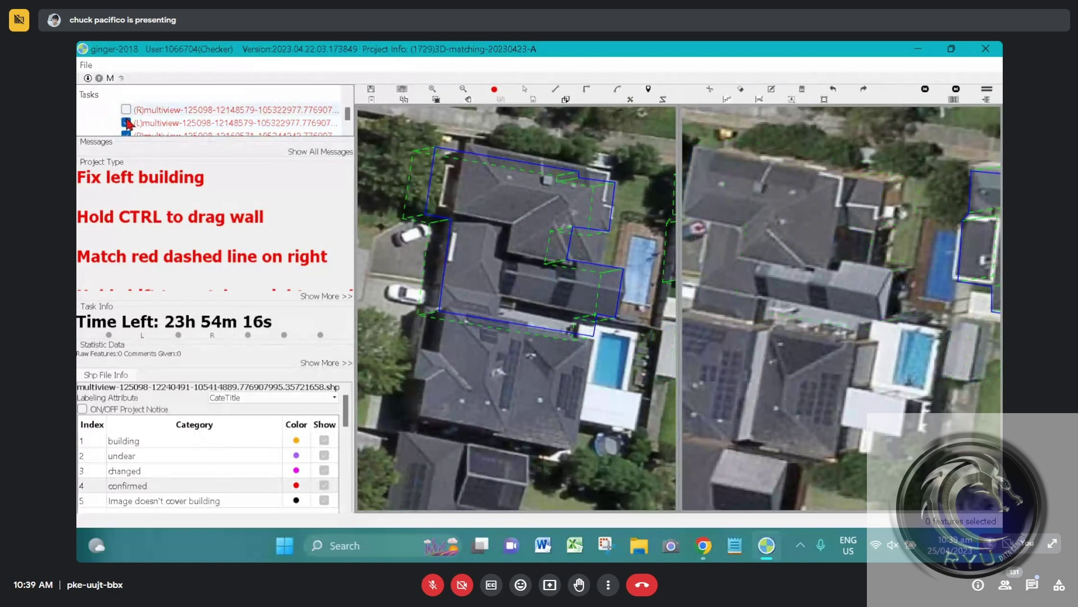
pyautogui.click(127, 123)
pyautogui.click(126, 123)
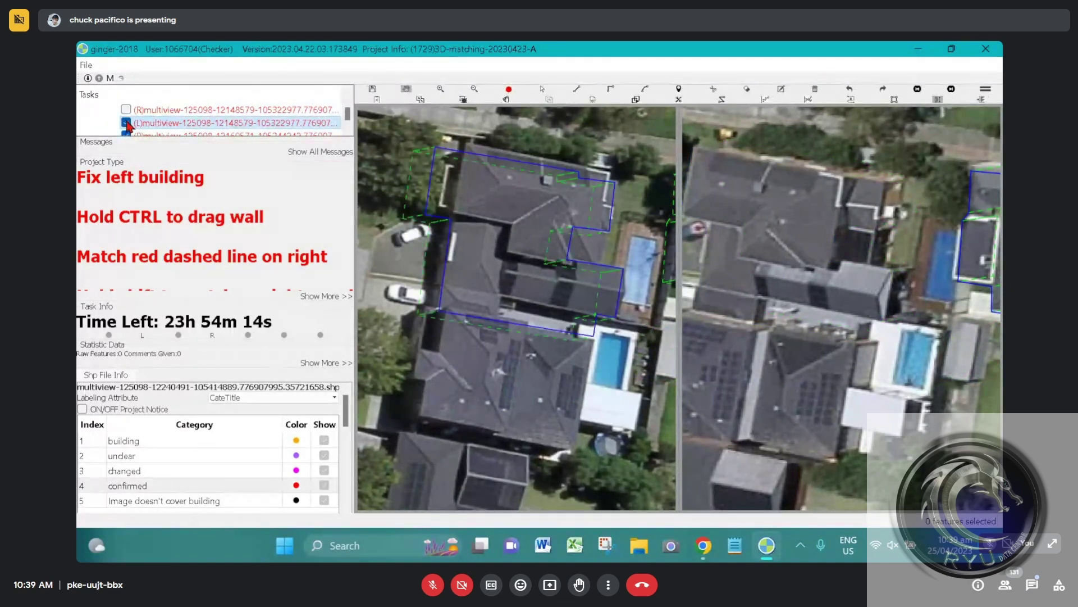
pyautogui.rightClick(145, 124)
pyautogui.click(216, 196)
pyautogui.moveTo(449, 167); pyautogui.dragTo(592, 280)
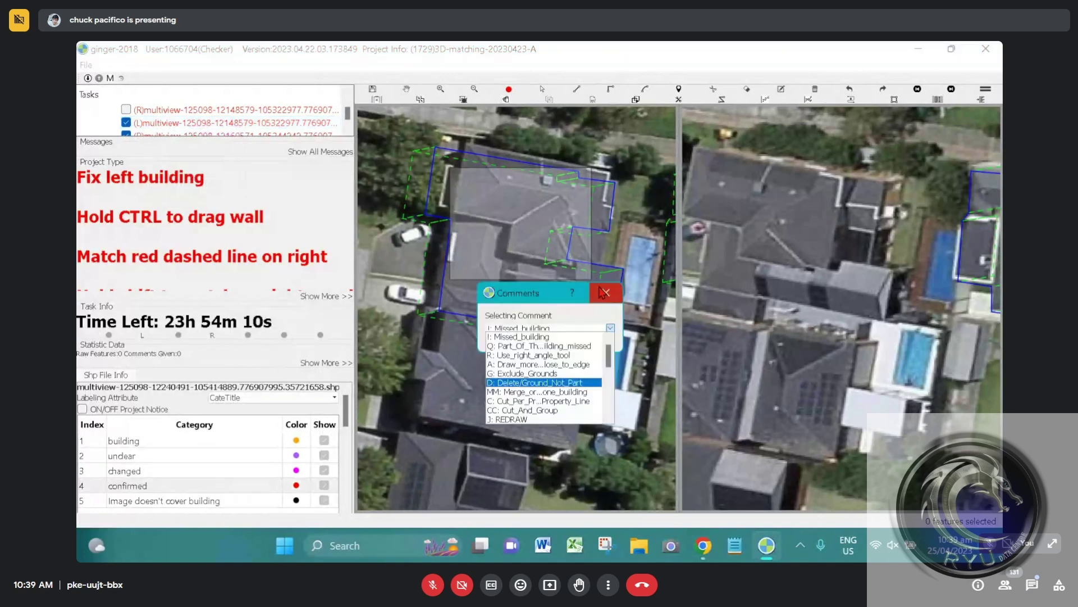
pyautogui.click(603, 292)
pyautogui.scroll(-2, 211, 112)
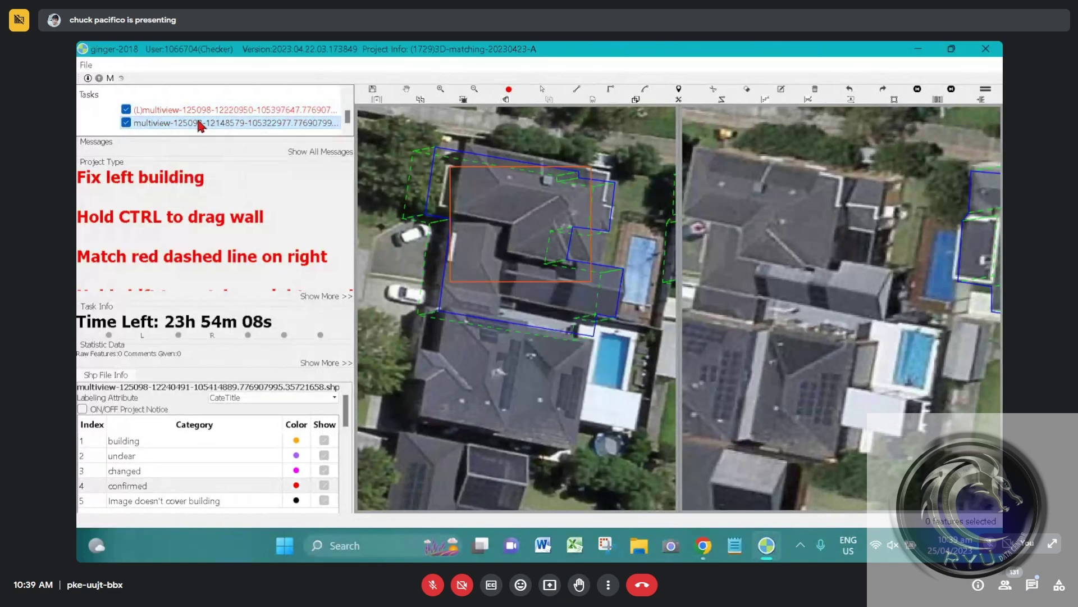
pyautogui.rightClick(199, 122)
pyautogui.click(242, 194)
# Step: Trace the northern house's L-shaped main roof in the left image with square corners and adjust its southern wall to the roof edge
pyautogui.press('r')
pyautogui.click(467, 144)
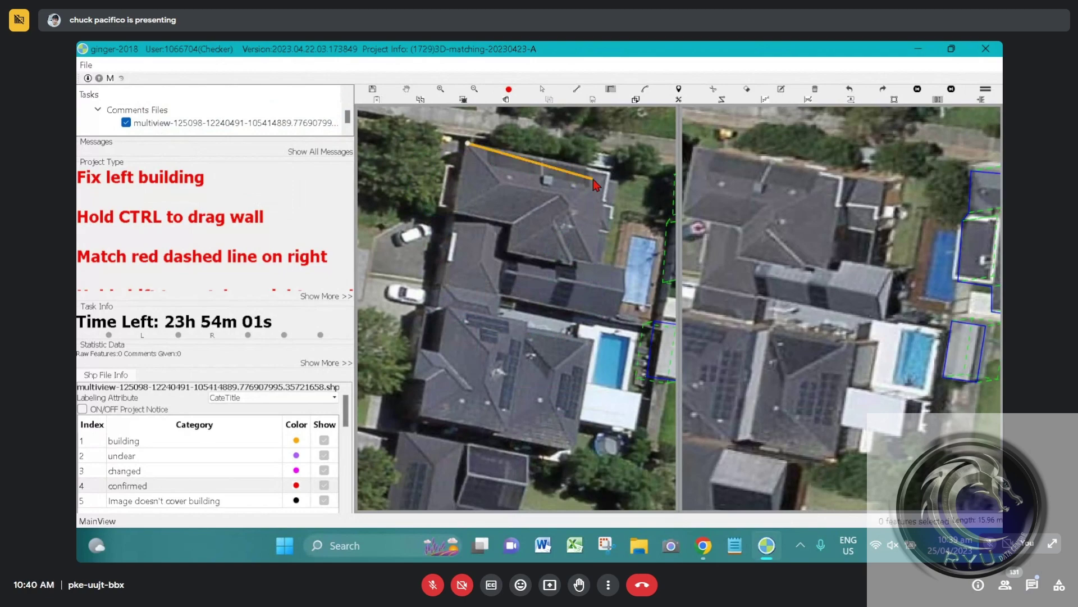
pyautogui.scroll(1, 595, 184)
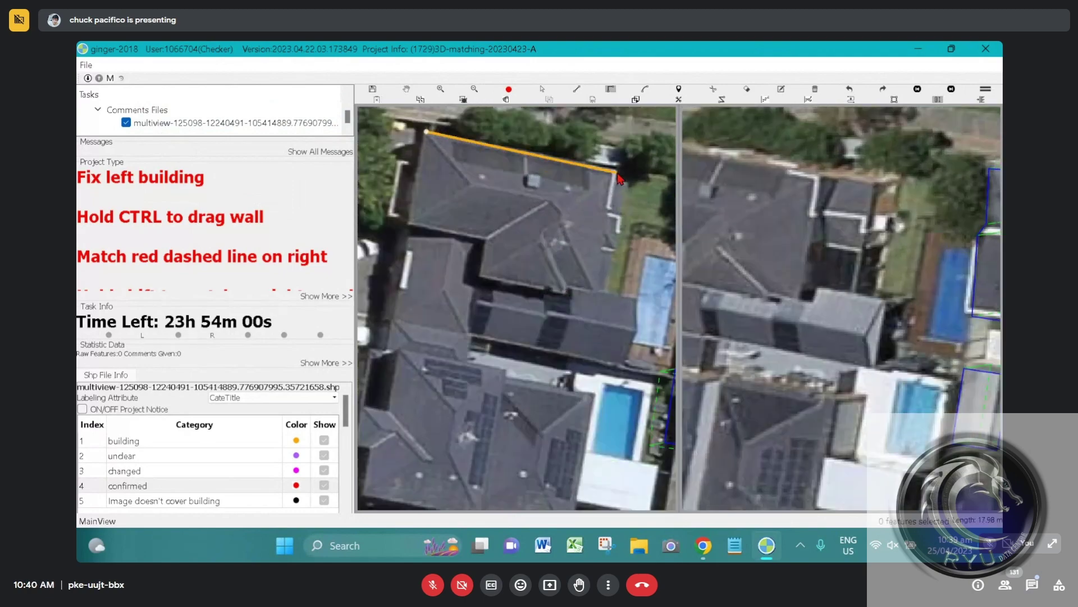
pyautogui.click(616, 171)
pyautogui.click(591, 289)
pyautogui.click(566, 284)
pyautogui.click(565, 289)
pyautogui.click(481, 272)
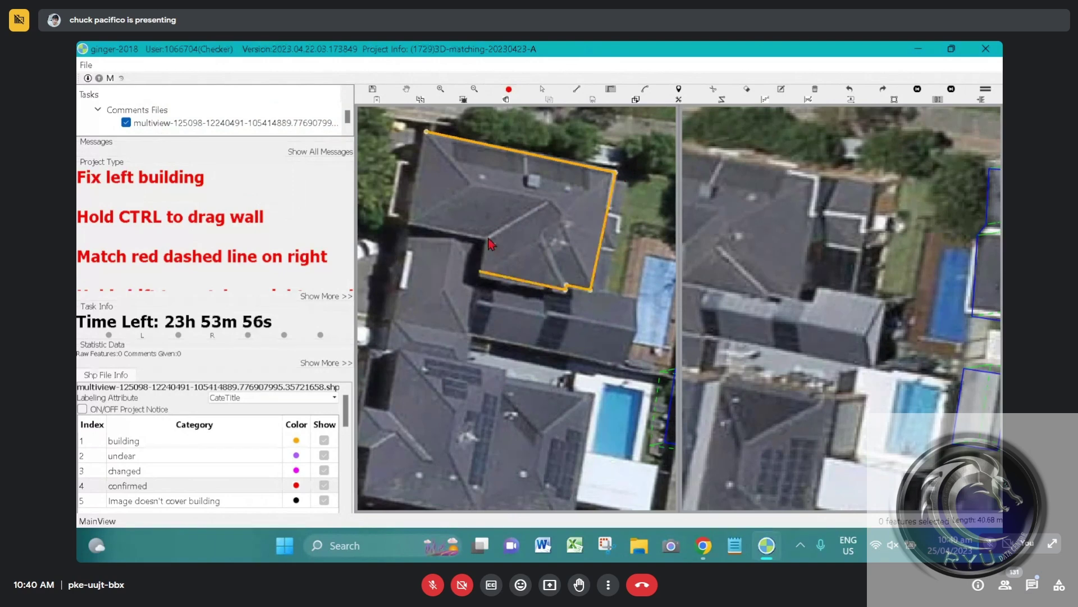
pyautogui.click(488, 236)
pyautogui.rightClick(434, 169)
pyautogui.moveTo(517, 280); pyautogui.dragTo(515, 289)
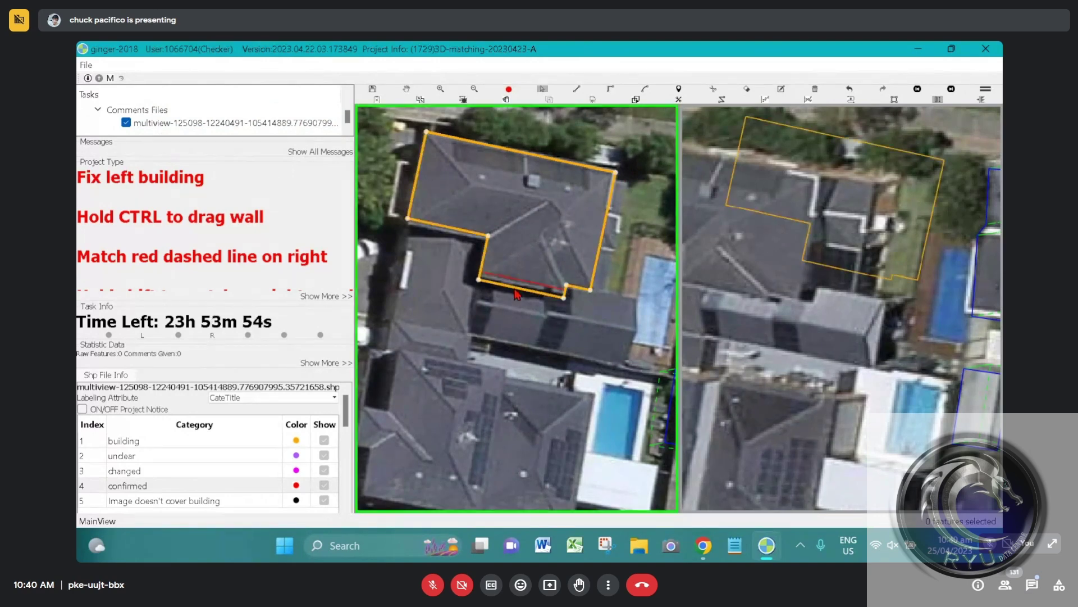
pyautogui.moveTo(515, 289); pyautogui.dragTo(515, 286)
# Step: Shift the main roof's counterpart outline in the right image along the match lines until it fits the same roof
pyautogui.moveTo(482, 197); pyautogui.dragTo(539, 240)
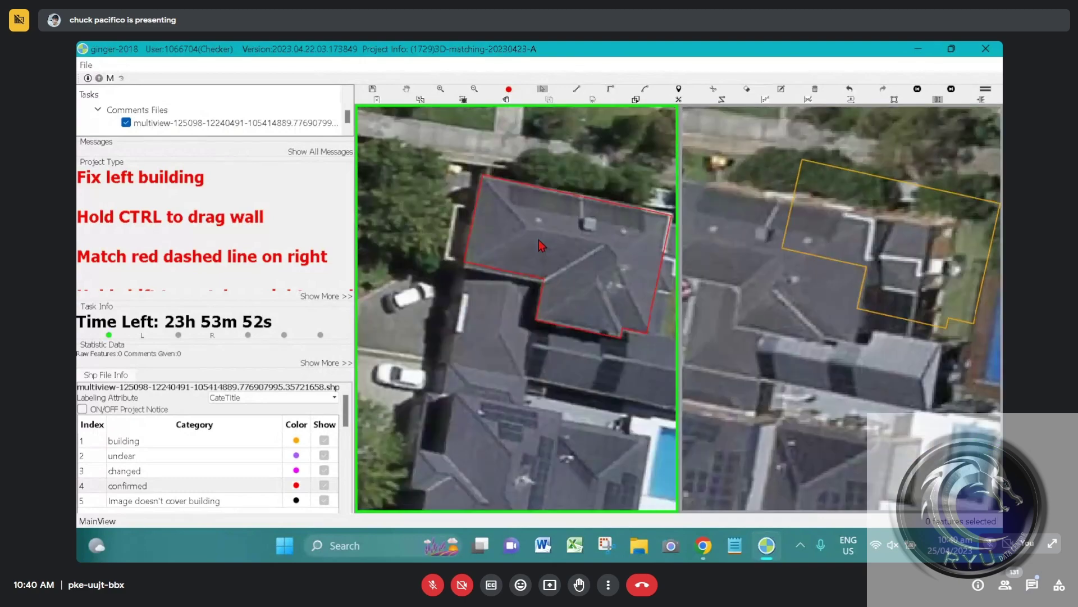
pyautogui.click(539, 240)
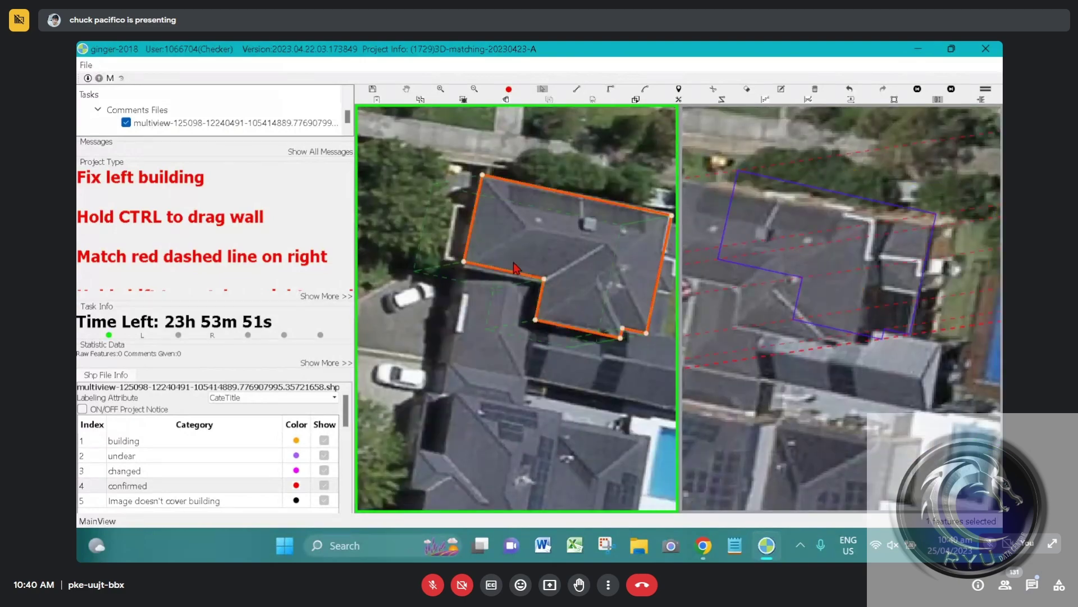
pyautogui.moveTo(515, 267); pyautogui.dragTo(487, 272)
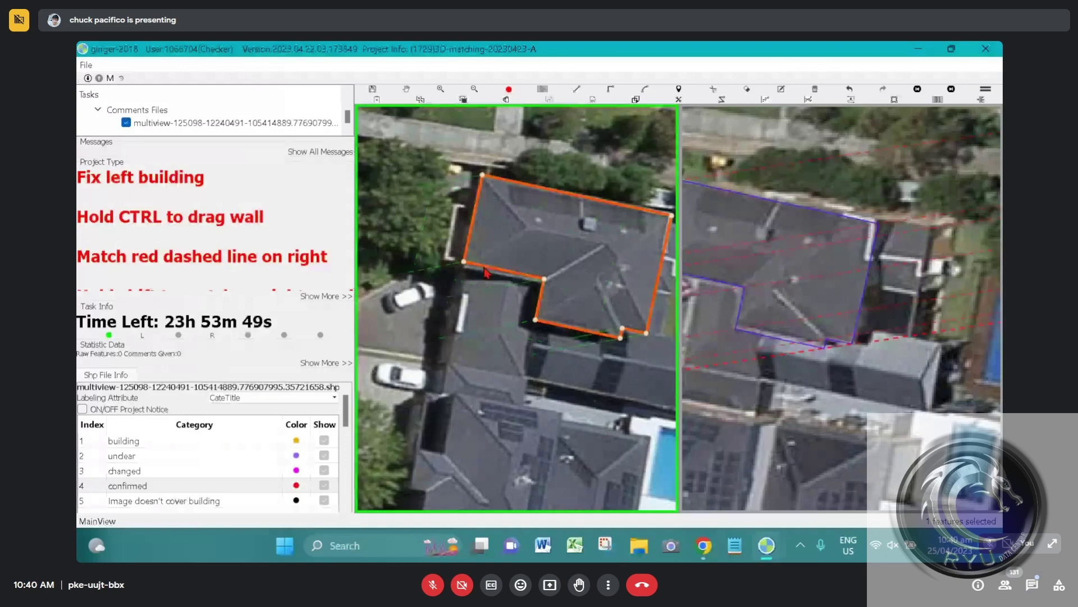
pyautogui.scroll(2, 590, 330)
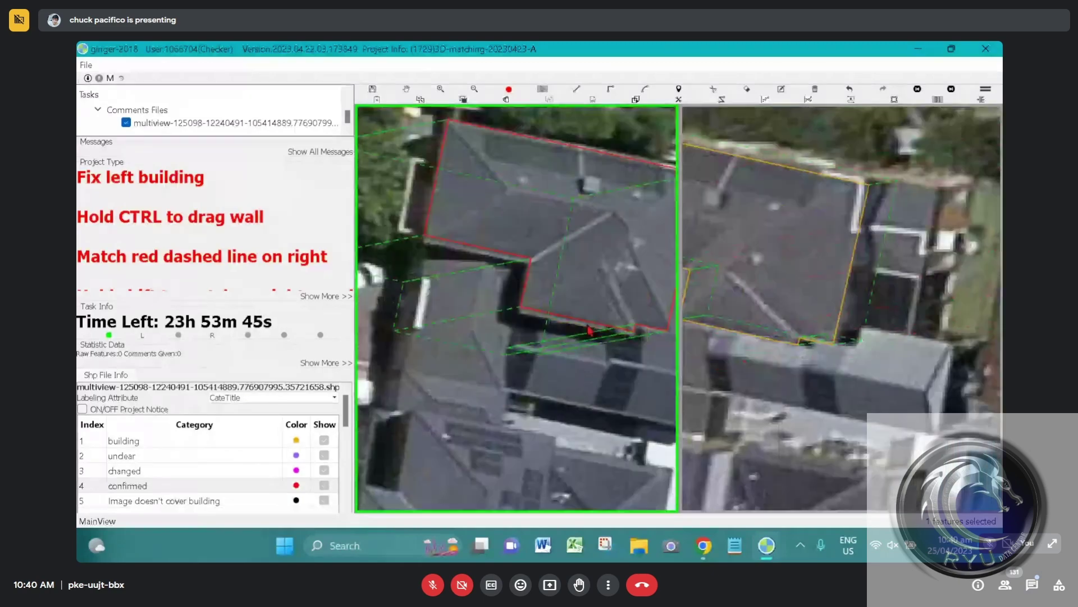
pyautogui.scroll(-2, 590, 331)
pyautogui.scroll(2, 477, 230)
pyautogui.press('space')
# Step: Trace the narrow extension along the main roof's eastern side as a separate rectangular footprint in the left image
pyautogui.moveTo(412, 289); pyautogui.dragTo(156, 265)
pyautogui.scroll(-2, 498, 272)
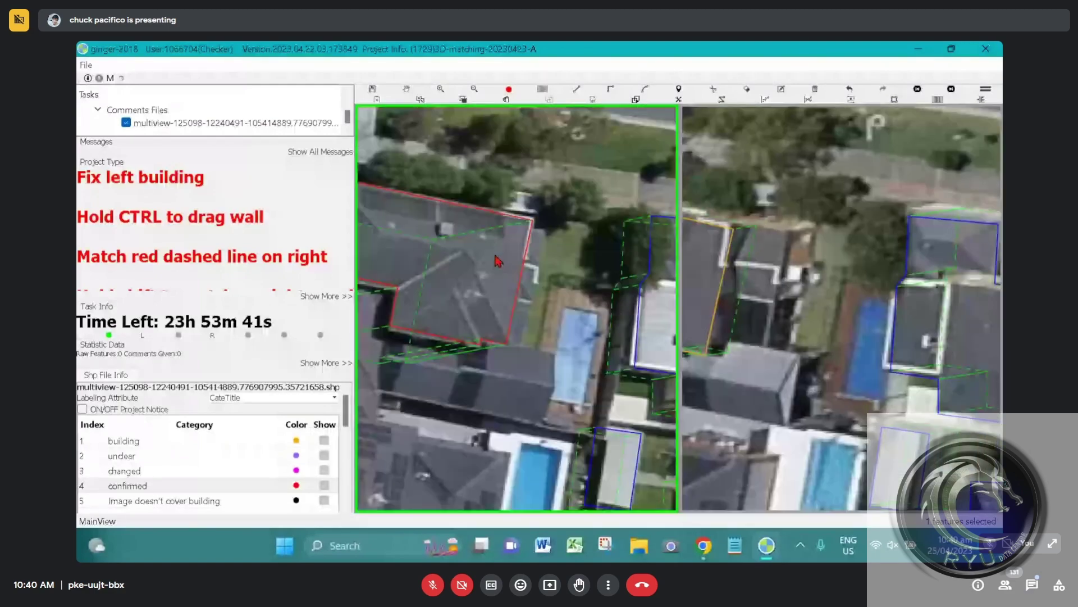
pyautogui.click(514, 224)
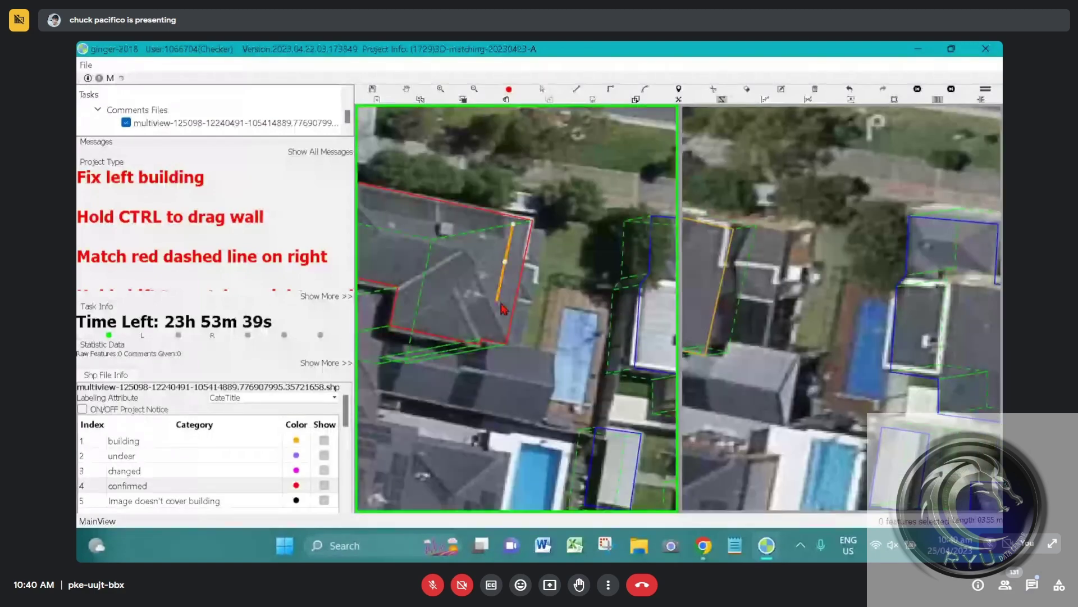
pyautogui.click(486, 348)
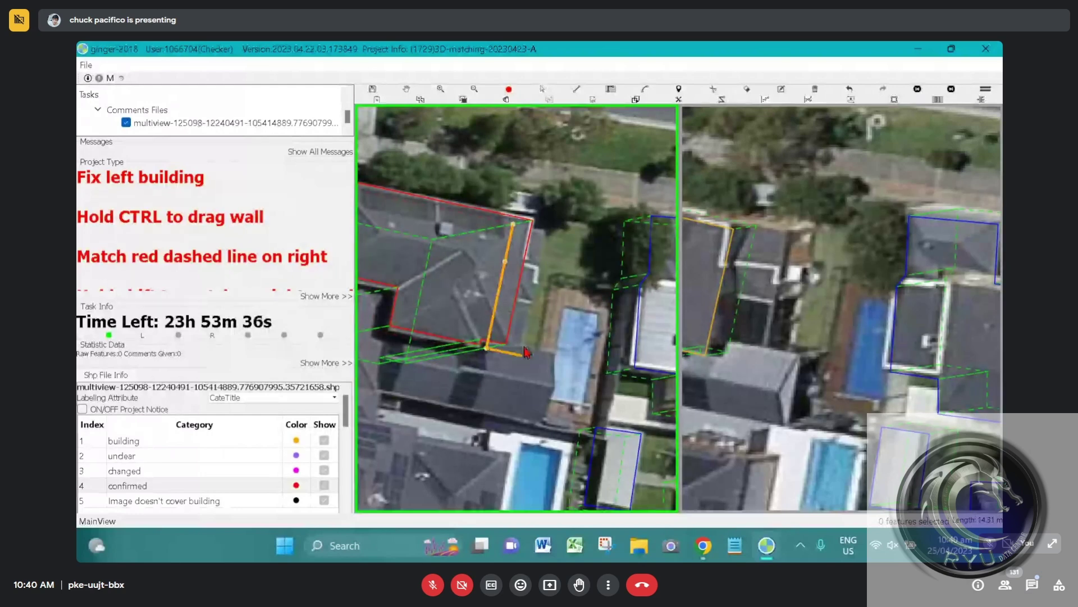
pyautogui.click(522, 354)
pyautogui.click(514, 224)
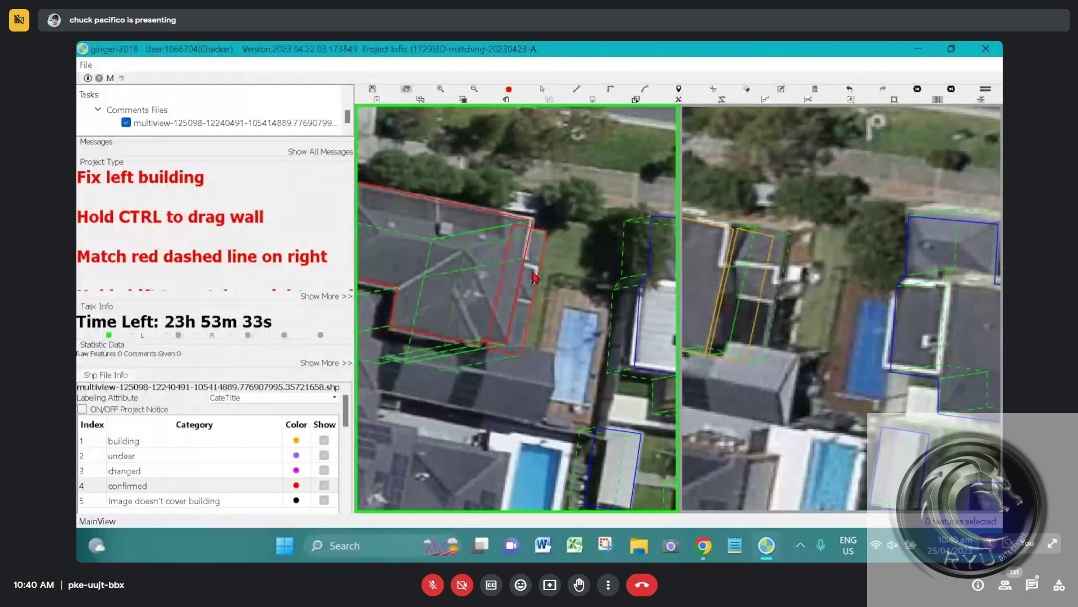
# Step: Match the eastern extension's footprint to the right image and adjust its western and southern walls
pyautogui.moveTo(504, 275); pyautogui.dragTo(486, 289)
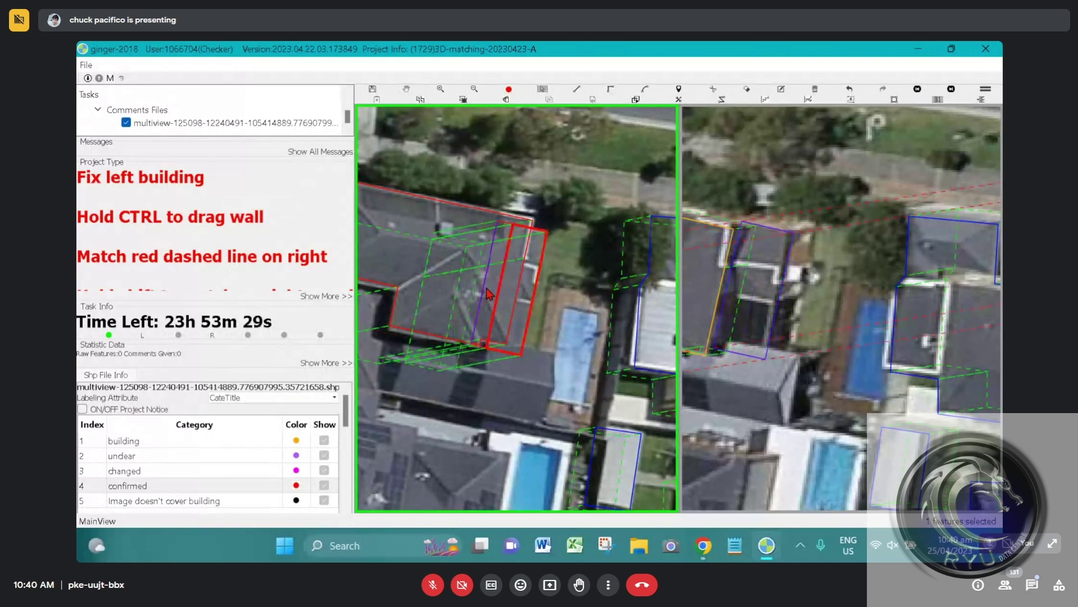
pyautogui.click(506, 346)
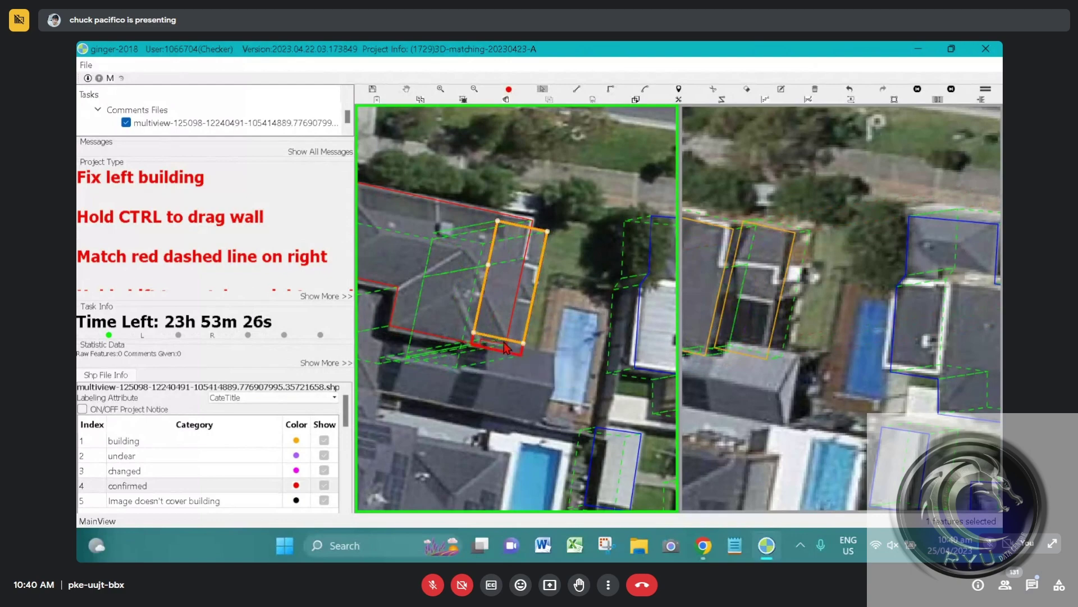
pyautogui.press('Escape')
# Step: Trace the wing south of the main roof in the left image, extend its eastern wall and delete the extra corner point
pyautogui.scroll(-3, 506, 320)
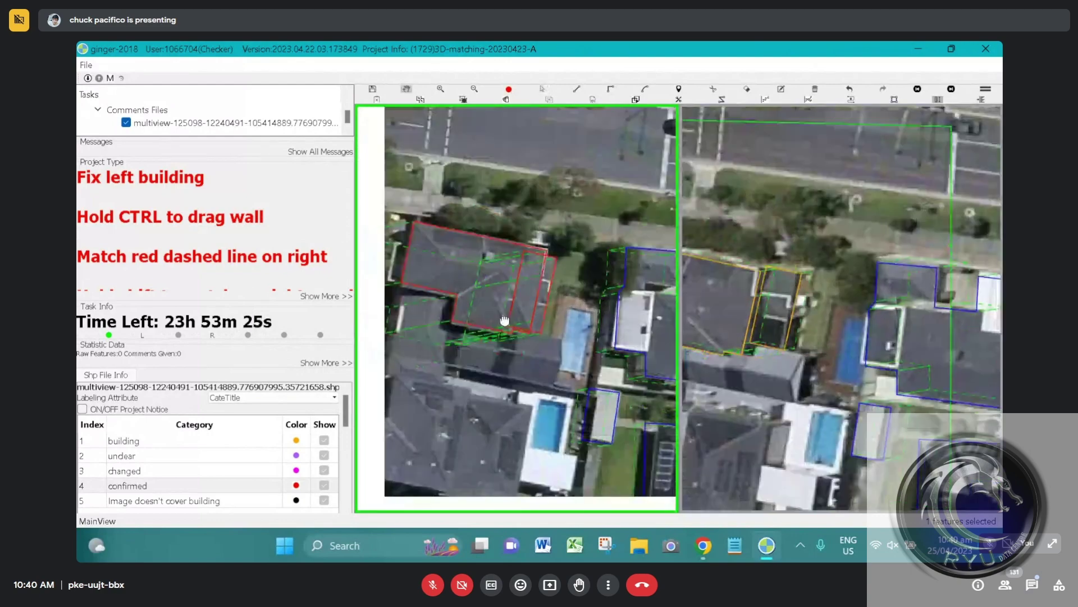
pyautogui.scroll(2, 472, 319)
pyautogui.scroll(1, 472, 319)
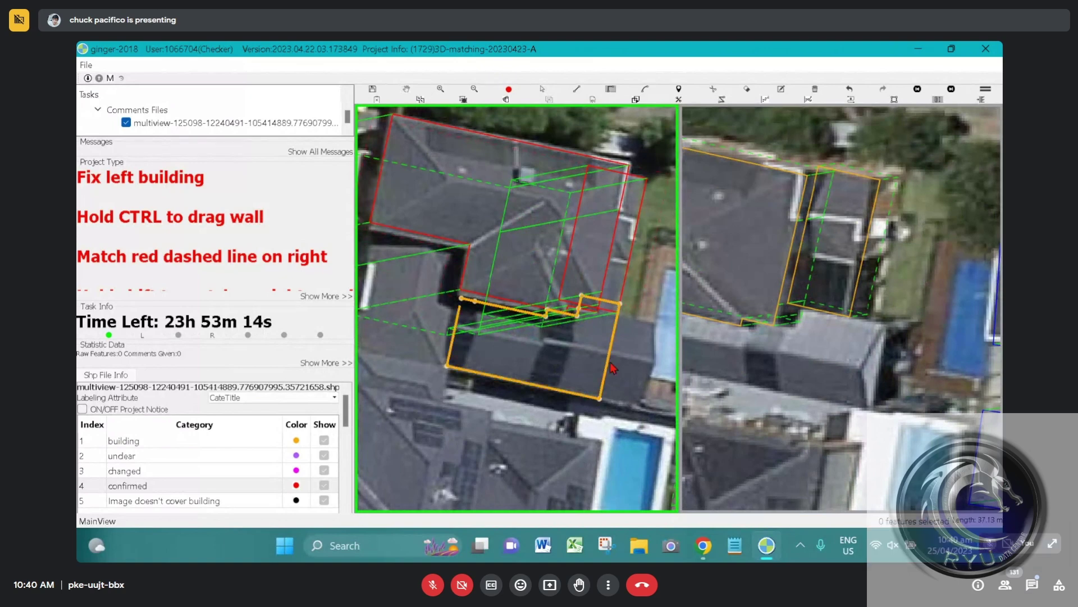
pyautogui.moveTo(613, 367); pyautogui.dragTo(641, 317)
pyautogui.press('Delete')
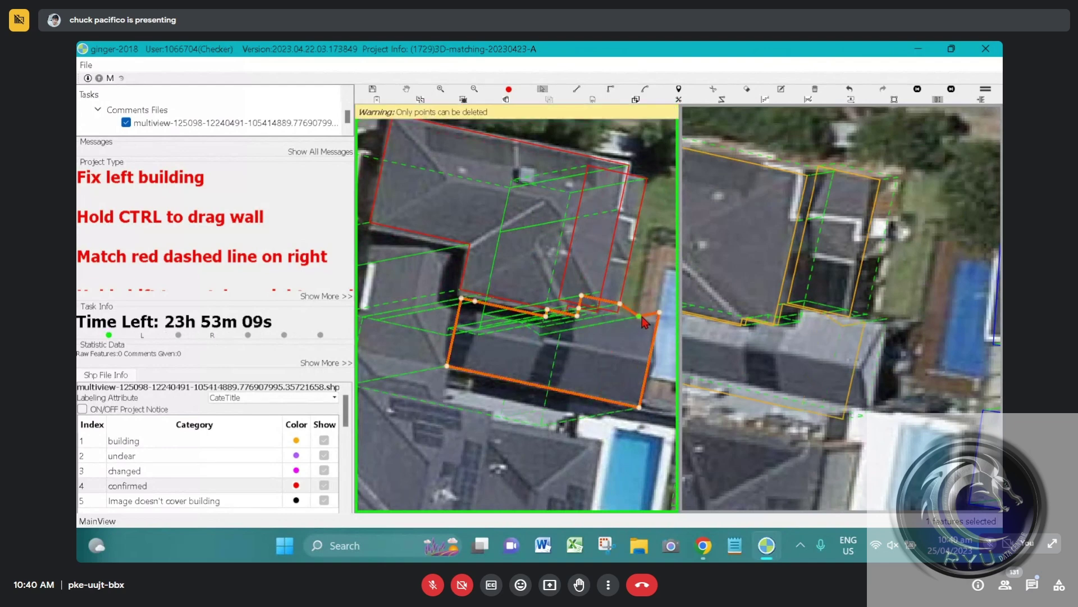
pyautogui.click(640, 320)
pyautogui.click(639, 316)
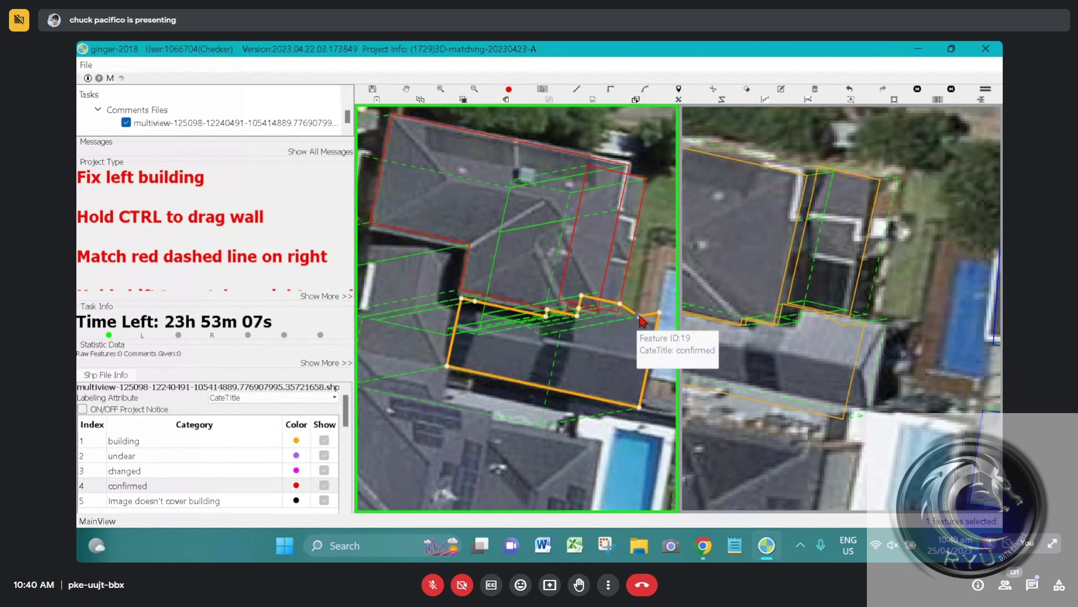
pyautogui.press('Delete')
pyautogui.click(656, 330)
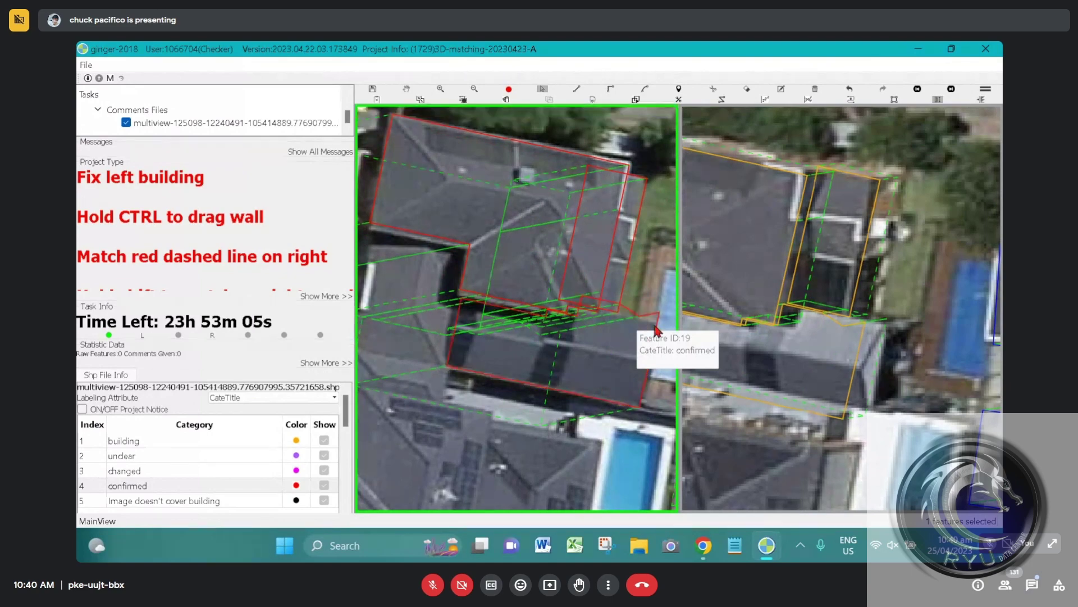
# Step: Redraw the northern edge at the southern wing's eastern end and set its right-image footprint to the confirmed category
pyautogui.scroll(2, 657, 332)
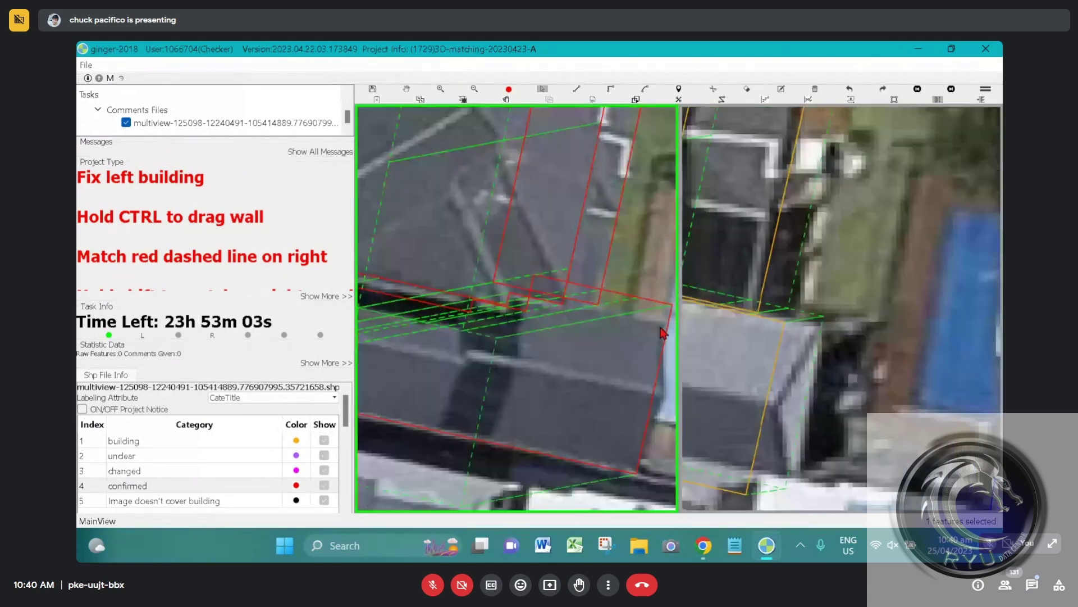
pyautogui.press('d')
pyautogui.click(668, 321)
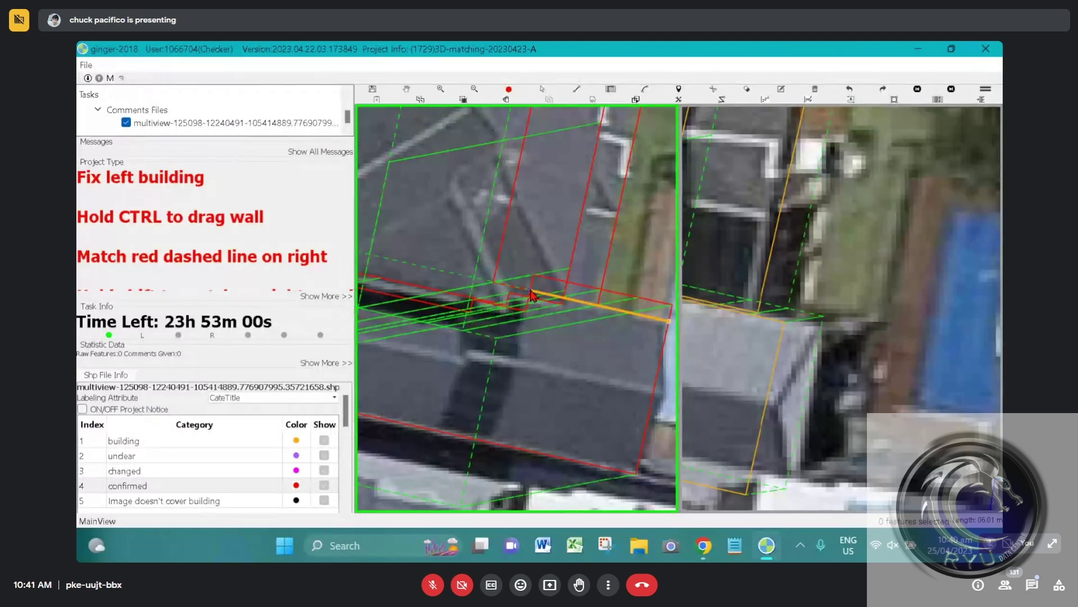
pyautogui.doubleClick(530, 291)
pyautogui.press('Escape')
pyautogui.scroll(-2, 638, 312)
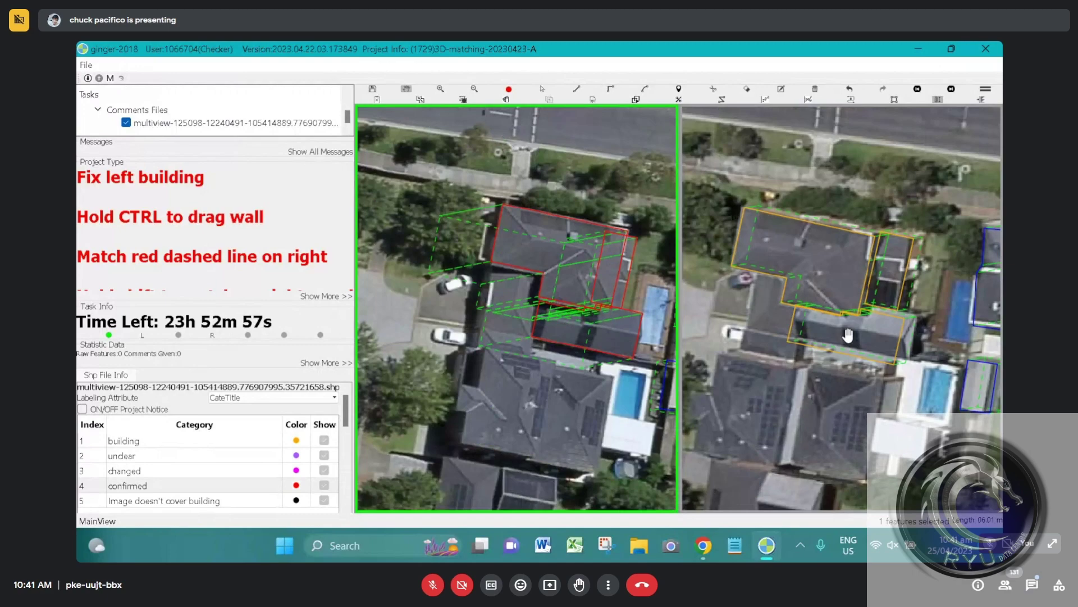
pyautogui.click(855, 341)
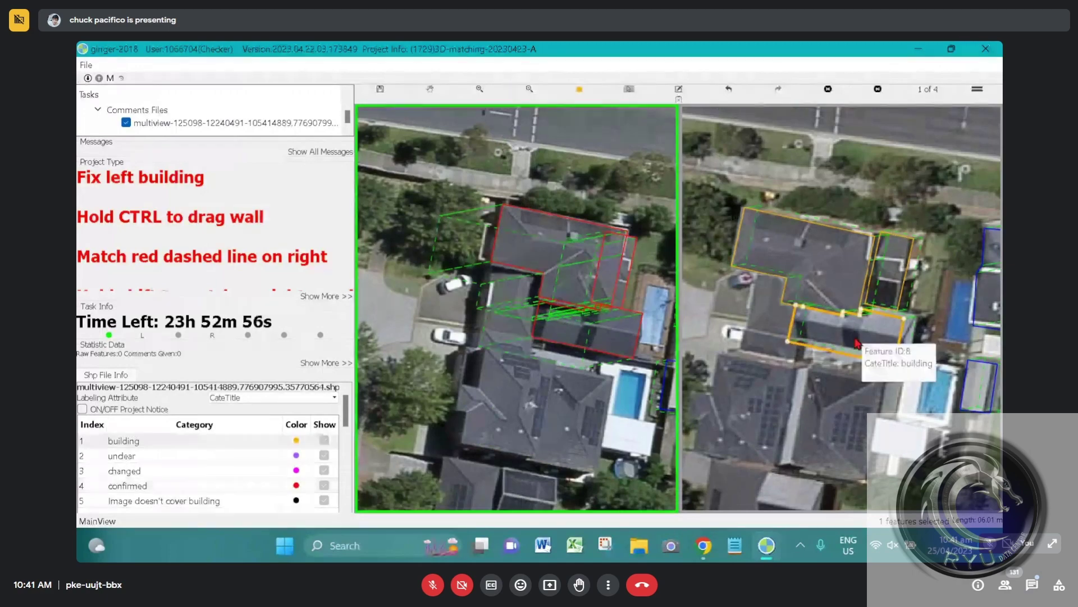
pyautogui.press('4')
# Step: Trace the stepped section southwest of the main roof, beside the parked cars, as a new footprint in the left image
pyautogui.scroll(2, 506, 308)
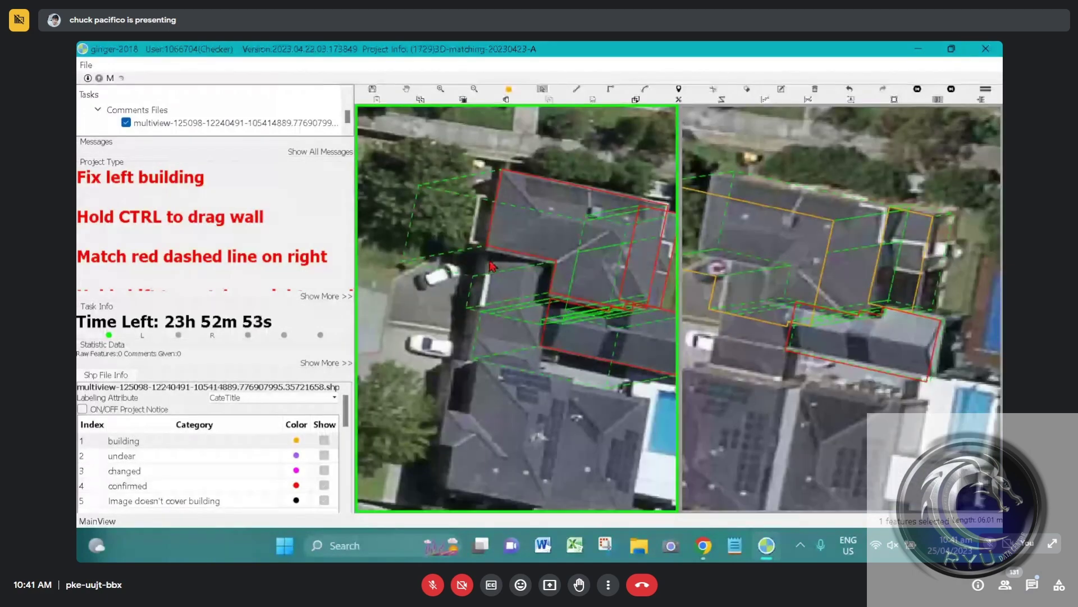
pyautogui.click(511, 262)
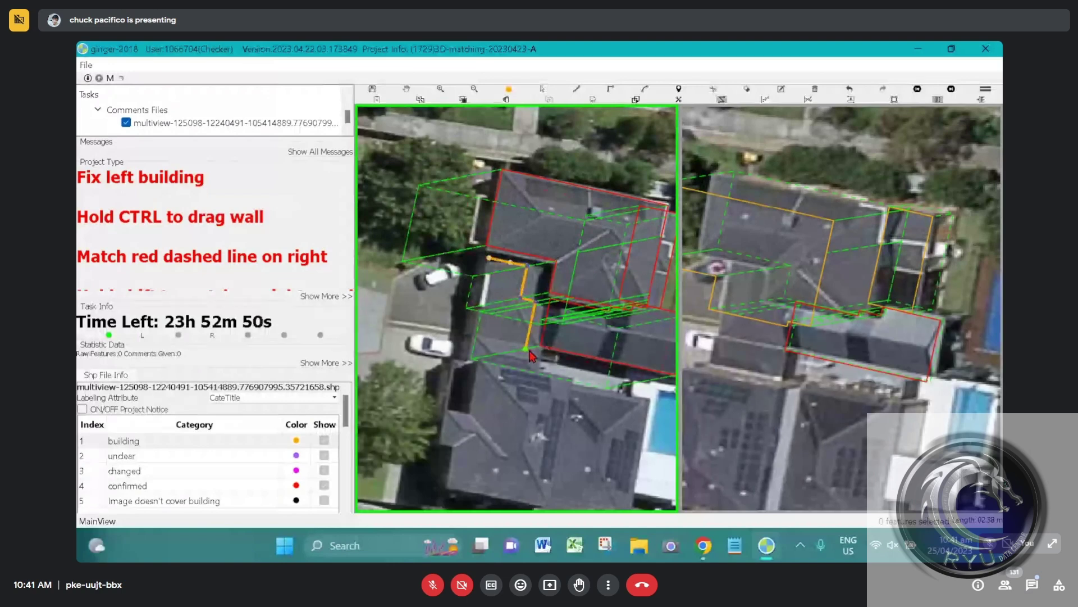
pyautogui.click(526, 349)
pyautogui.click(477, 340)
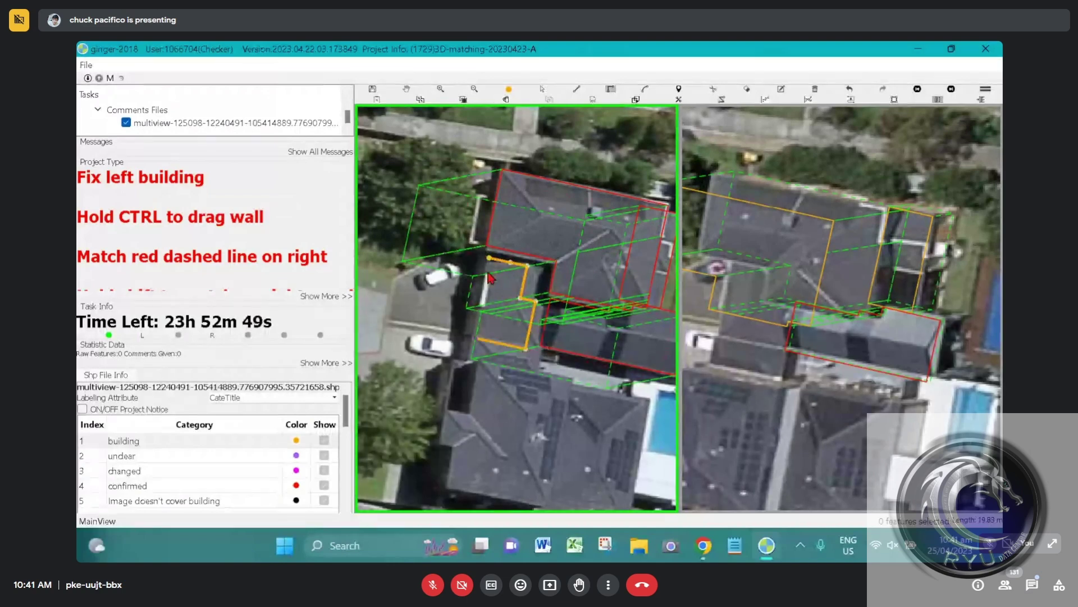
pyautogui.click(489, 258)
pyautogui.press('2')
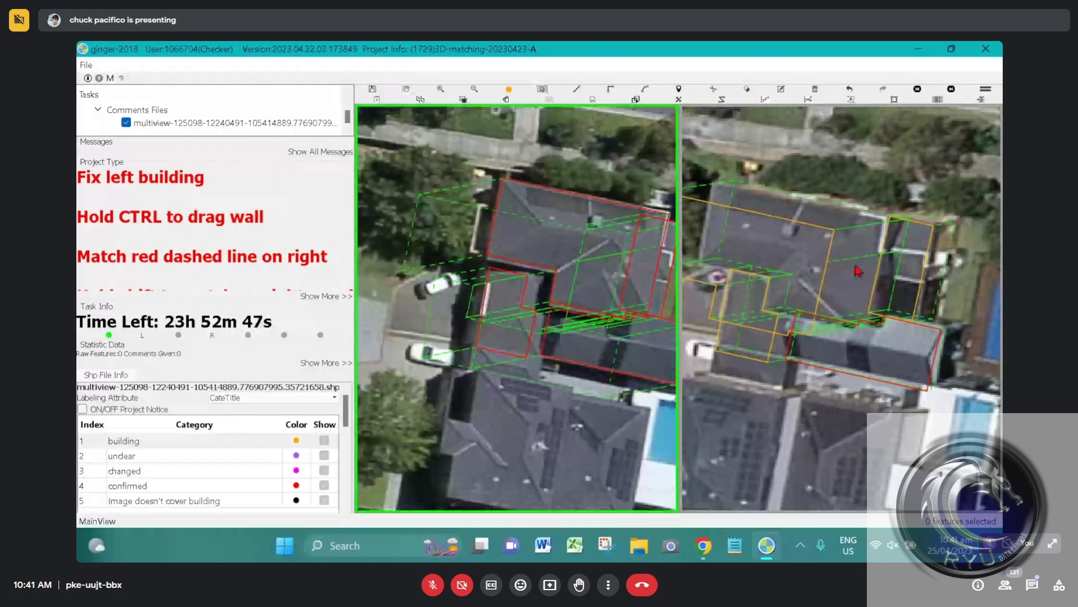
# Step: Move the displaced main-roof outline in the right image onto the northern house's roof
pyautogui.click(761, 261)
pyautogui.moveTo(756, 270); pyautogui.dragTo(802, 263)
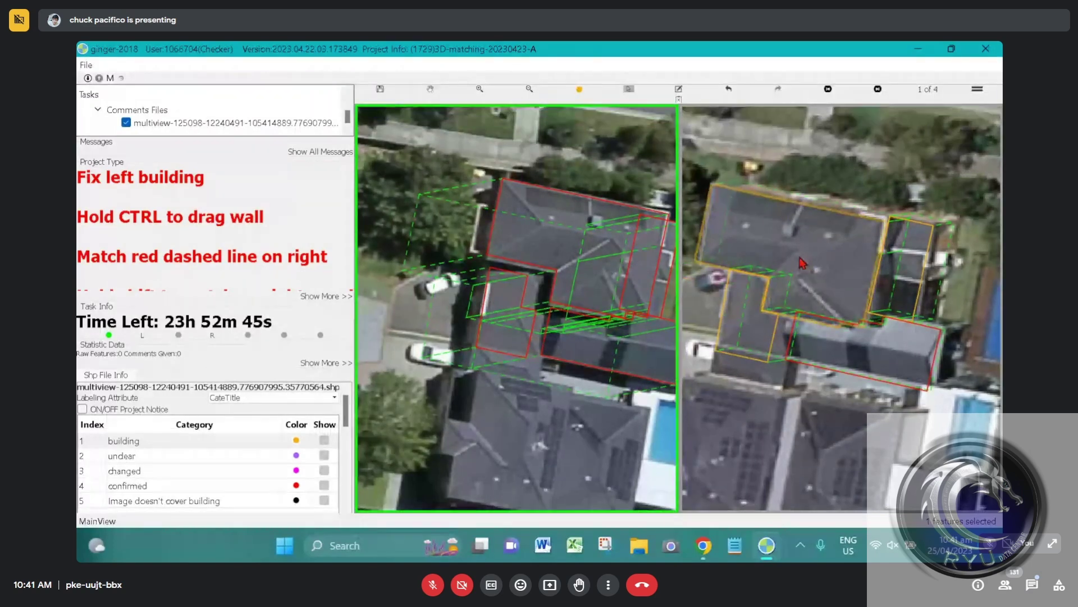
# Step: Set the northern main roof's right-image footprint to confirmed and trace the narrow strip south of the stepped section in the left image
pyautogui.press('4')
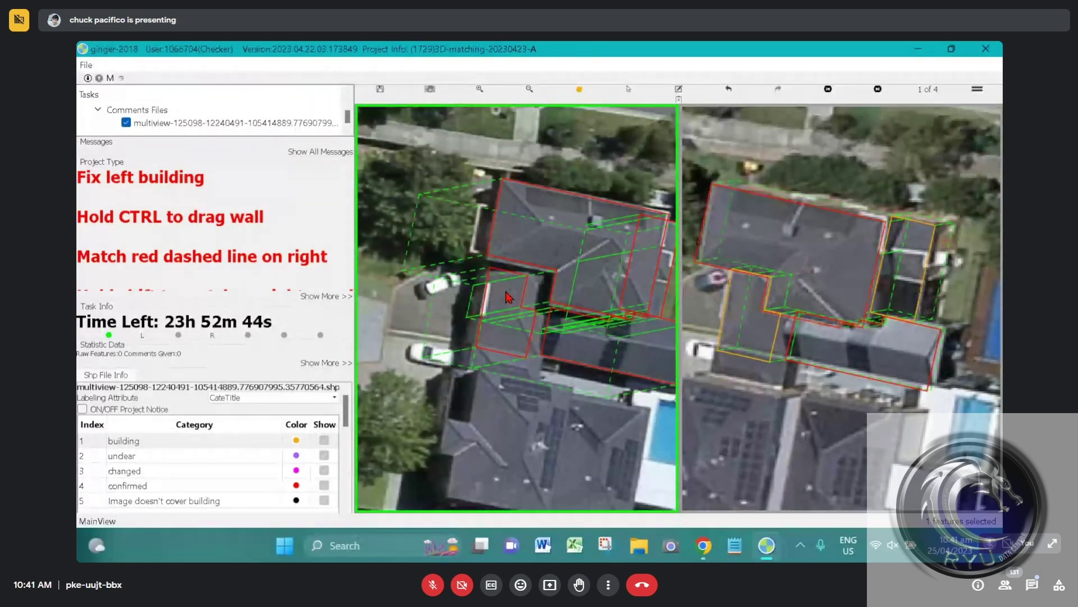
pyautogui.moveTo(513, 337); pyautogui.dragTo(505, 262)
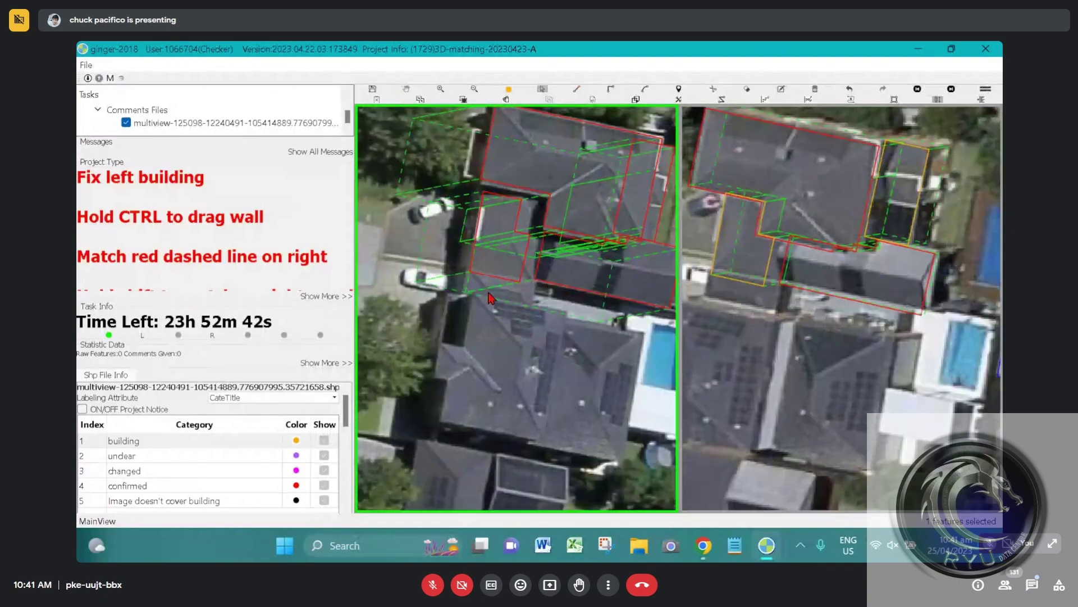
pyautogui.press('r')
pyautogui.click(470, 272)
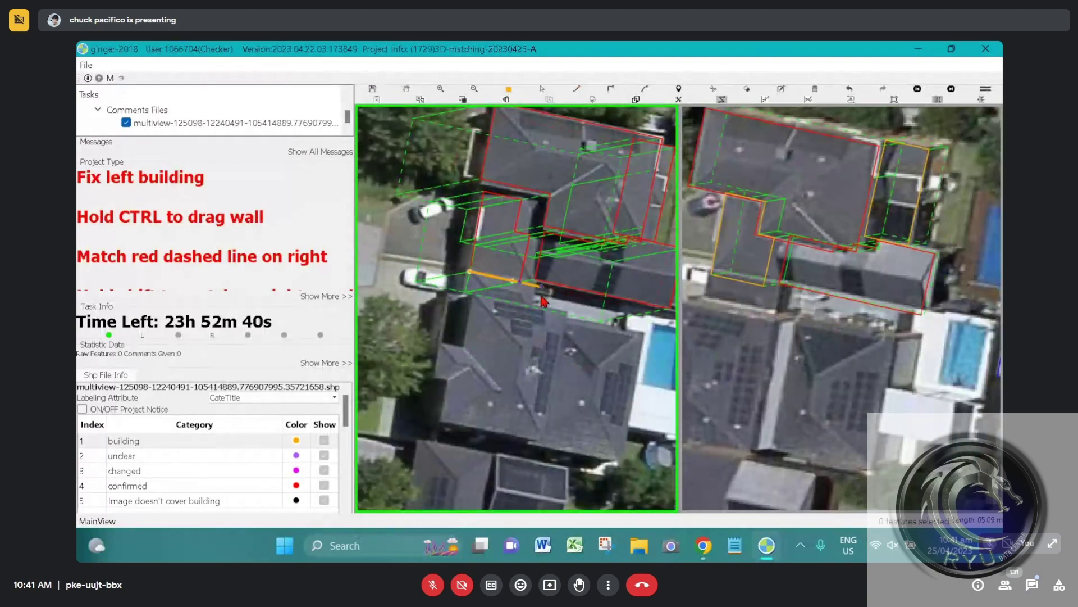
pyautogui.click(537, 287)
pyautogui.click(466, 292)
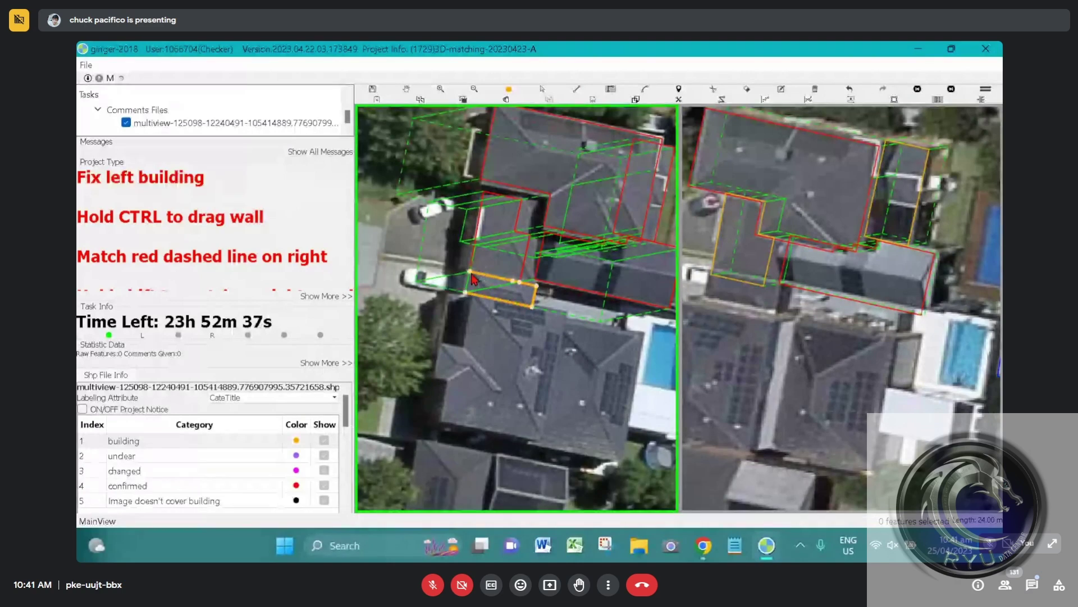
pyautogui.click(471, 273)
pyautogui.press('e')
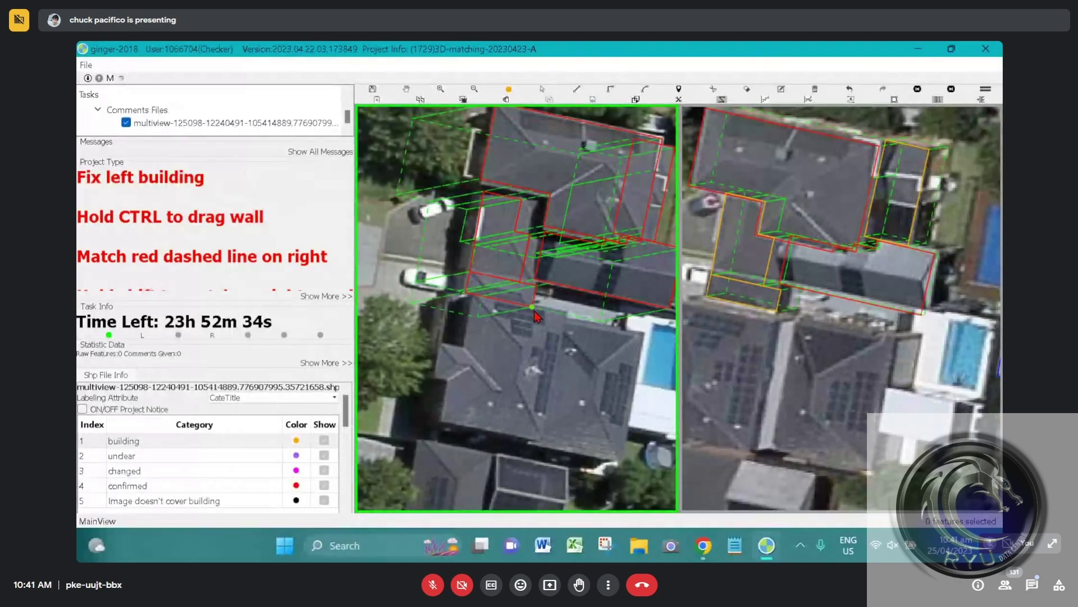
# Step: Trace the southern house's western roof with its stepped west side in the left image and match its confirmed footprint in the right image
pyautogui.press('r')
pyautogui.click(532, 307)
pyautogui.click(474, 294)
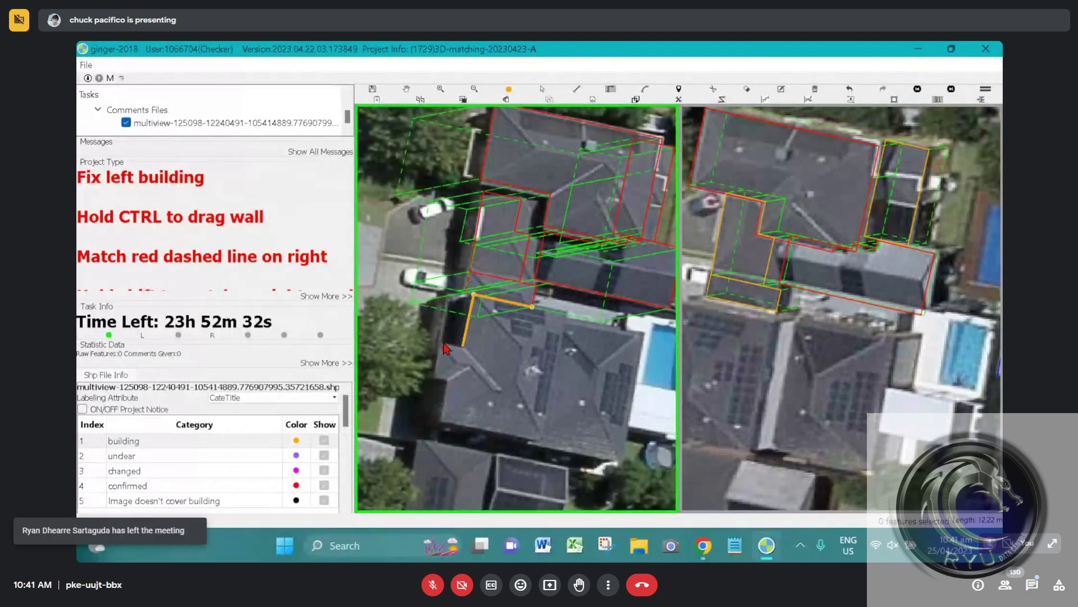
pyautogui.click(442, 342)
pyautogui.click(449, 382)
pyautogui.click(453, 427)
pyautogui.click(550, 417)
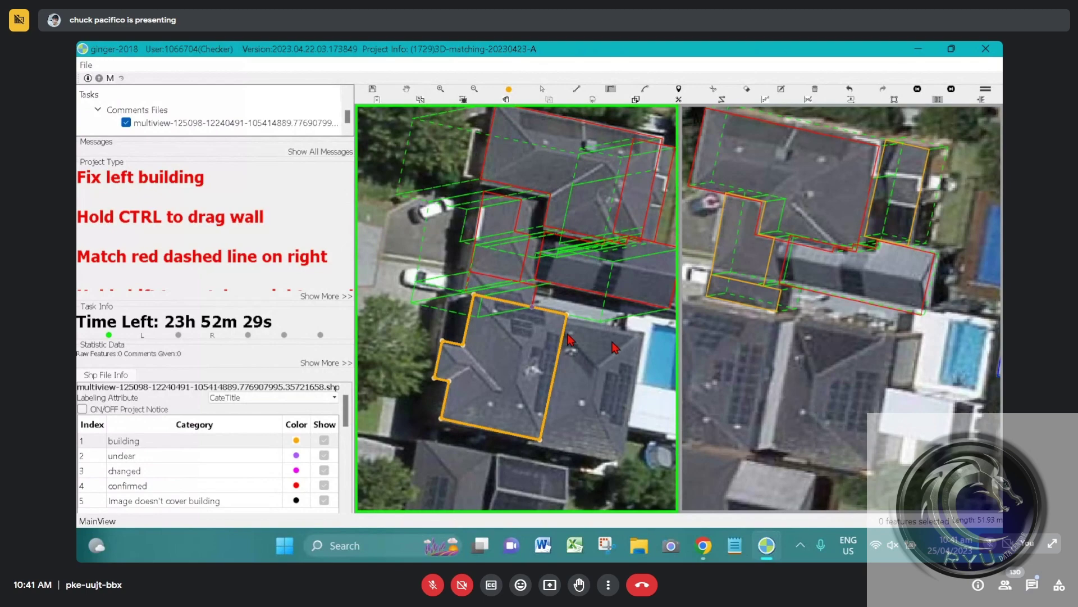
pyautogui.rightClick(571, 341)
pyautogui.scroll(-2, 572, 343)
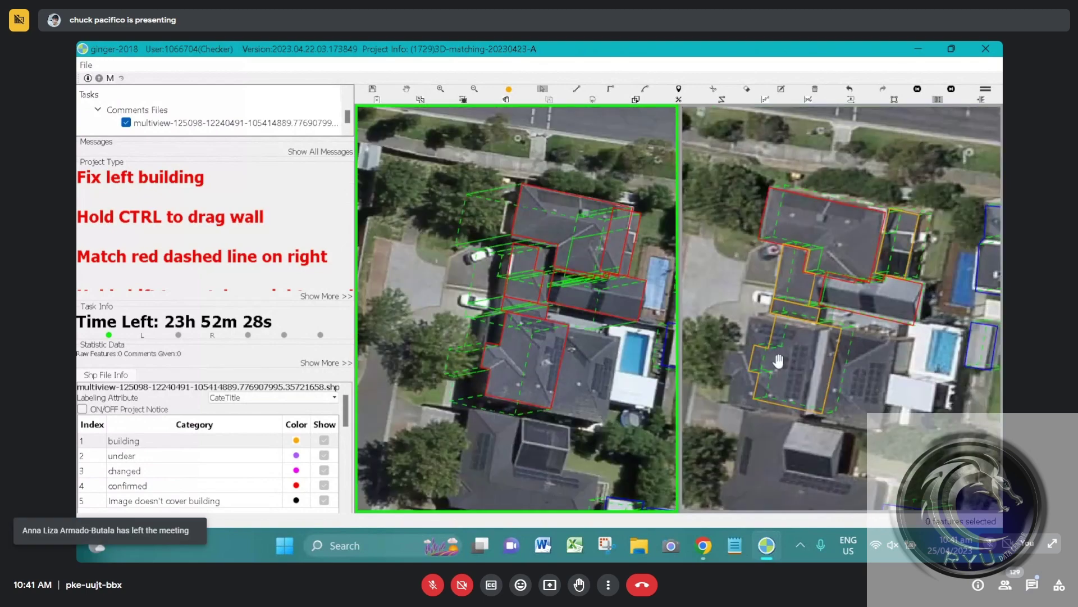
pyautogui.scroll(1, 562, 331)
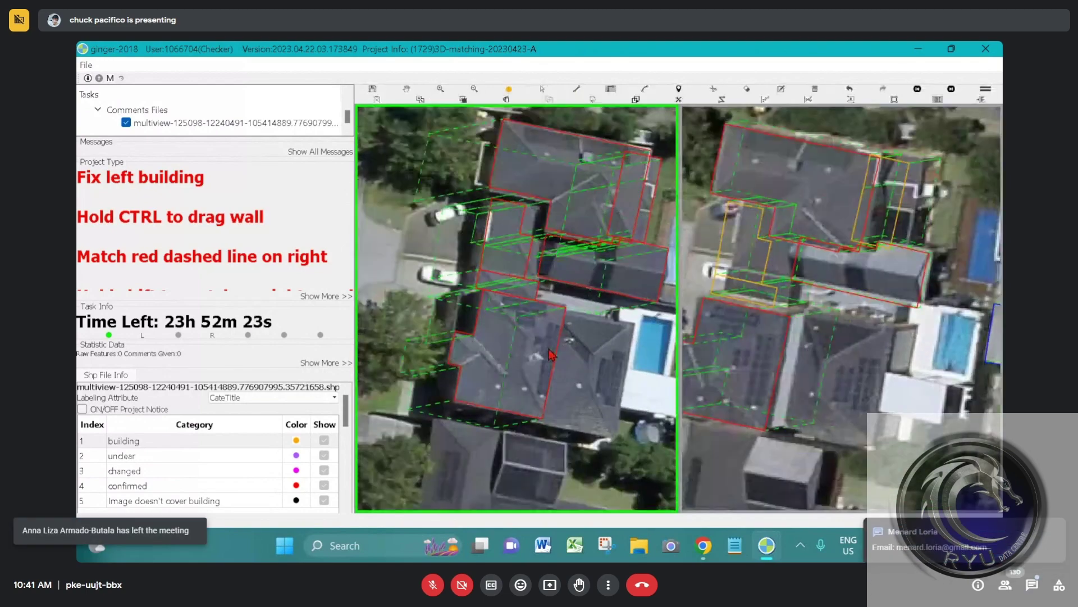
# Step: Trace the southern house's eastern roof in the left image and move its right-image footprint onto the same roof as confirmed
pyautogui.click(550, 309)
pyautogui.click(527, 421)
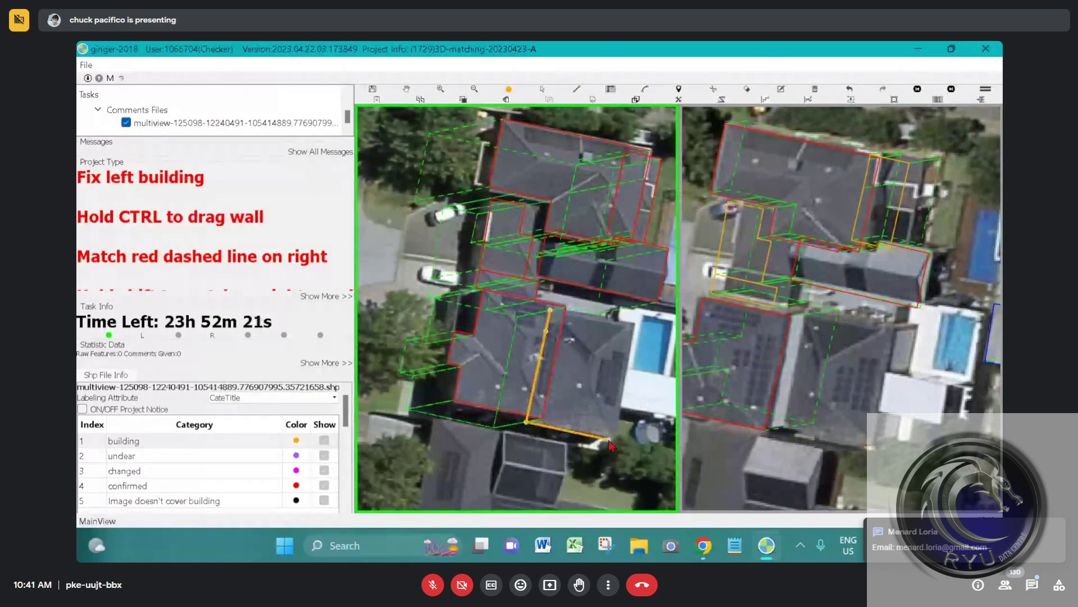
pyautogui.click(611, 441)
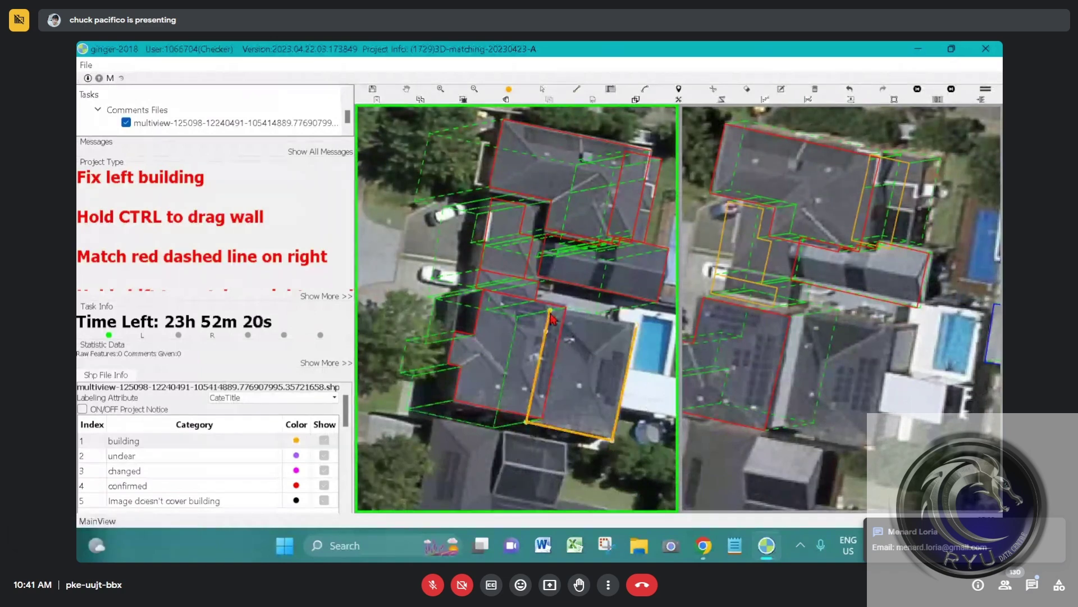
pyautogui.rightClick(584, 383)
pyautogui.click(876, 385)
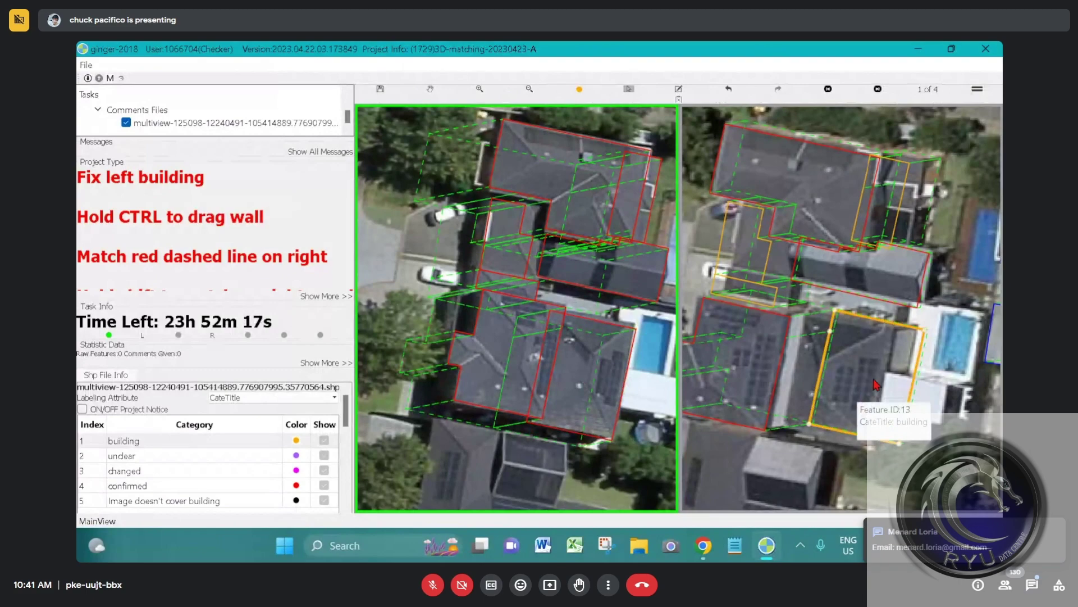
pyautogui.moveTo(874, 380); pyautogui.dragTo(845, 385)
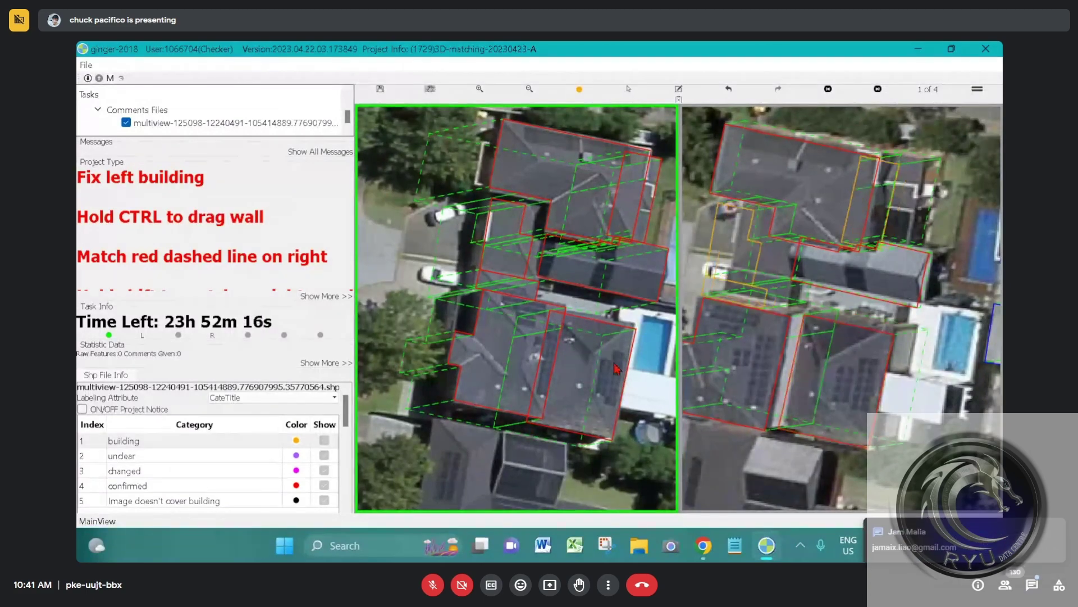
# Step: Trace the white roof south of the pool in the left image and match its footprint in the right image
pyautogui.moveTo(616, 366); pyautogui.dragTo(501, 321)
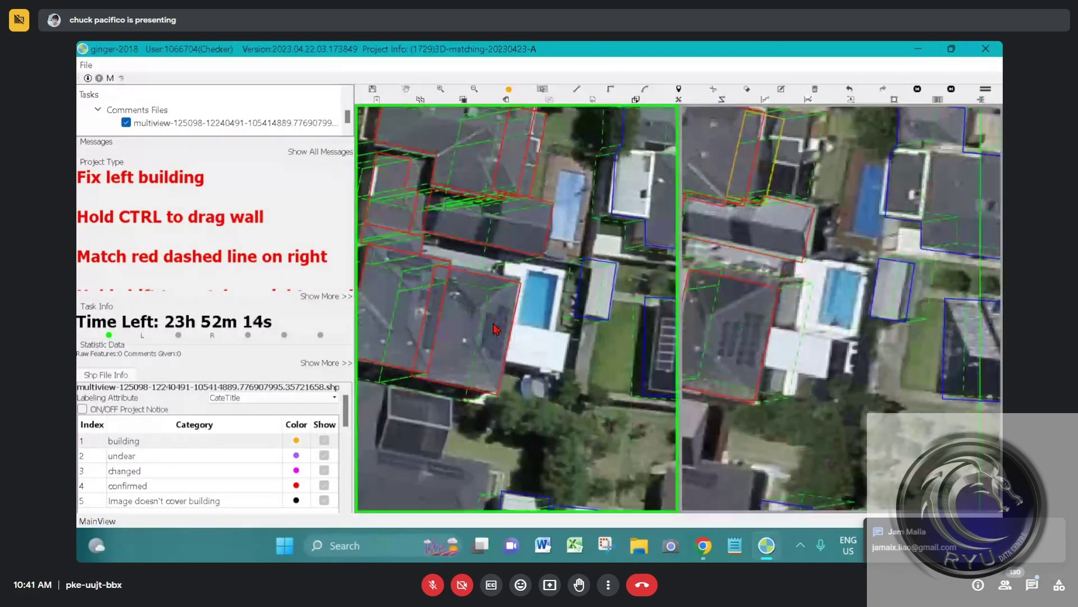
pyautogui.click(503, 323)
pyautogui.click(497, 364)
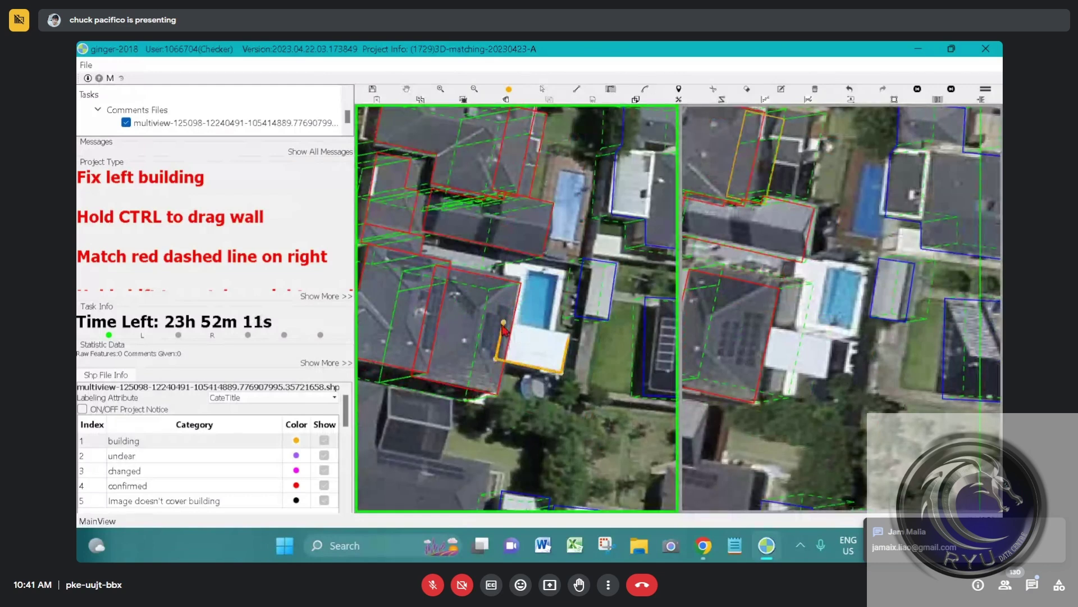
pyautogui.click(504, 323)
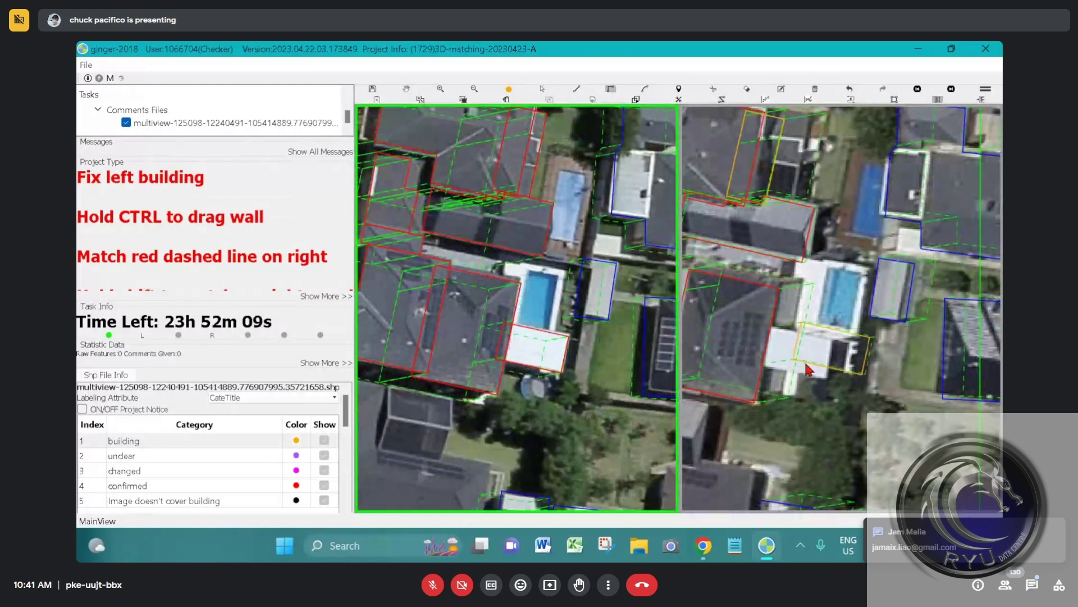
pyautogui.click(823, 342)
pyautogui.moveTo(847, 369); pyautogui.dragTo(811, 370)
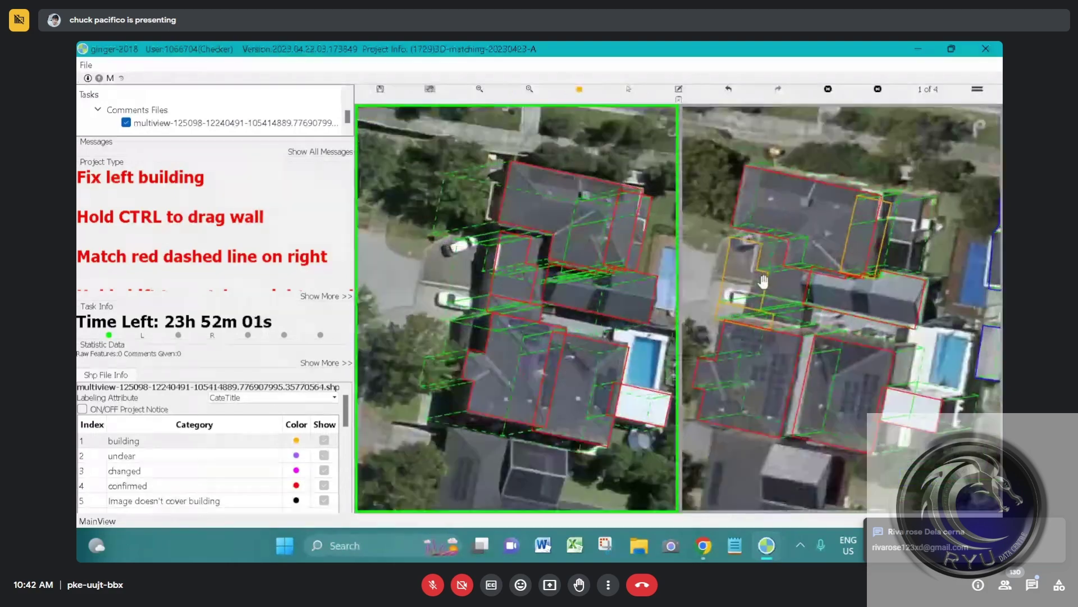
# Step: Move the remaining orange footprints of the northern house's side sections onto their roofs in the right image and set them to confirmed
pyautogui.press('s')
pyautogui.moveTo(763, 282); pyautogui.dragTo(778, 303)
pyautogui.moveTo(875, 253); pyautogui.dragTo(905, 249)
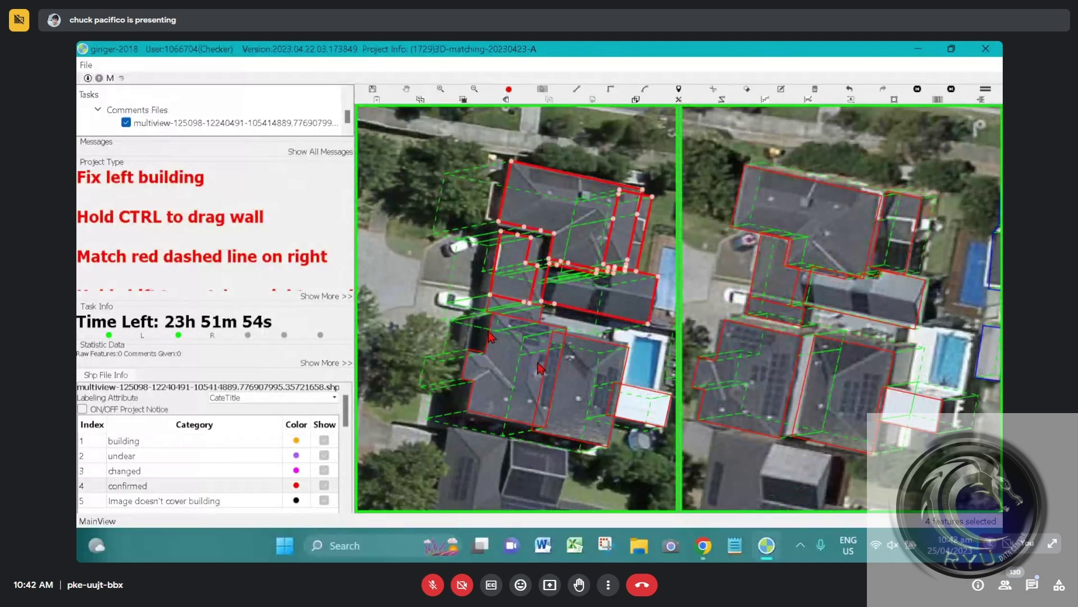
# Step: Select the southern house's footprints in the left image, apply the confirmed category and reduce the window from full size
pyautogui.moveTo(452, 314); pyautogui.dragTo(552, 375)
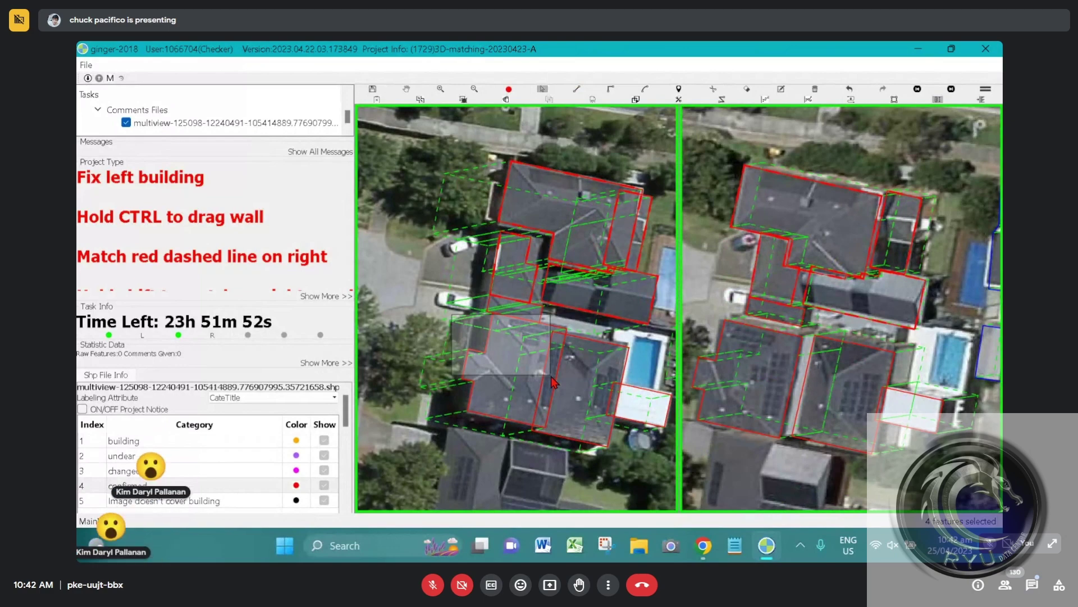
pyautogui.click(614, 400)
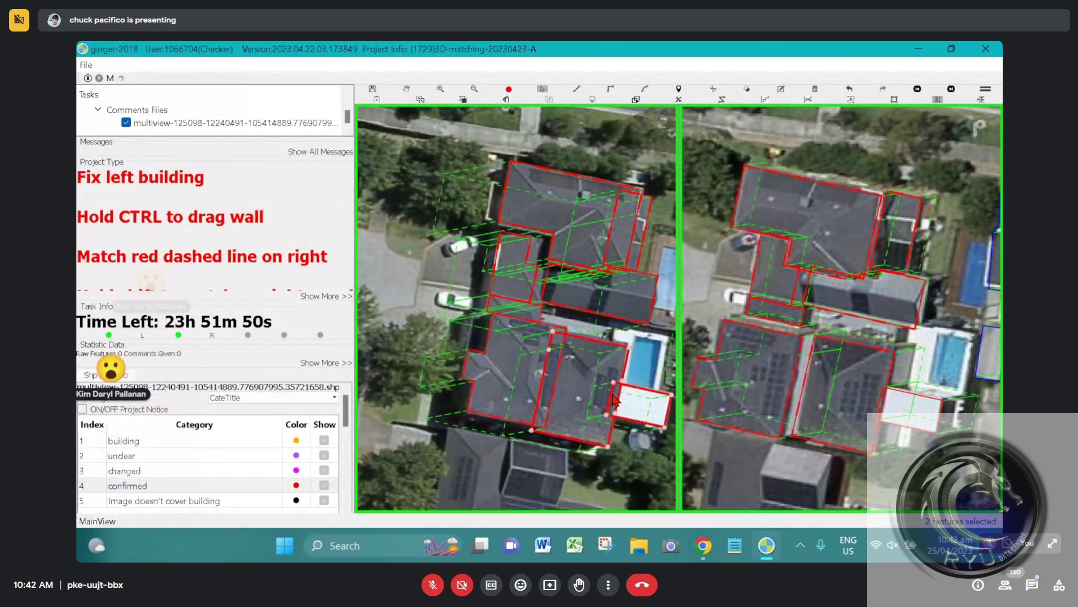
pyautogui.scroll(-2, 641, 391)
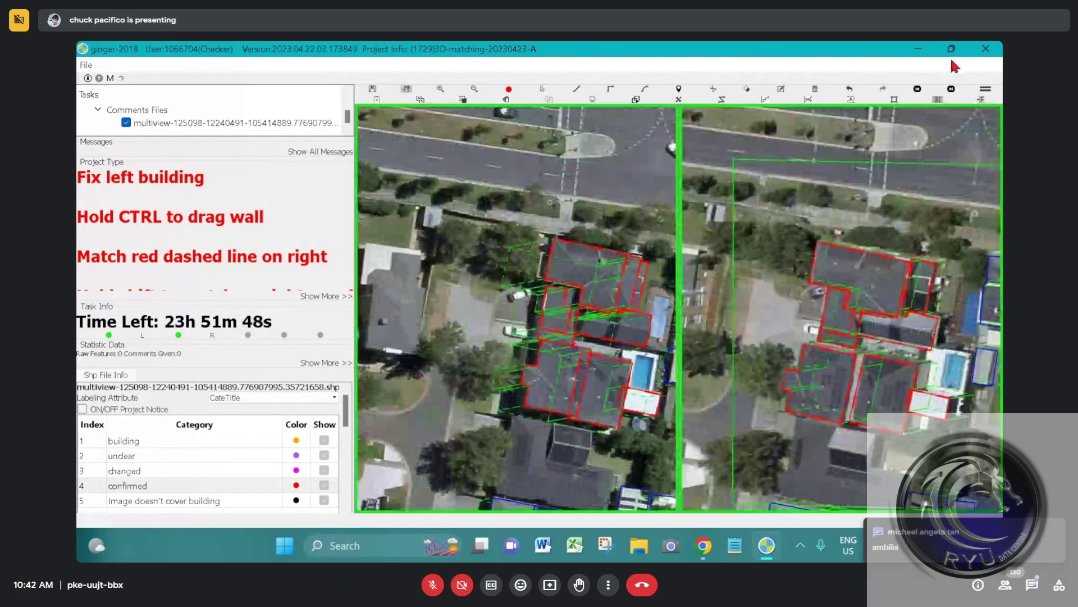
pyautogui.click(951, 49)
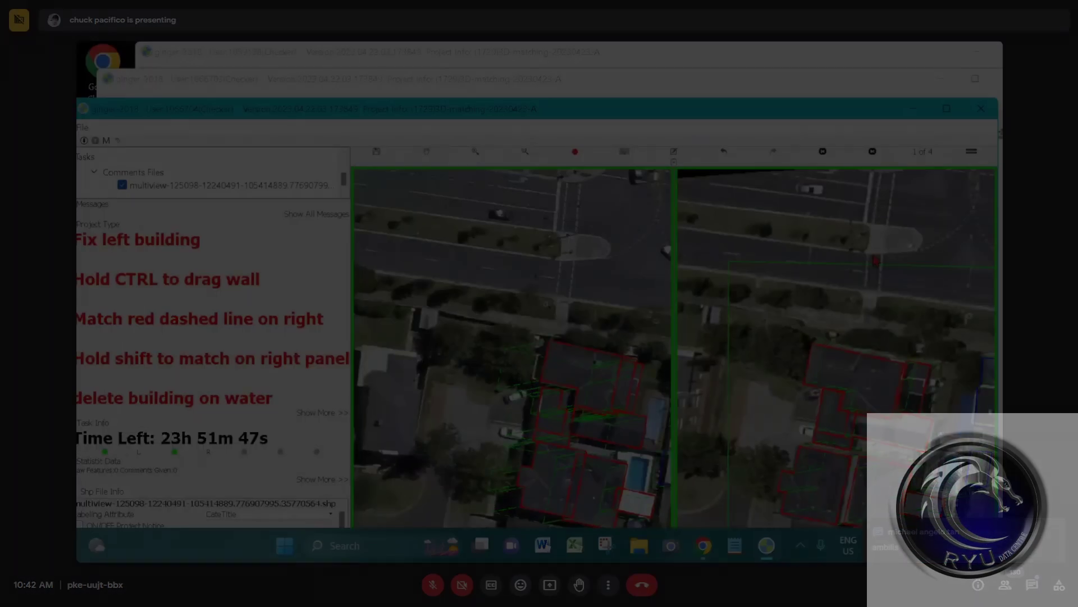